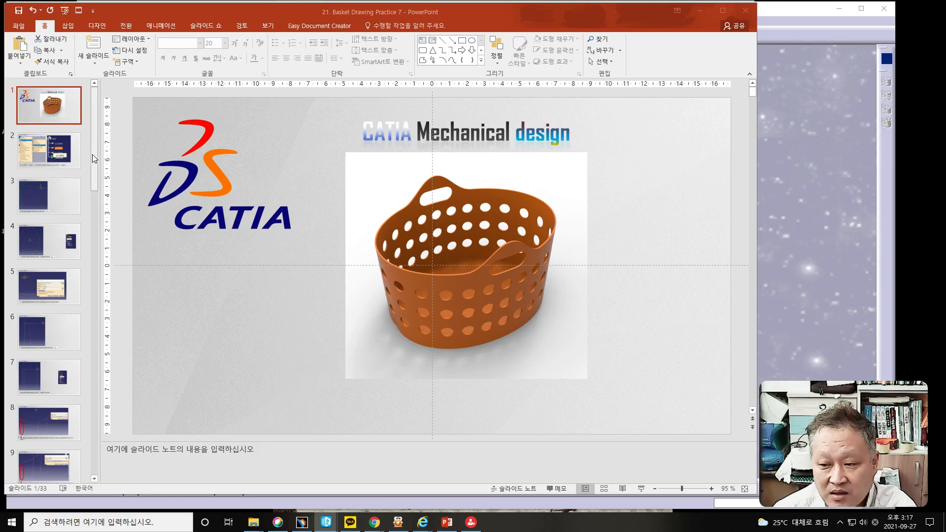
Step: Switch from the presentation to CATIA and create a new part in Generative Shape Design
{"action": "left_click", "coordinate": [67, 155]}
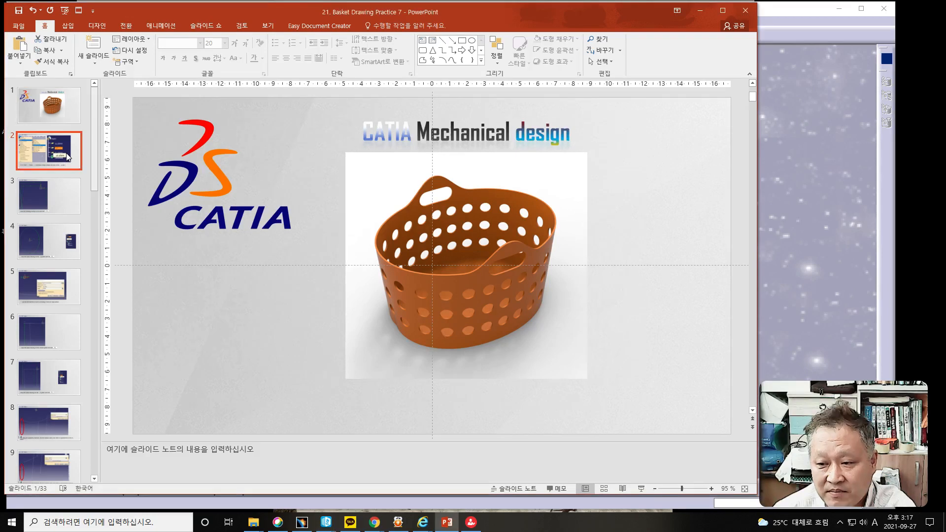
{"action": "left_click_drag", "start_coordinate": [339, 13], "coordinate": [0, 18]}
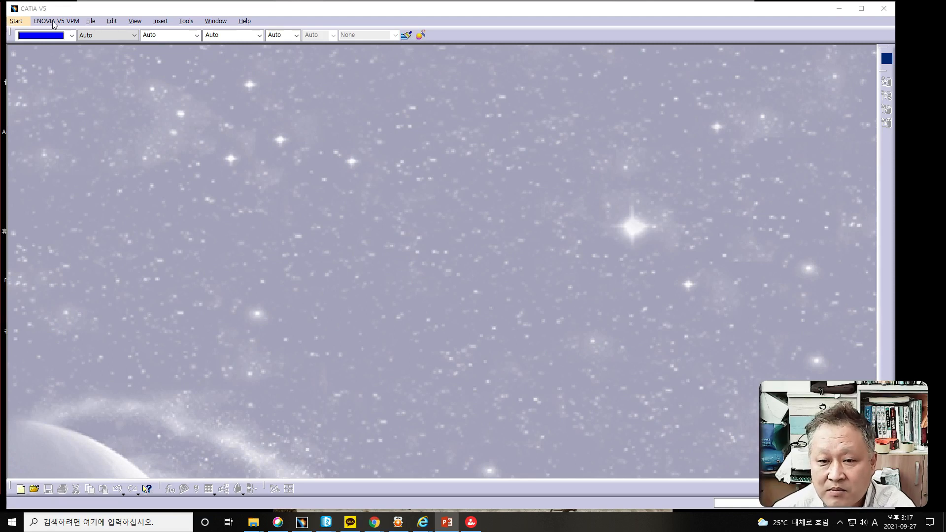
{"action": "left_click", "coordinate": [16, 21]}
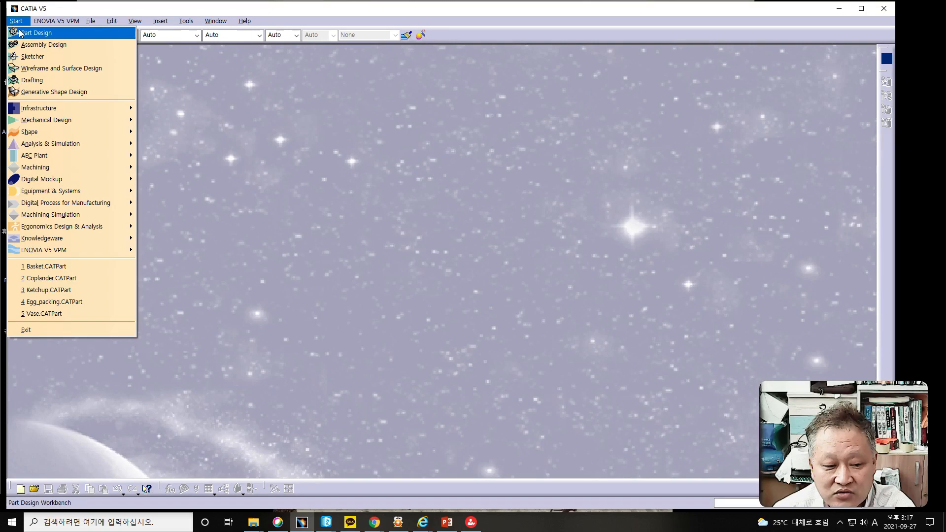
{"action": "left_click", "coordinate": [50, 96]}
{"action": "left_click", "coordinate": [261, 158]}
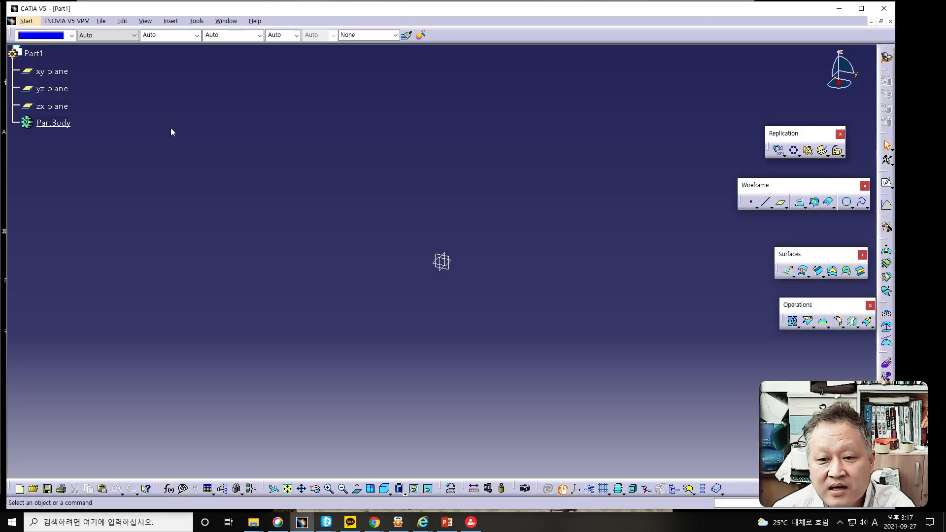
Step: Sketch a slanted line on the yz plane, starting on the horizontal axis about 229 mm from the origin and descending about 166 mm inward
{"action": "left_click", "coordinate": [53, 92]}
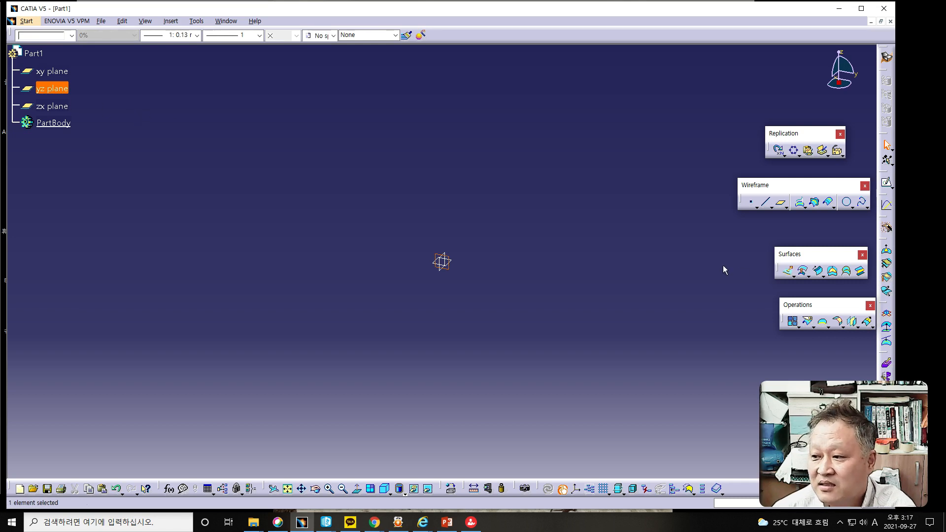
{"action": "left_click", "coordinate": [885, 182]}
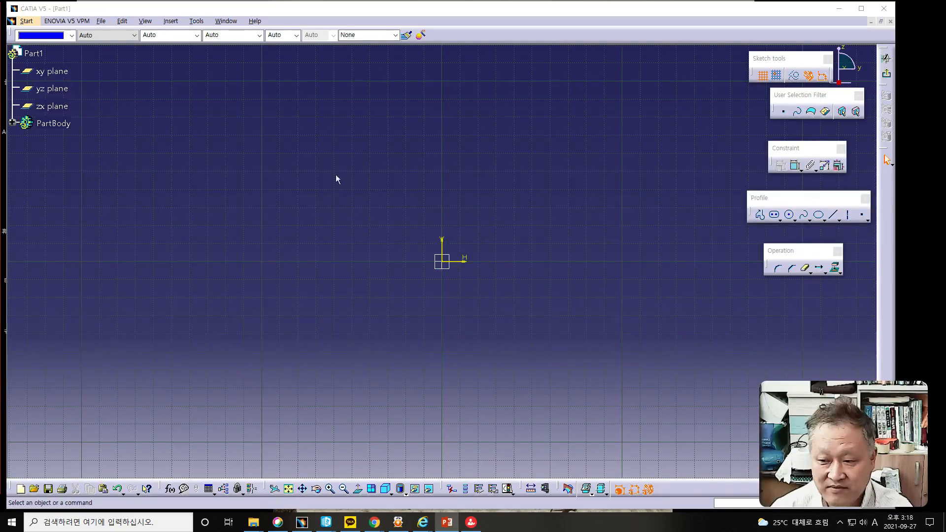
{"action": "mouse_move", "coordinate": [354, 276]}
{"action": "middle_mouse_down"}
{"action": "mouse_move", "coordinate": [436, 254]}
{"action": "mouse_move", "coordinate": [491, 178]}
{"action": "middle_mouse_up"}
{"action": "middle_click_drag", "start_coordinate": [464, 296], "coordinate": [499, 270]}
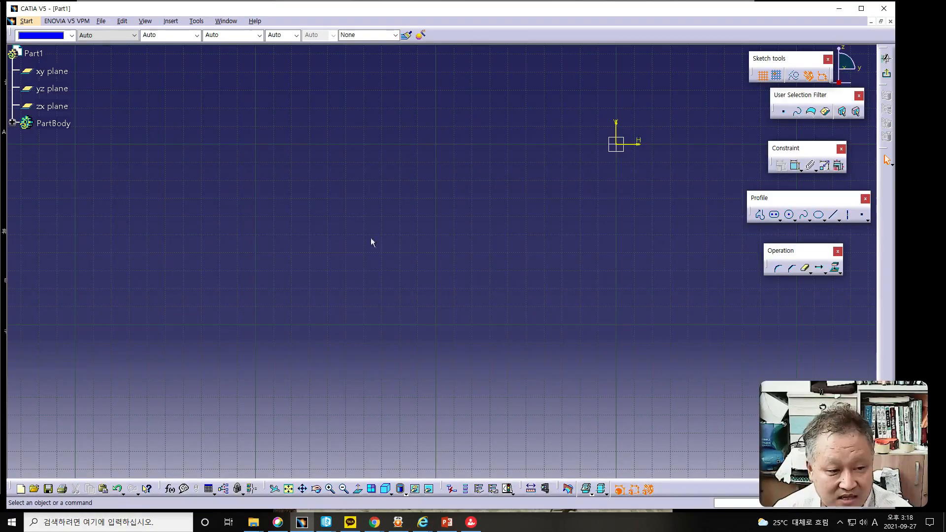
{"action": "left_click", "coordinate": [833, 215]}
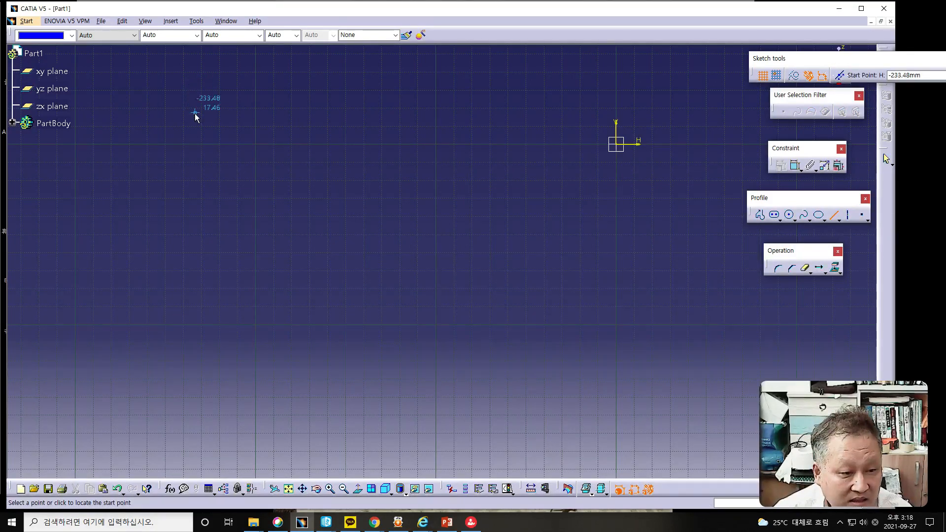
{"action": "left_click", "coordinate": [202, 146]}
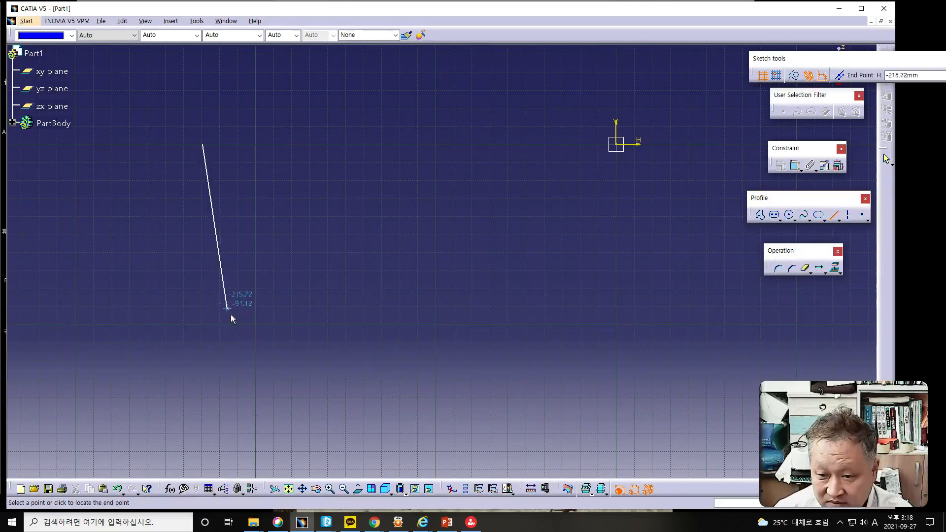
{"action": "left_click", "coordinate": [275, 441]}
{"action": "left_click", "coordinate": [245, 177]}
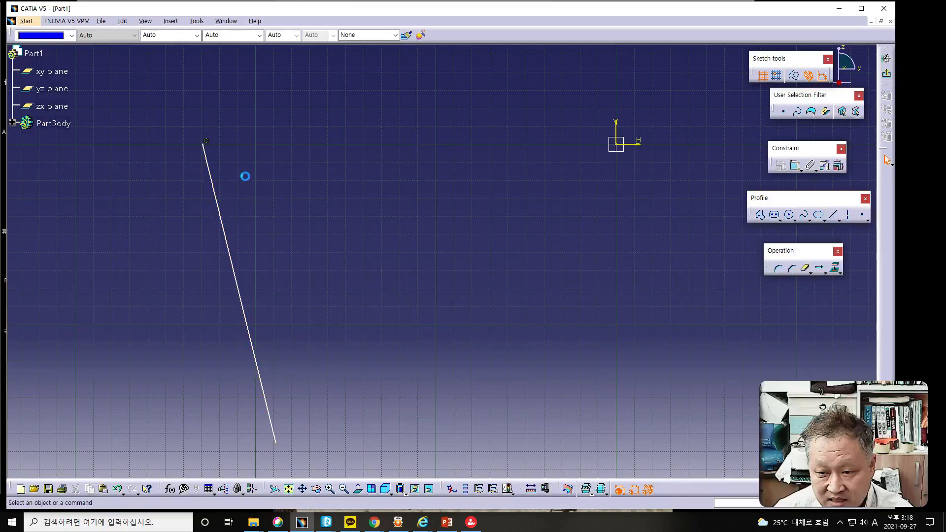
Step: Constrain the line's upper endpoint to a distance of 200 mm from the vertical axis
{"action": "left_click", "coordinate": [202, 144]}
{"action": "left_click", "coordinate": [202, 144]}
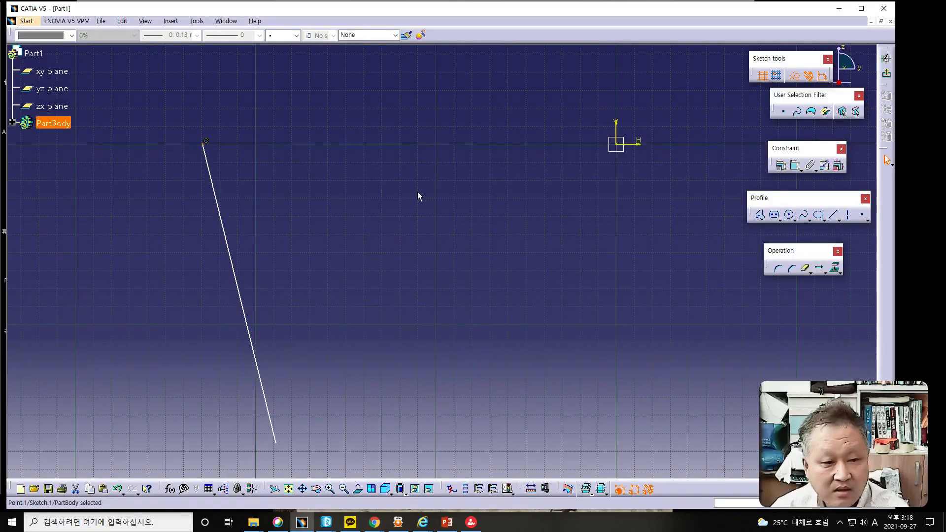
{"action": "left_click", "coordinate": [616, 131], "text": "ctrl"}
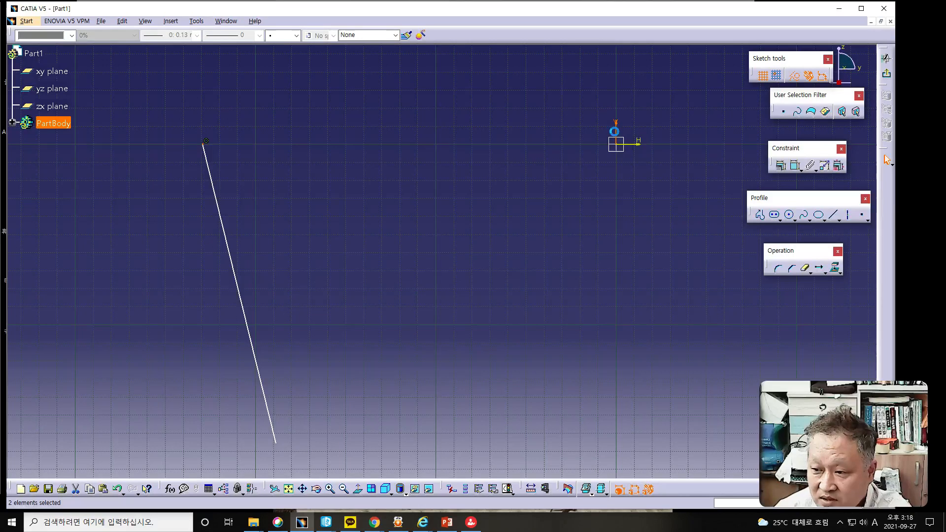
{"action": "left_click", "coordinate": [794, 165]}
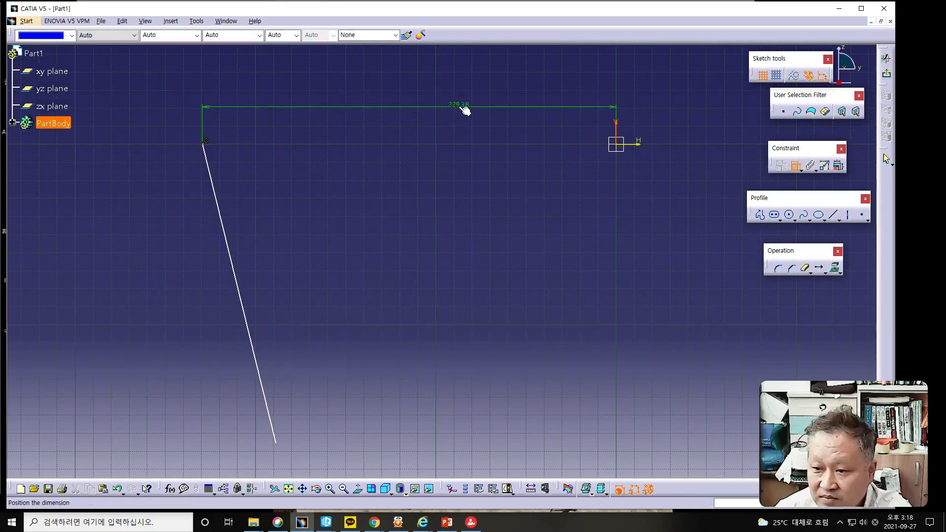
{"action": "left_click", "coordinate": [458, 105]}
{"action": "double_click", "coordinate": [458, 104]}
{"action": "type", "text": "200"}
{"action": "key", "text": "Return"}
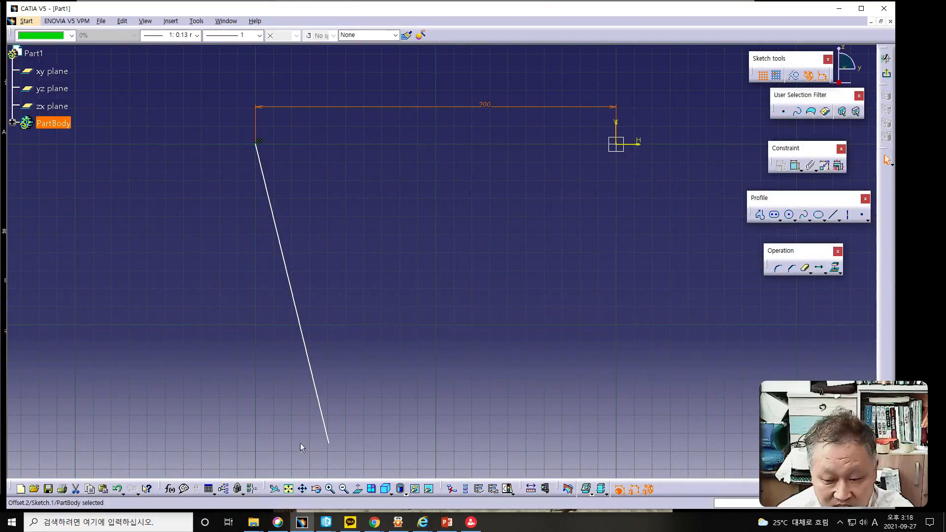
Step: Constrain the line's lower endpoint to a distance of 180 mm from the vertical axis
{"action": "left_click", "coordinate": [329, 444]}
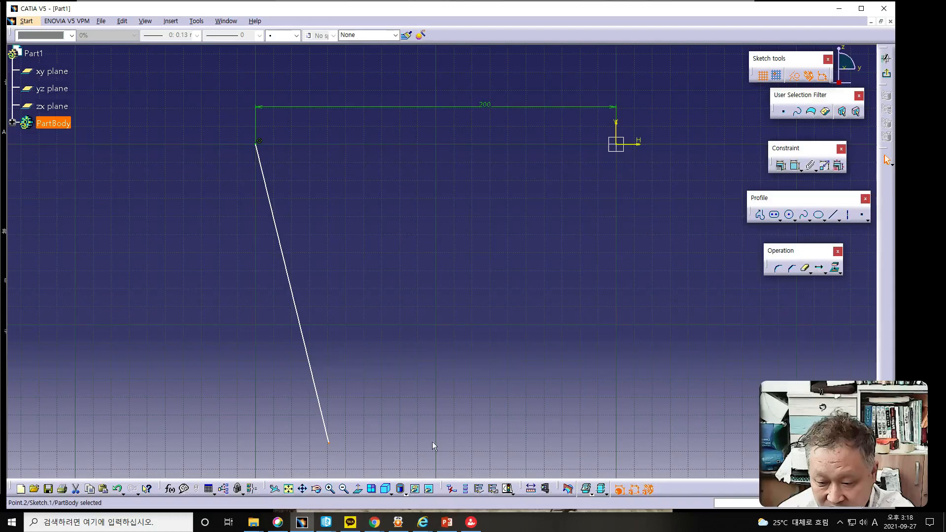
{"action": "left_click", "coordinate": [616, 131], "text": "ctrl"}
{"action": "left_click", "coordinate": [787, 165]}
{"action": "left_click", "coordinate": [791, 166]}
{"action": "left_click", "coordinate": [498, 279]}
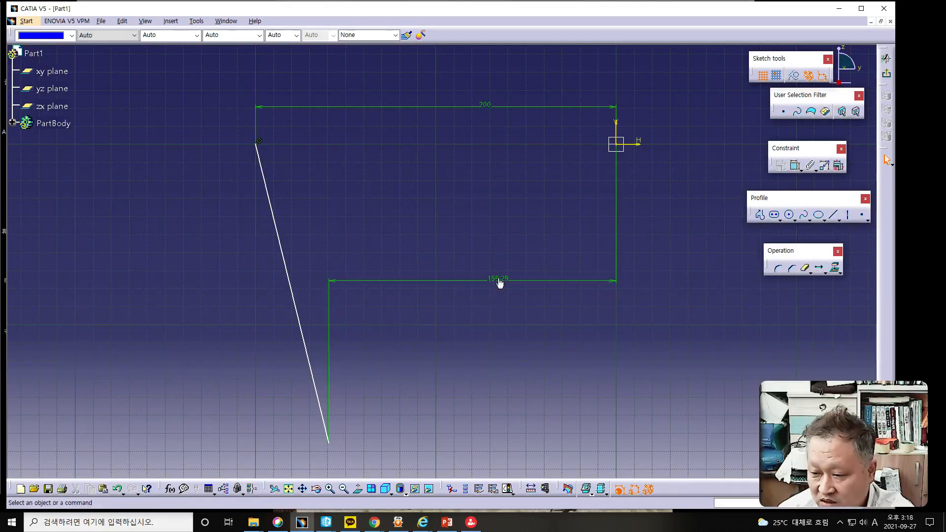
{"action": "type", "text": "180"}
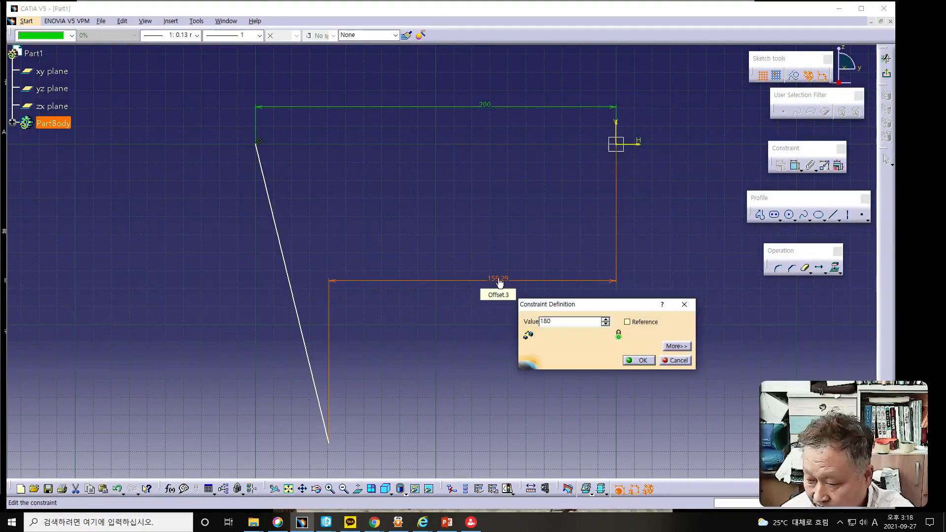
{"action": "key", "text": "Return"}
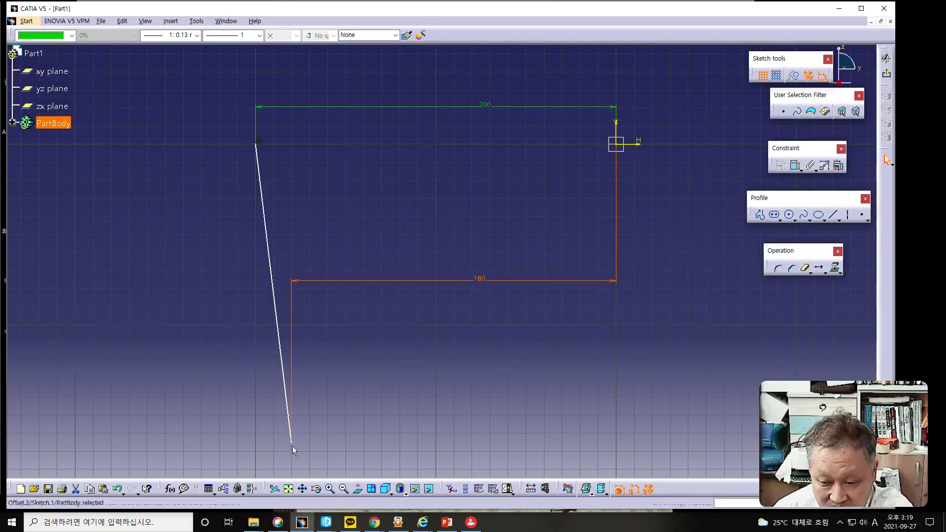
Step: Constrain the line's lower endpoint to 200 mm below the horizontal axis and exit the sketch
{"action": "left_click", "coordinate": [397, 456]}
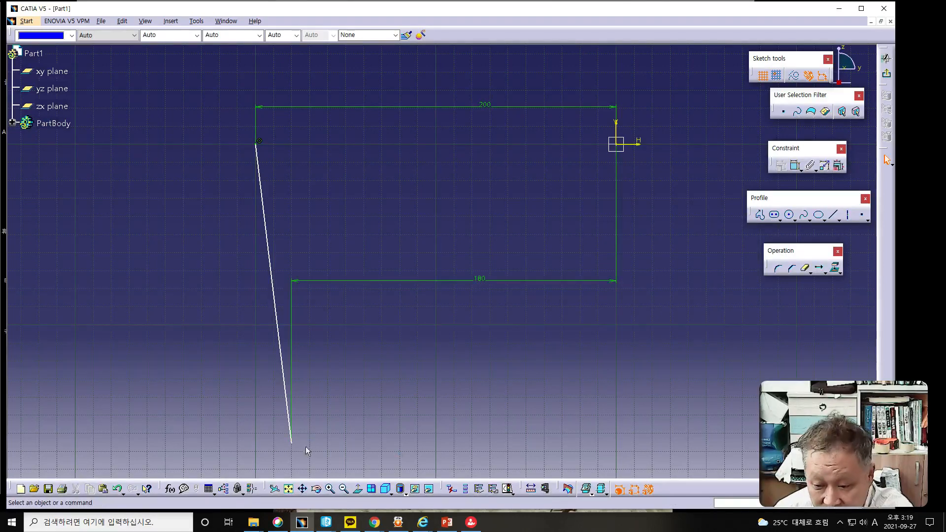
{"action": "left_click", "coordinate": [291, 444]}
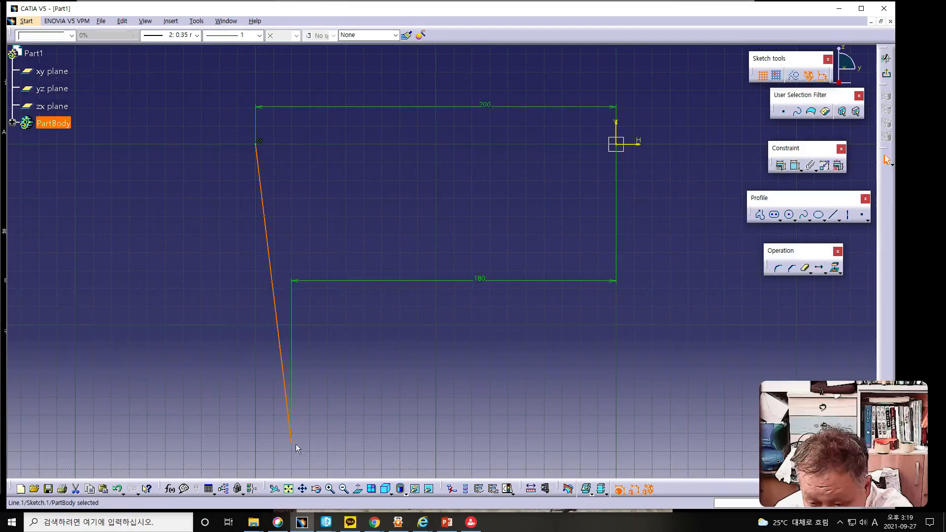
{"action": "left_click", "coordinate": [291, 445]}
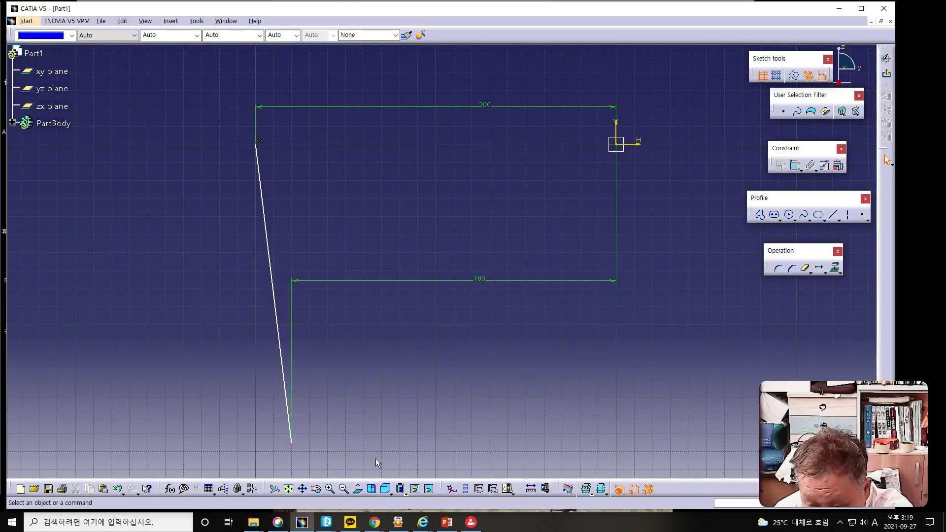
{"action": "left_click", "coordinate": [296, 444]}
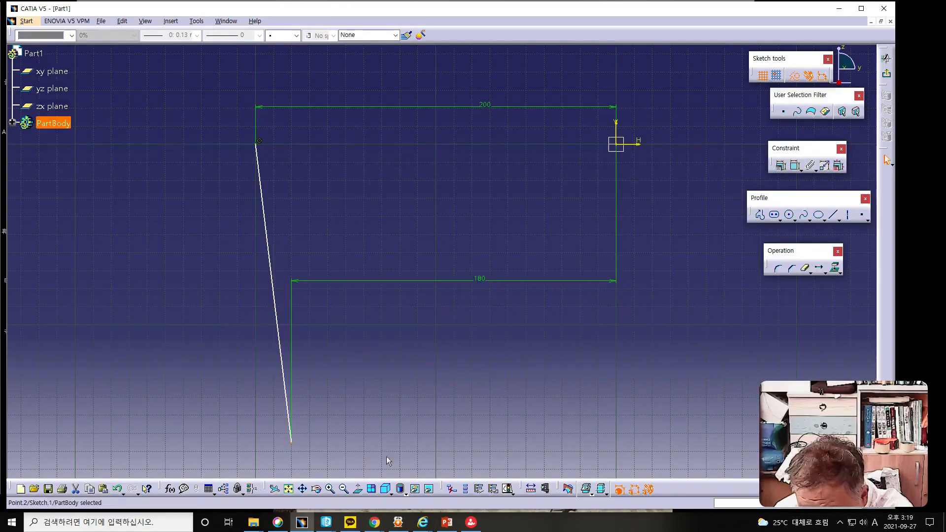
{"action": "left_click", "coordinate": [636, 145], "text": "ctrl"}
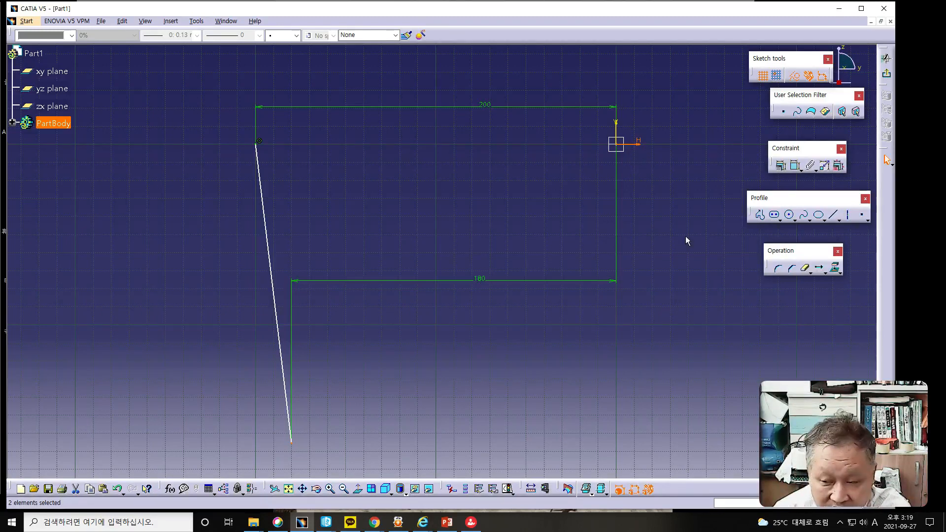
{"action": "left_click", "coordinate": [794, 165]}
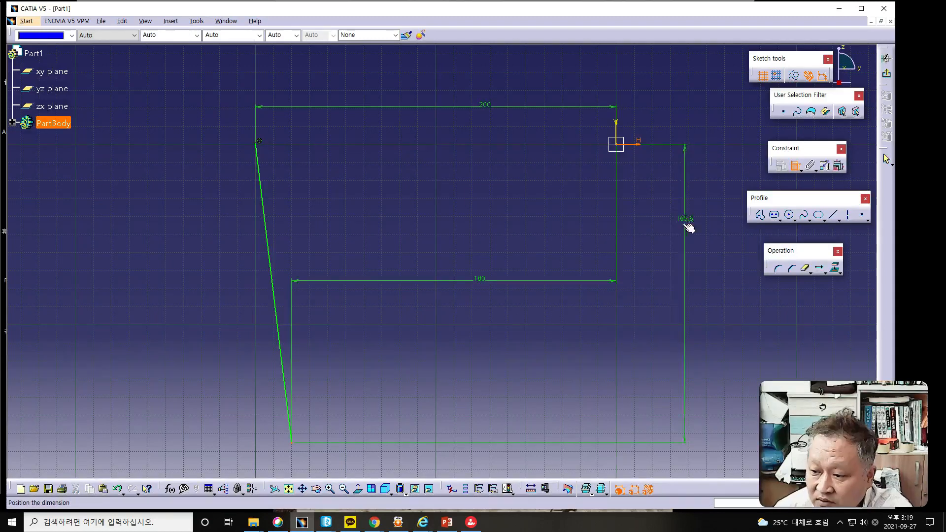
{"action": "left_click", "coordinate": [676, 265]}
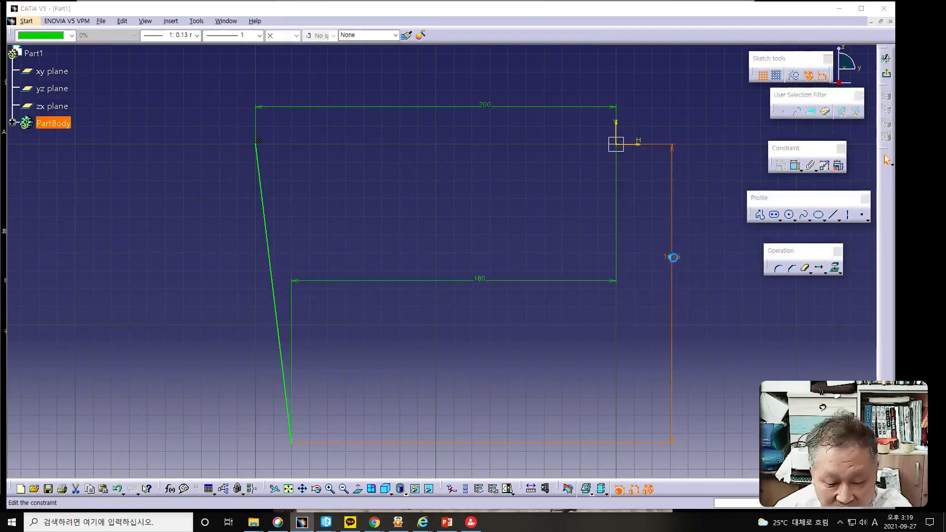
{"action": "double_click", "coordinate": [675, 261]}
{"action": "type", "text": "200"}
{"action": "key", "text": "Return"}
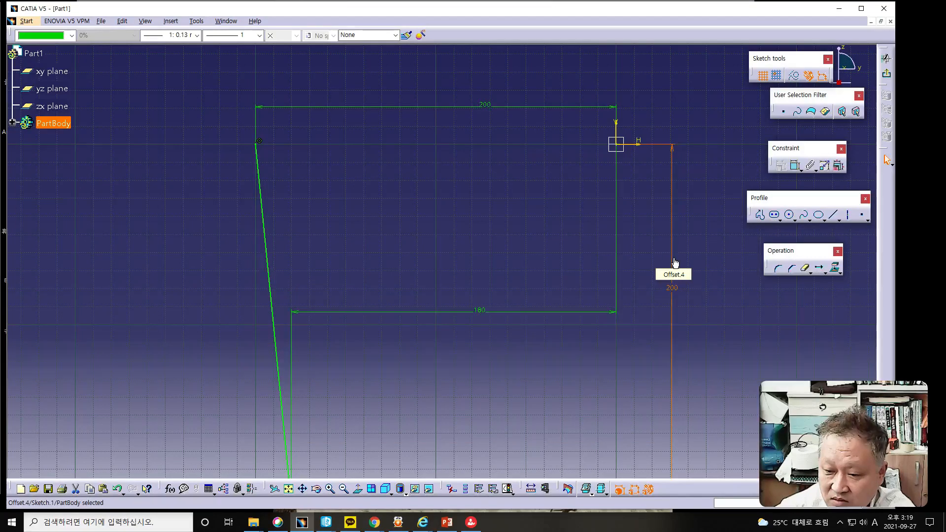
{"action": "middle_click_drag", "start_coordinate": [608, 393], "coordinate": [591, 339]}
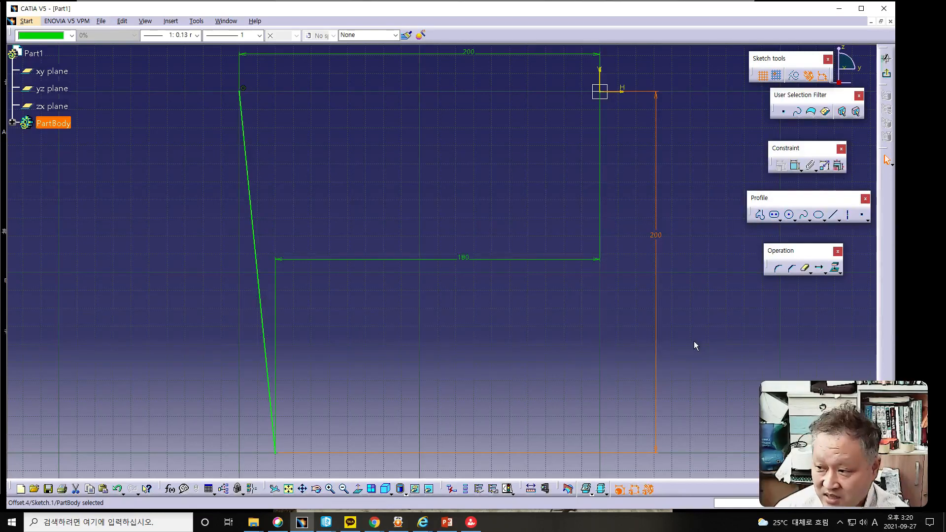
{"action": "left_click", "coordinate": [887, 77]}
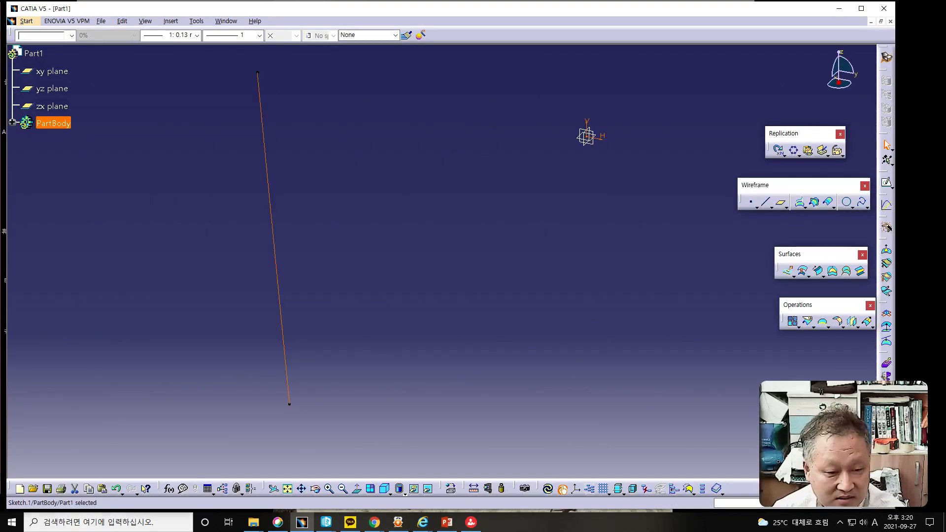
Step: Sketch an ellipse on the xy plane, centred on the origin, with its major radius of about 200 mm along the vertical axis
{"action": "key", "text": "alt+Tab"}
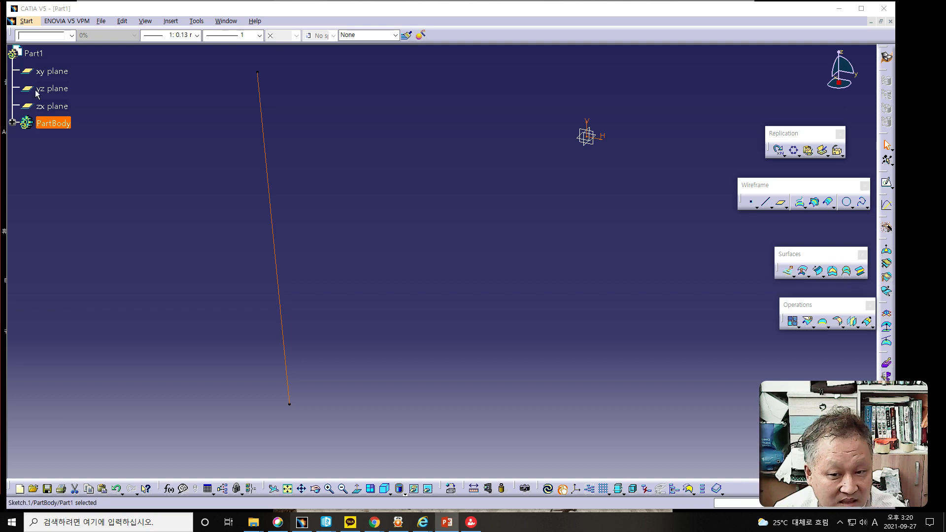
{"action": "left_click", "coordinate": [44, 72]}
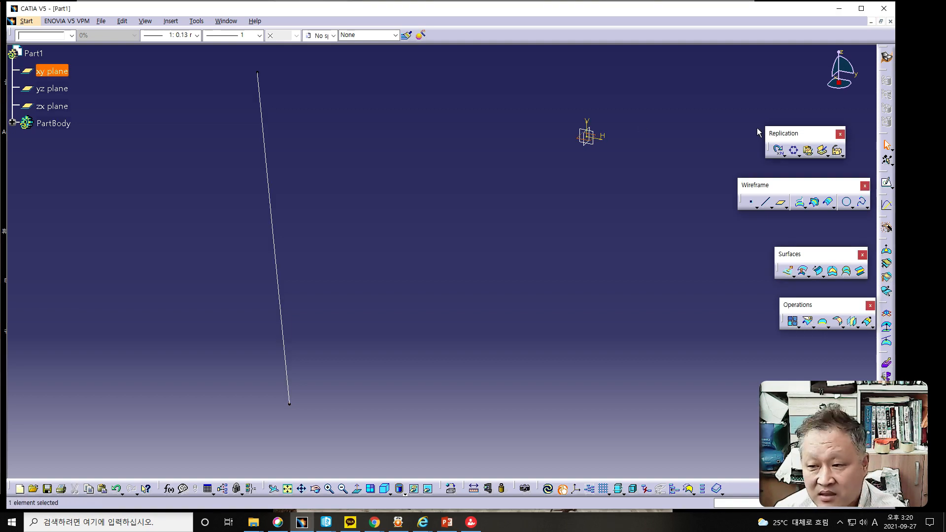
{"action": "left_click", "coordinate": [887, 184]}
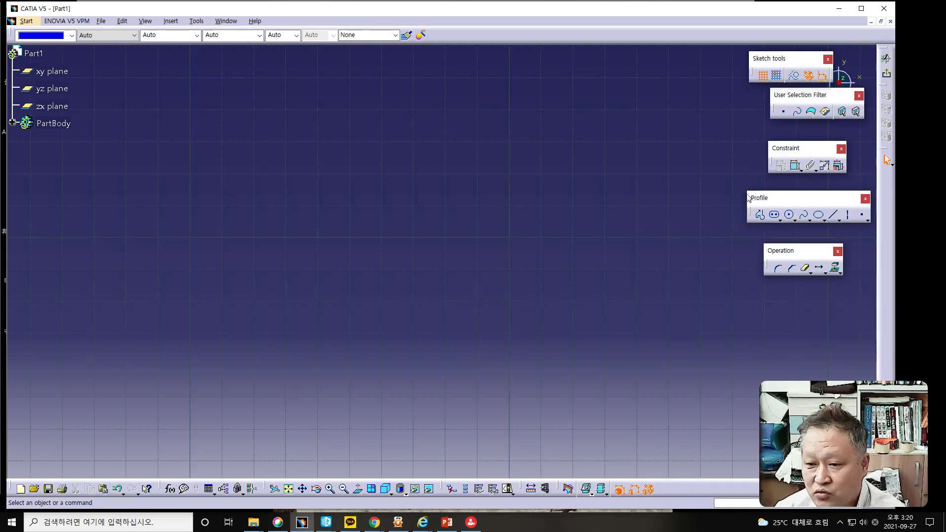
{"action": "left_click", "coordinate": [289, 489]}
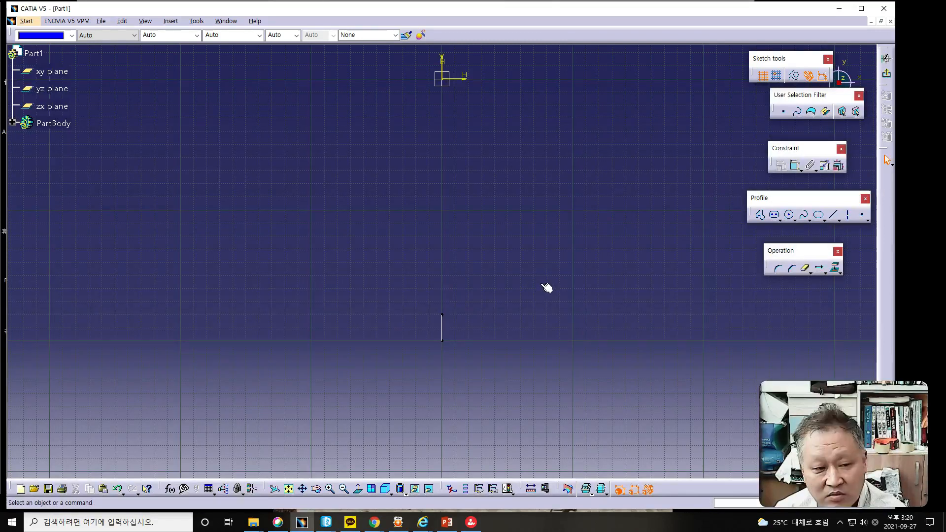
{"action": "mouse_move", "coordinate": [543, 257]}
{"action": "middle_mouse_down"}
{"action": "mouse_move", "coordinate": [515, 314]}
{"action": "mouse_move", "coordinate": [500, 302]}
{"action": "mouse_move", "coordinate": [501, 360]}
{"action": "middle_mouse_up"}
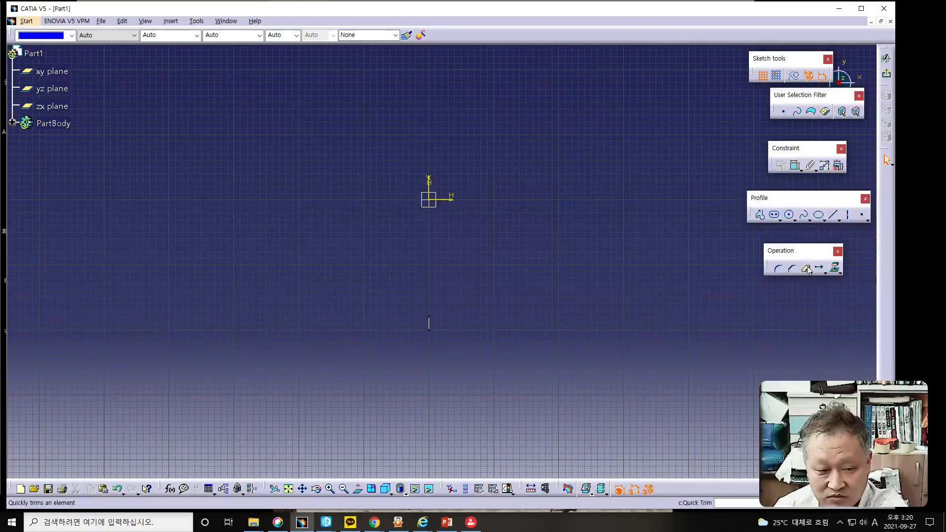
{"action": "left_click", "coordinate": [817, 219]}
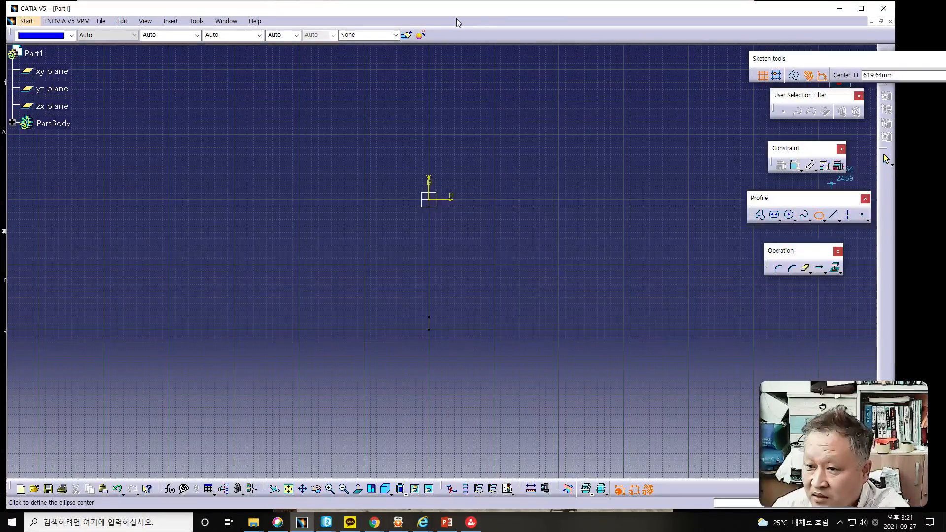
{"action": "left_click", "coordinate": [428, 199]}
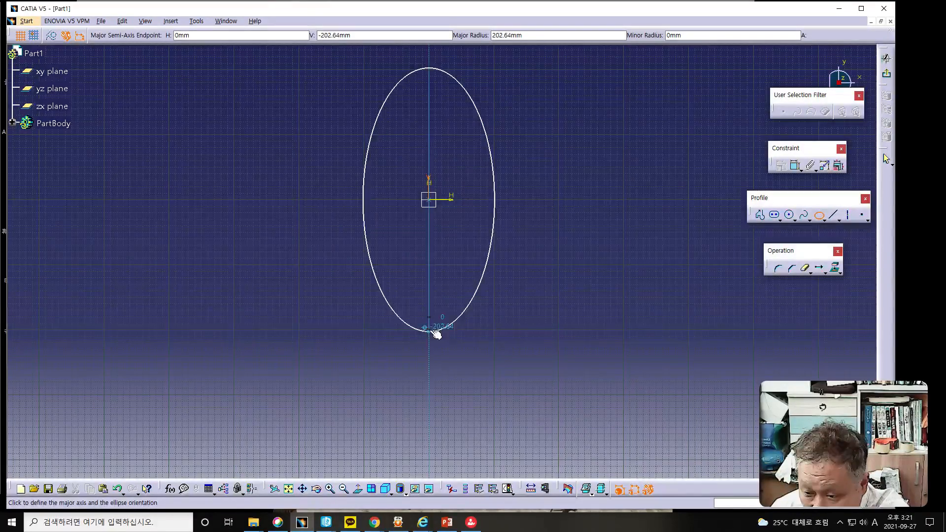
{"action": "left_click", "coordinate": [433, 329]}
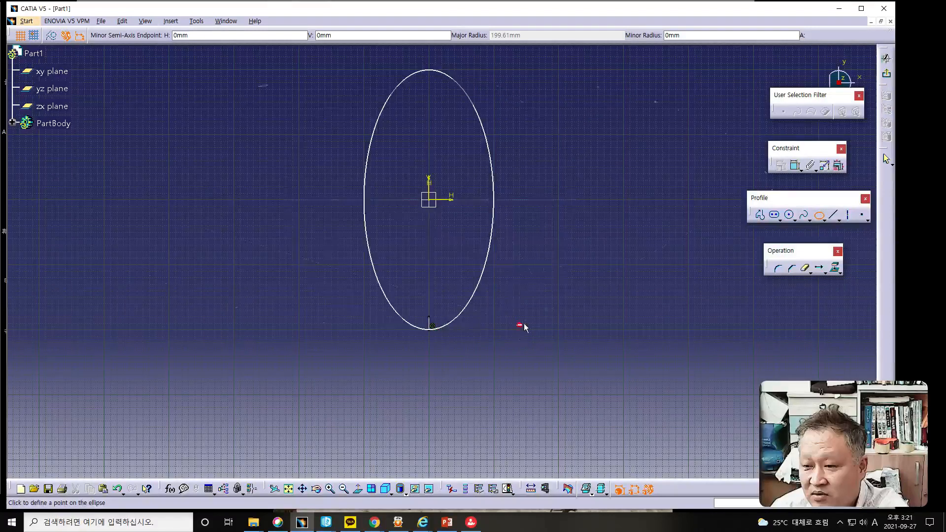
{"action": "left_click", "coordinate": [512, 212]}
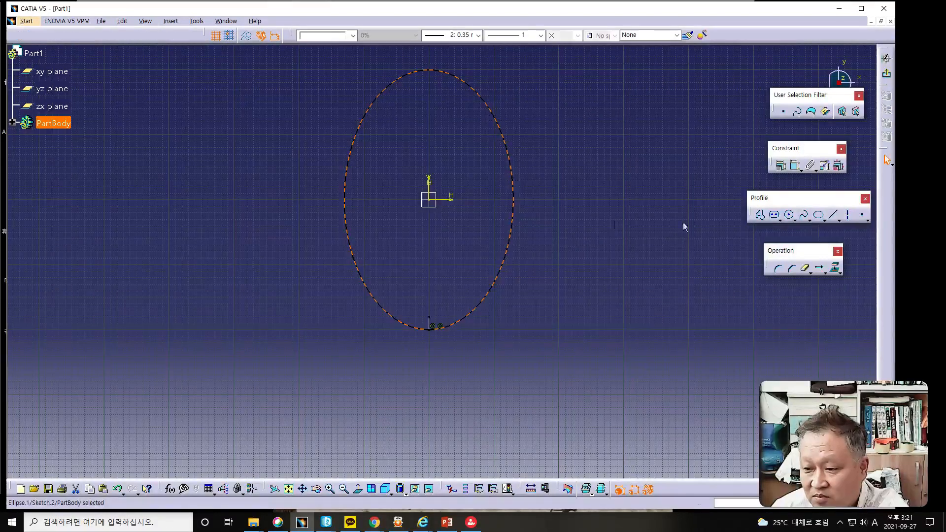
Step: Constrain the ellipse's major axis to a diameter of 400 mm
{"action": "left_click", "coordinate": [795, 167]}
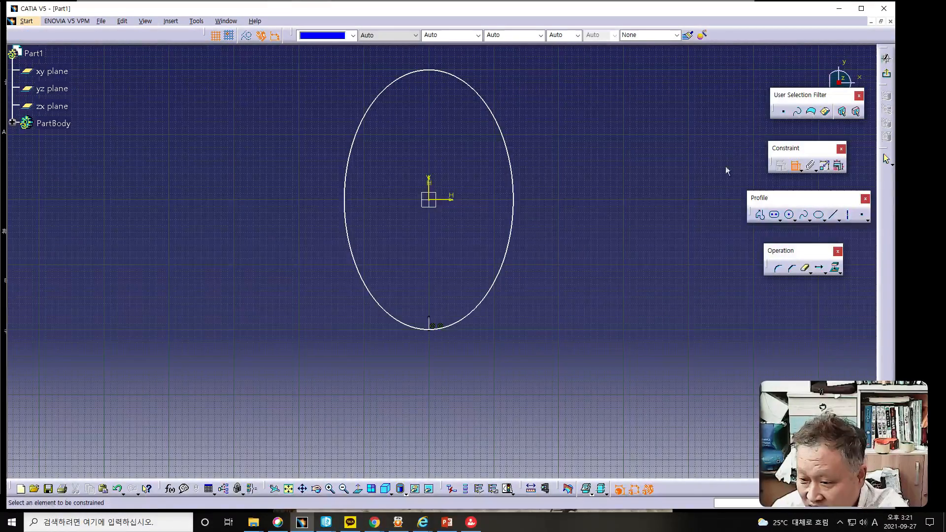
{"action": "left_click", "coordinate": [512, 164]}
{"action": "left_click", "coordinate": [597, 187]}
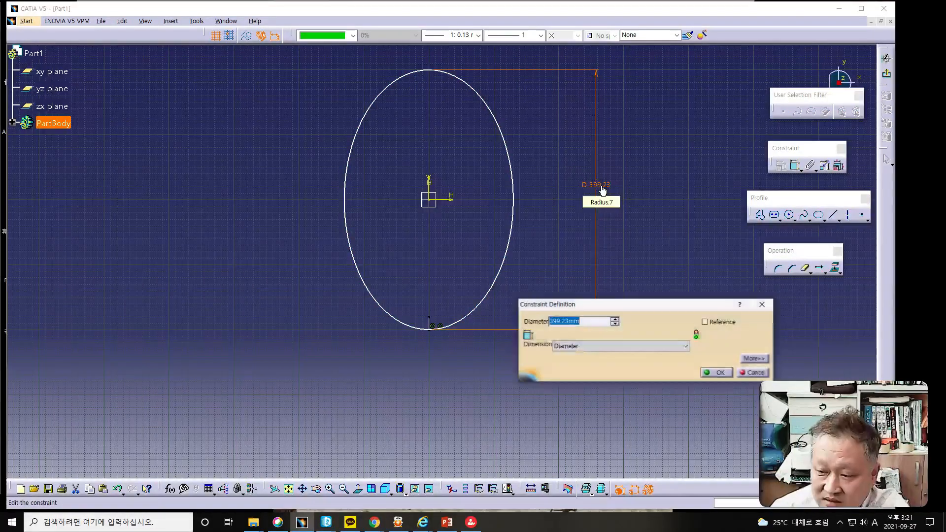
{"action": "type", "text": "400"}
{"action": "key", "text": "Return"}
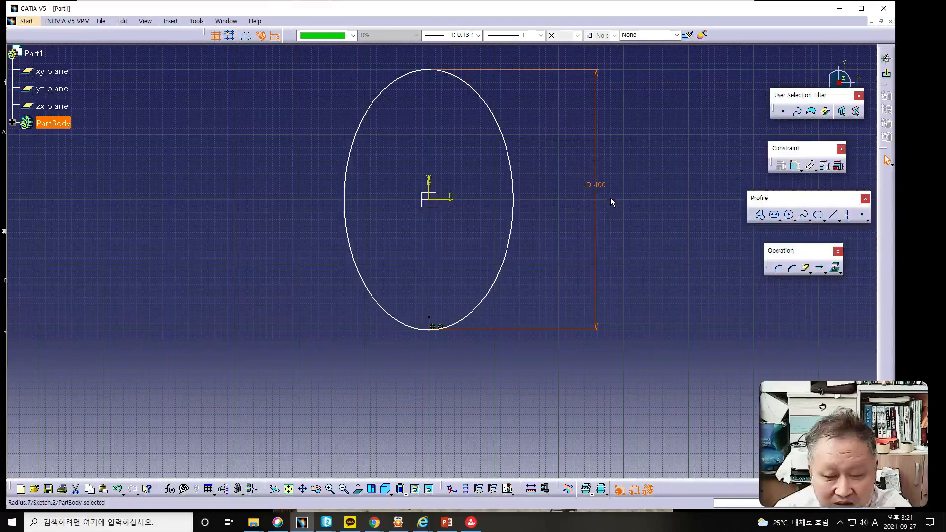
{"action": "left_click", "coordinate": [657, 276]}
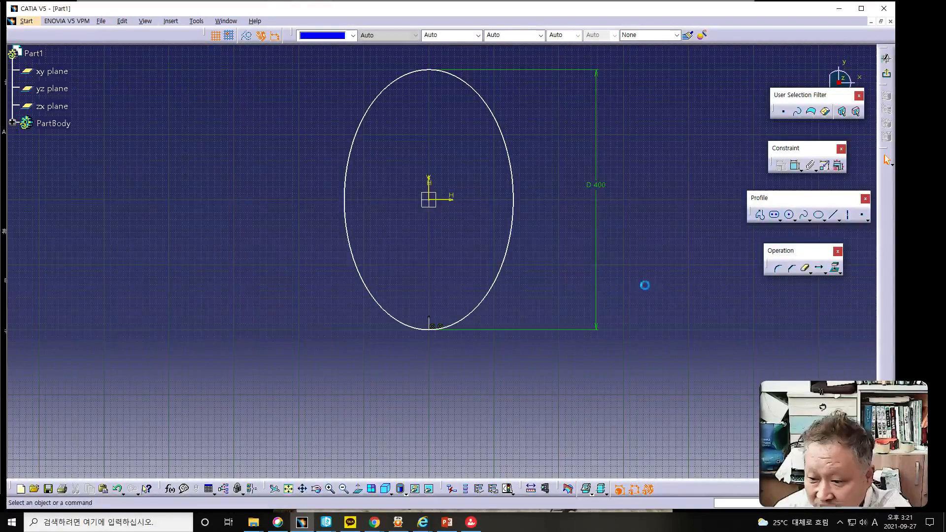
Step: Constrain the ellipse's side to a distance of 150 mm from the vertical axis
{"action": "left_click", "coordinate": [430, 193]}
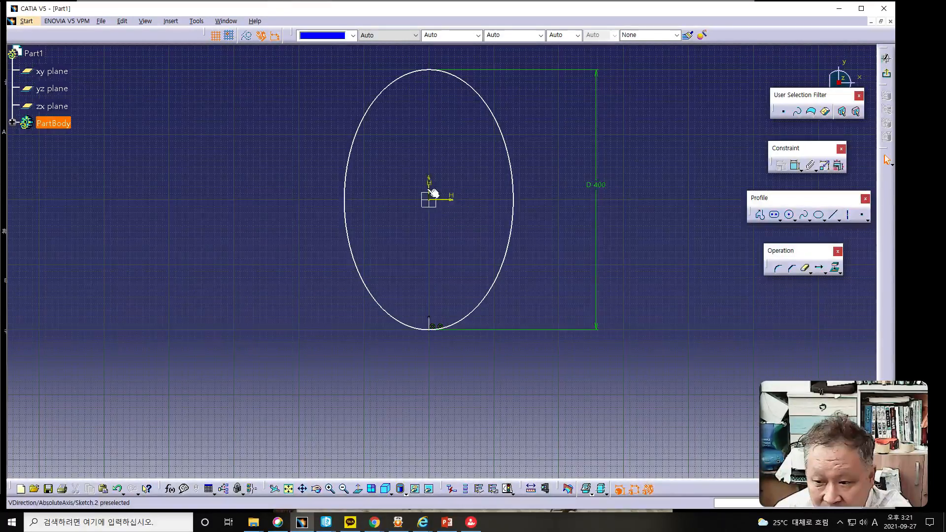
{"action": "left_click", "coordinate": [513, 199]}
{"action": "left_click", "coordinate": [795, 166]}
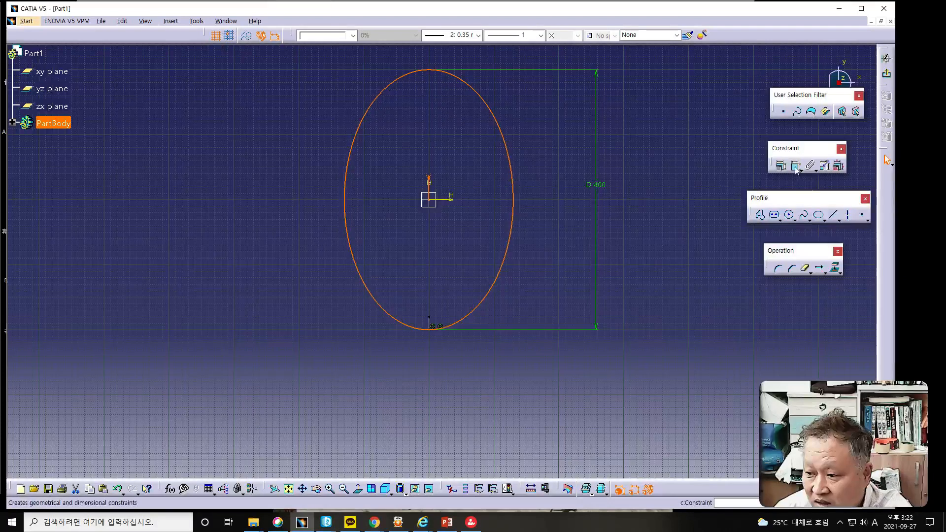
{"action": "left_click", "coordinate": [546, 159]}
{"action": "double_click", "coordinate": [543, 156]}
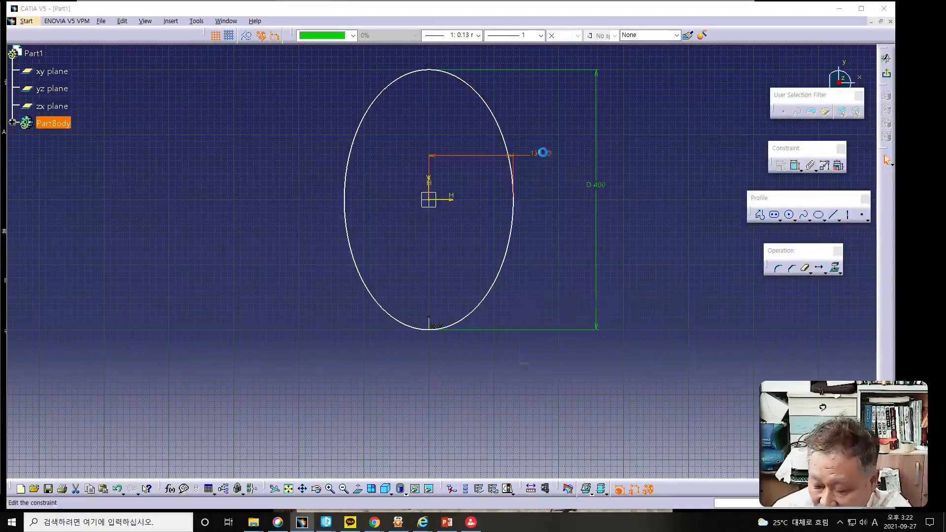
{"action": "type", "text": "150"}
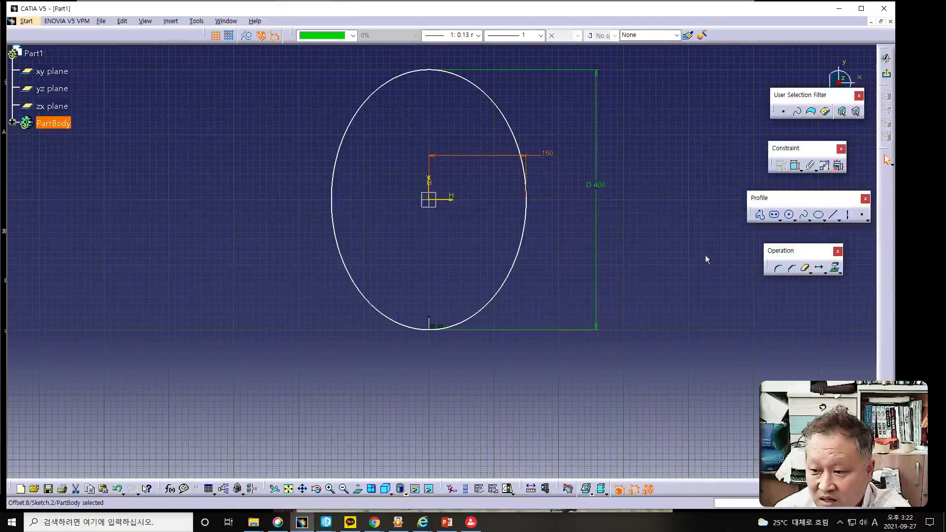
{"action": "left_click", "coordinate": [705, 256]}
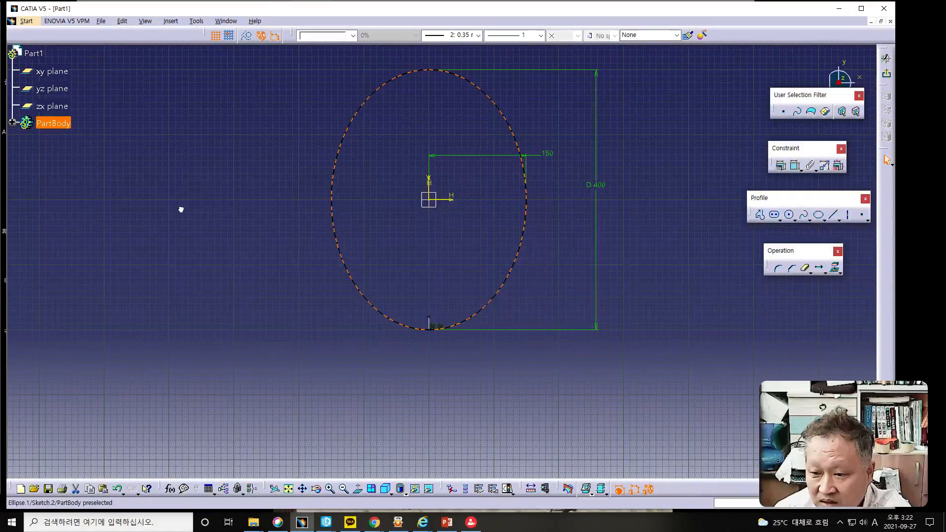
Step: Add a semiminor axis dimension to the ellipse and exit the sketch
{"action": "left_click", "coordinate": [341, 236]}
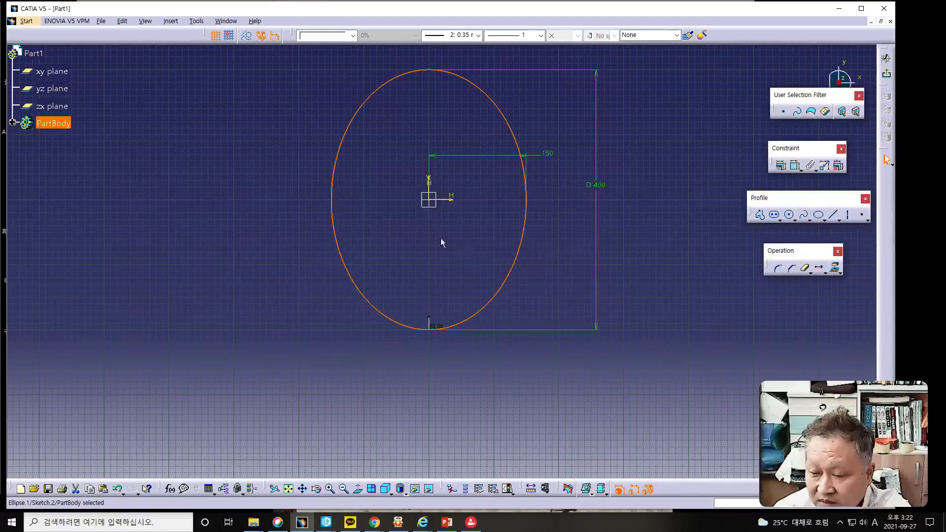
{"action": "left_click", "coordinate": [794, 165]}
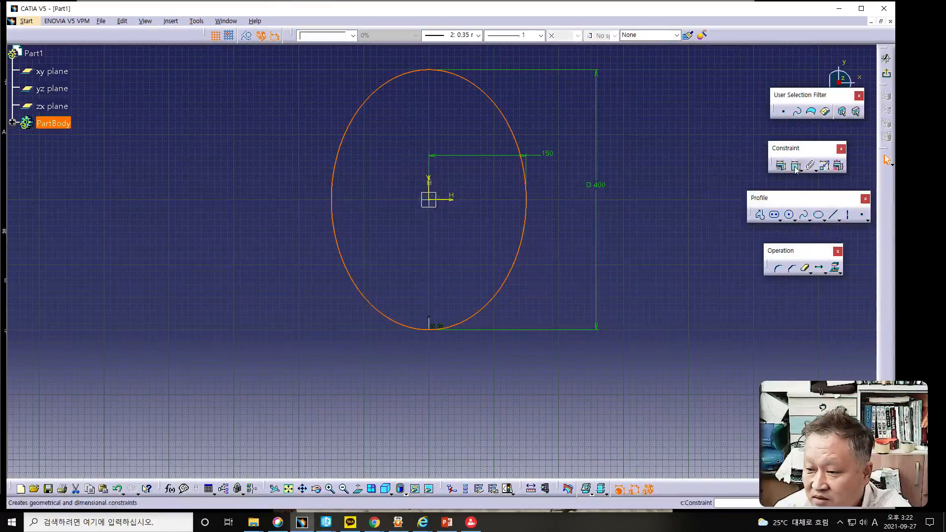
{"action": "right_click", "coordinate": [673, 208]}
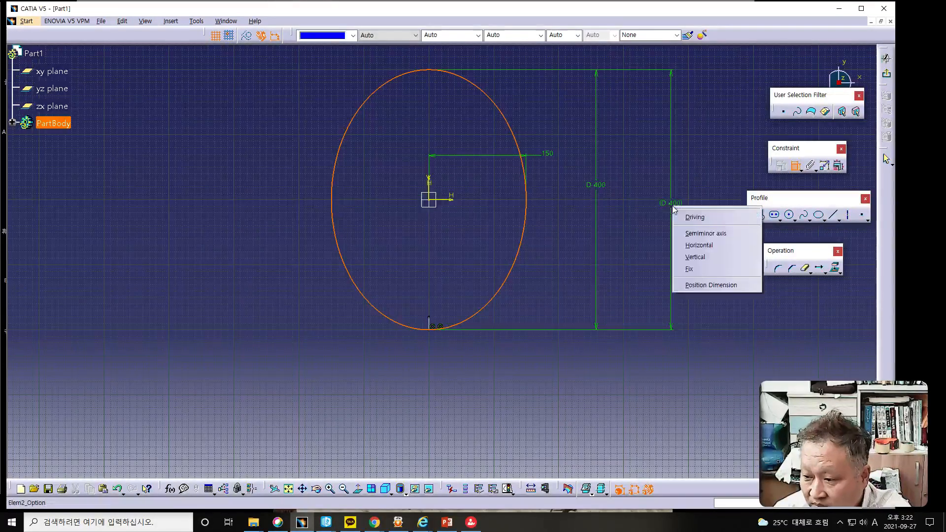
{"action": "left_click", "coordinate": [696, 235]}
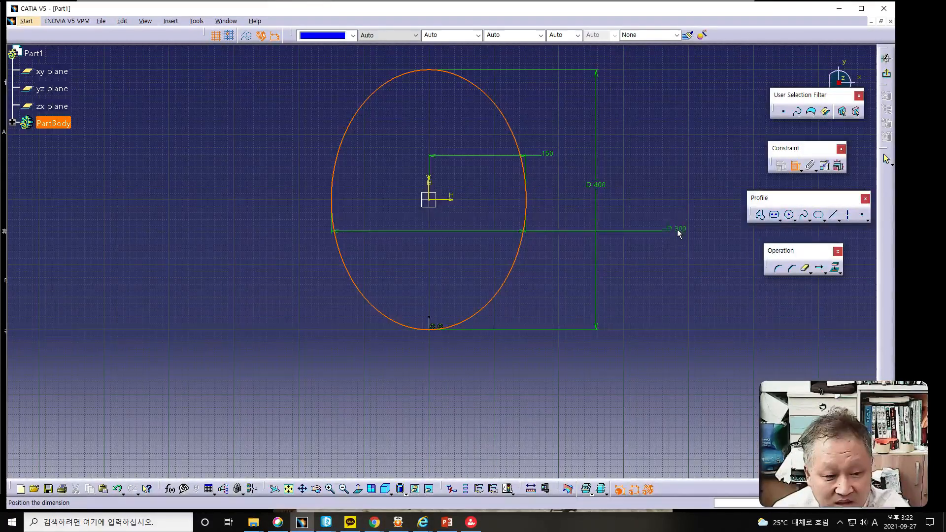
{"action": "left_click", "coordinate": [678, 213]}
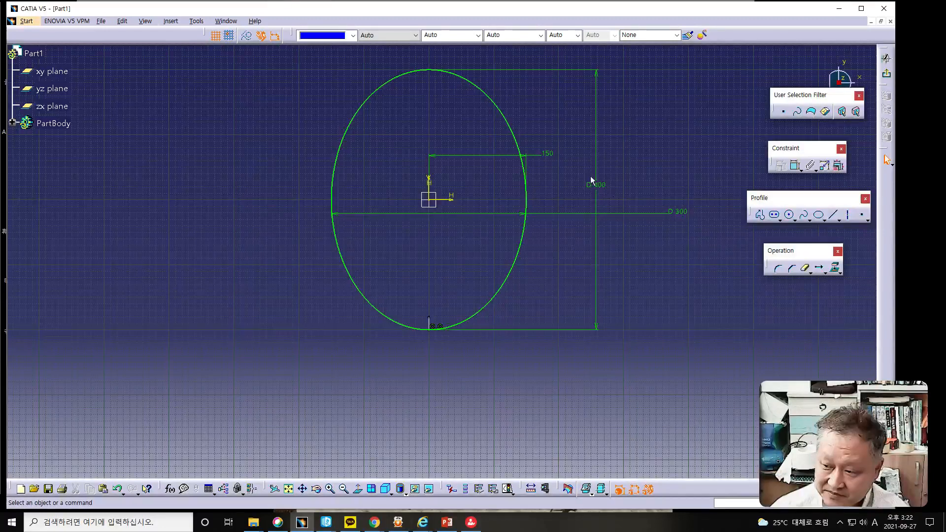
{"action": "key", "text": "alt+Tab"}
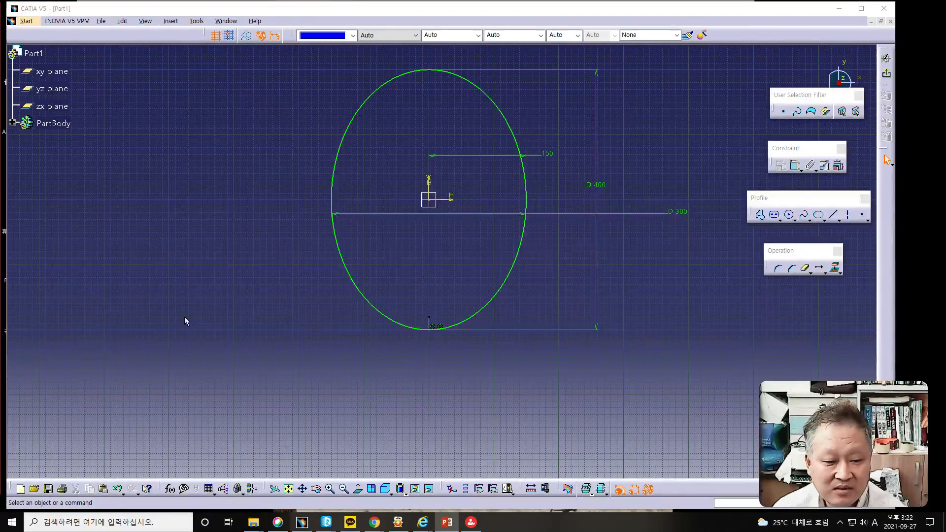
{"action": "left_click", "coordinate": [885, 75]}
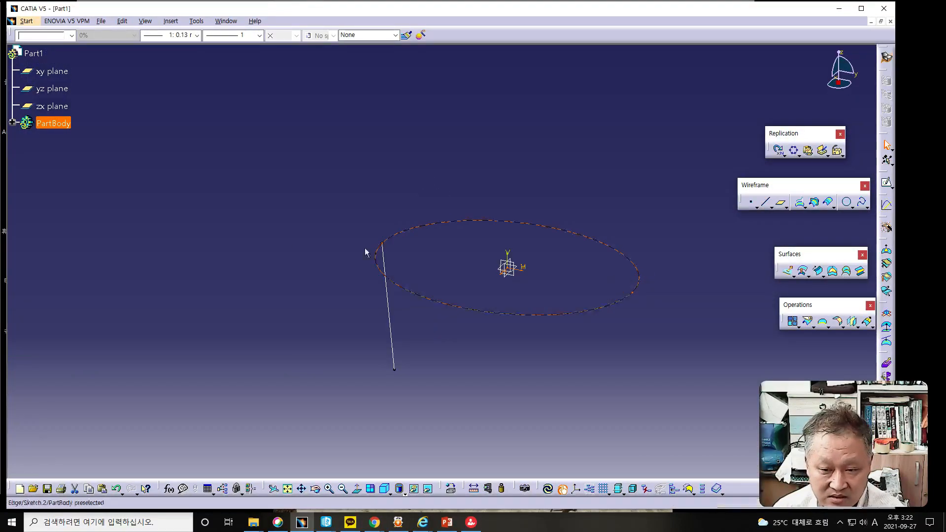
Step: Create an Angle/Normal to plane reference plane, rotated 55 degrees from the yz plane about the Z axis
{"action": "left_click", "coordinate": [780, 203]}
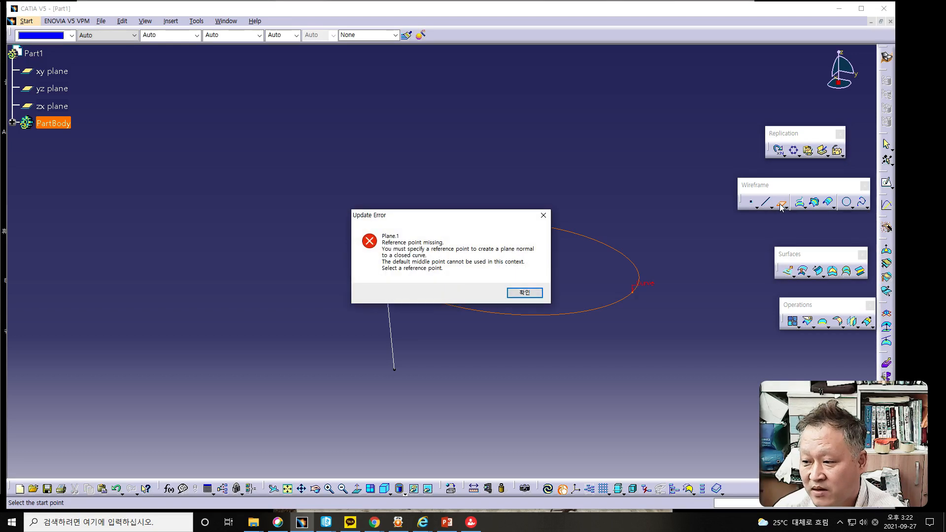
{"action": "left_click", "coordinate": [536, 293]}
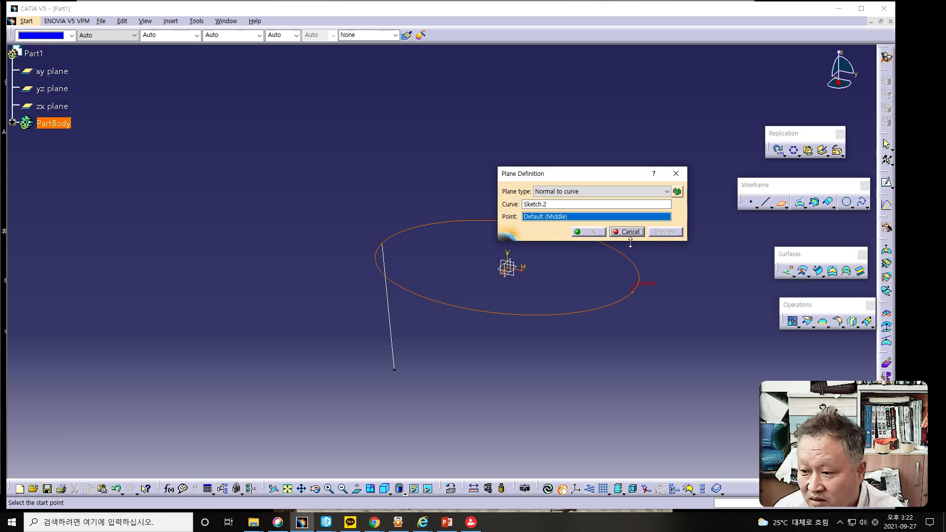
{"action": "left_click", "coordinate": [562, 206]}
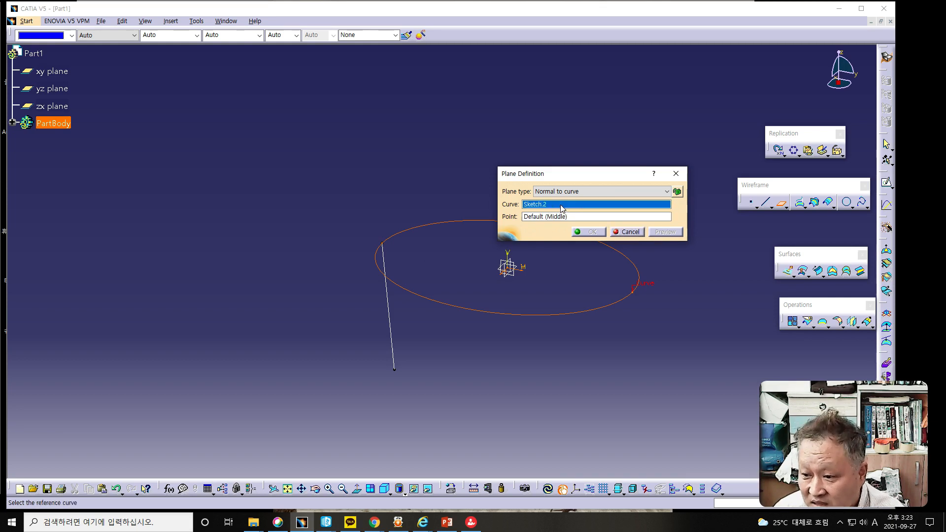
{"action": "right_click", "coordinate": [560, 205]}
{"action": "left_click", "coordinate": [567, 193]}
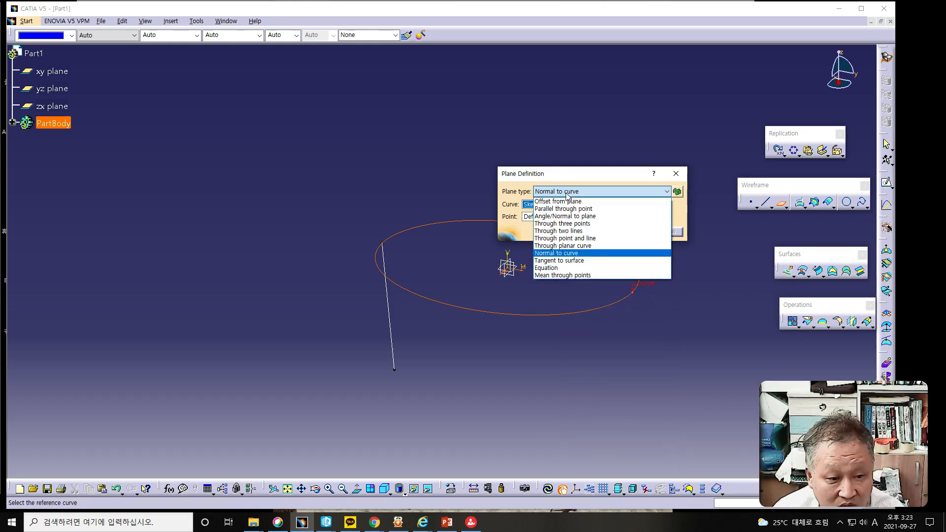
{"action": "left_click", "coordinate": [573, 219]}
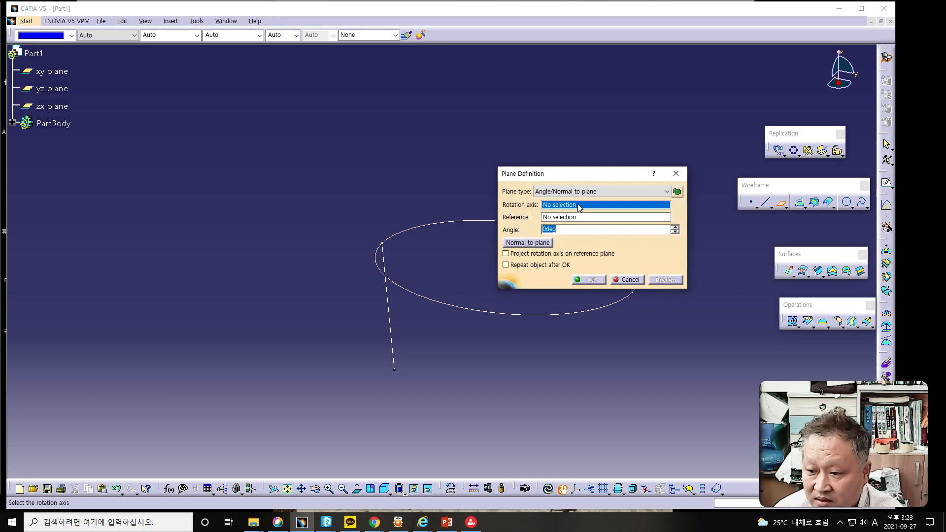
{"action": "right_click", "coordinate": [579, 206]}
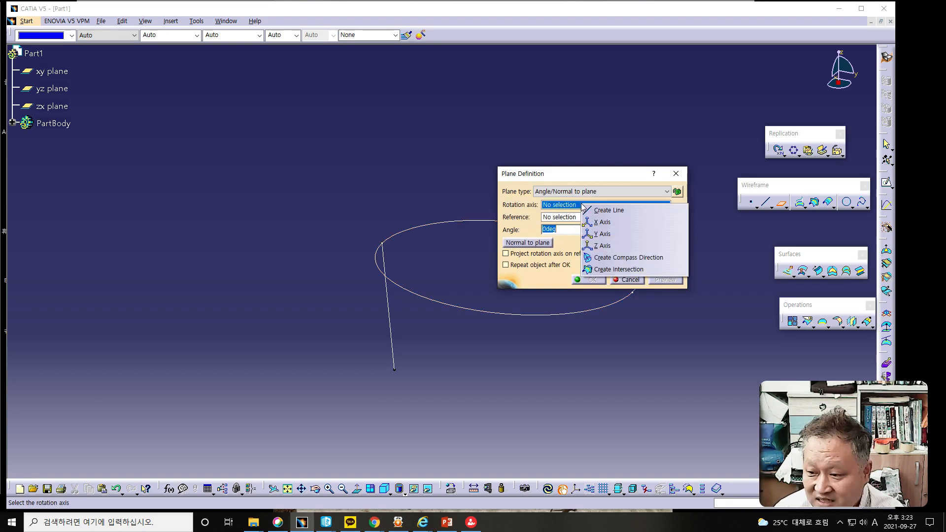
{"action": "left_click", "coordinate": [587, 245]}
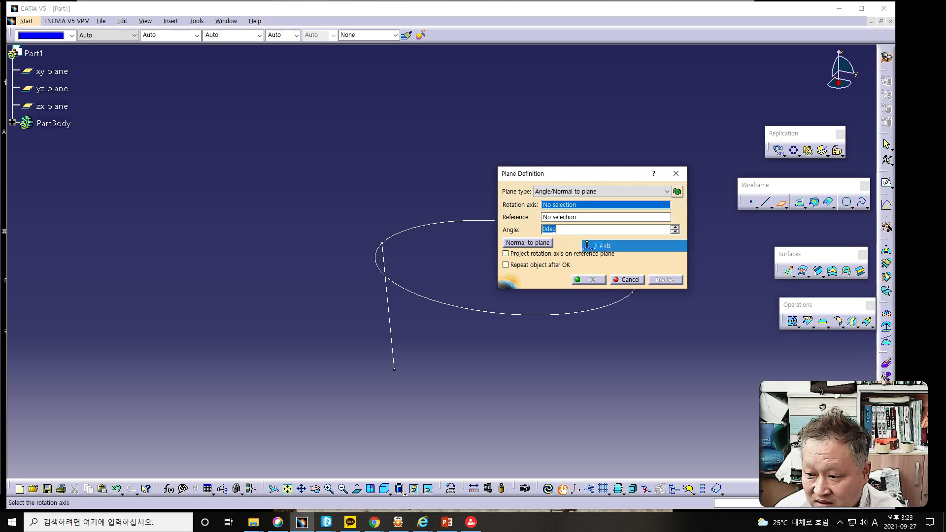
{"action": "right_click", "coordinate": [596, 219]}
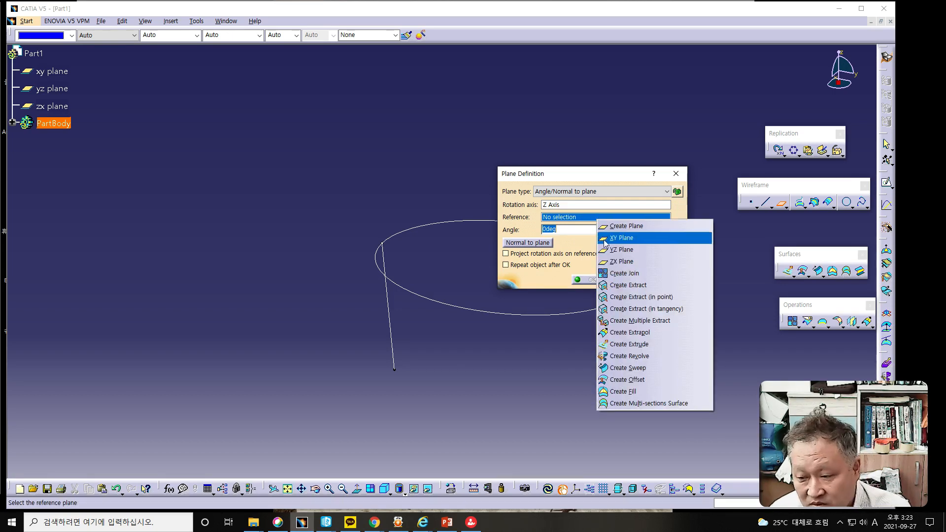
{"action": "left_click", "coordinate": [622, 249]}
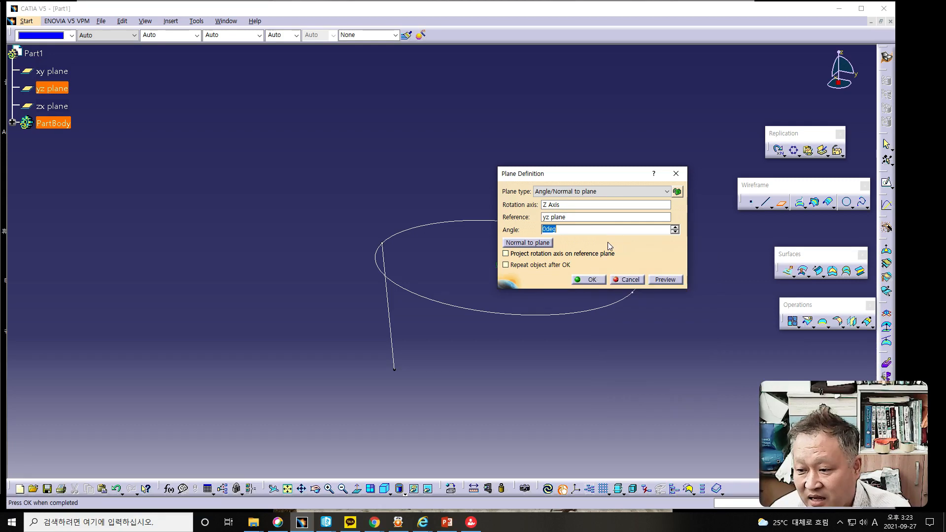
{"action": "type", "text": "55"}
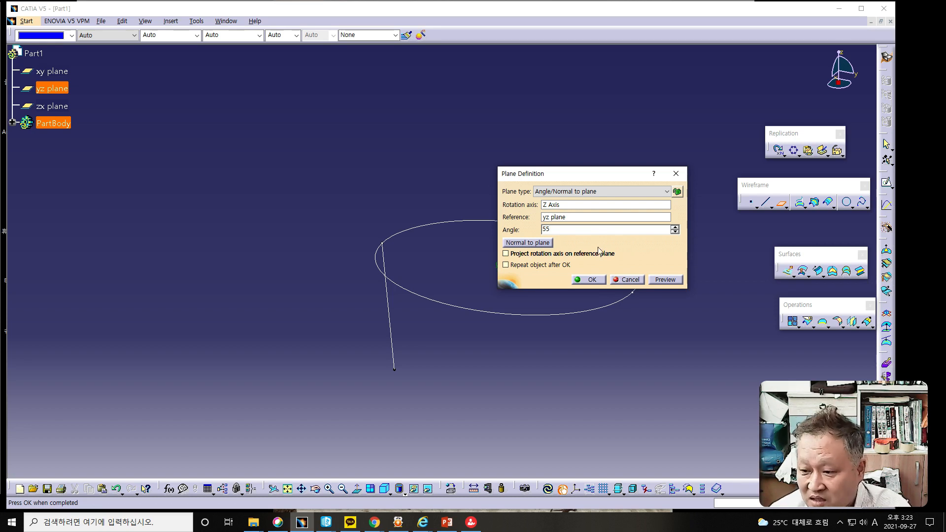
{"action": "left_click", "coordinate": [657, 282]}
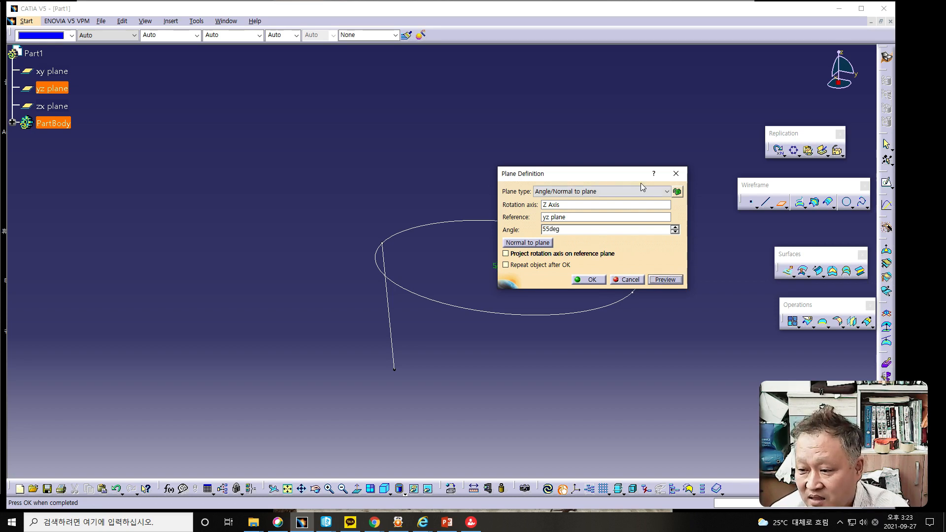
{"action": "left_click_drag", "start_coordinate": [613, 175], "coordinate": [621, 119]}
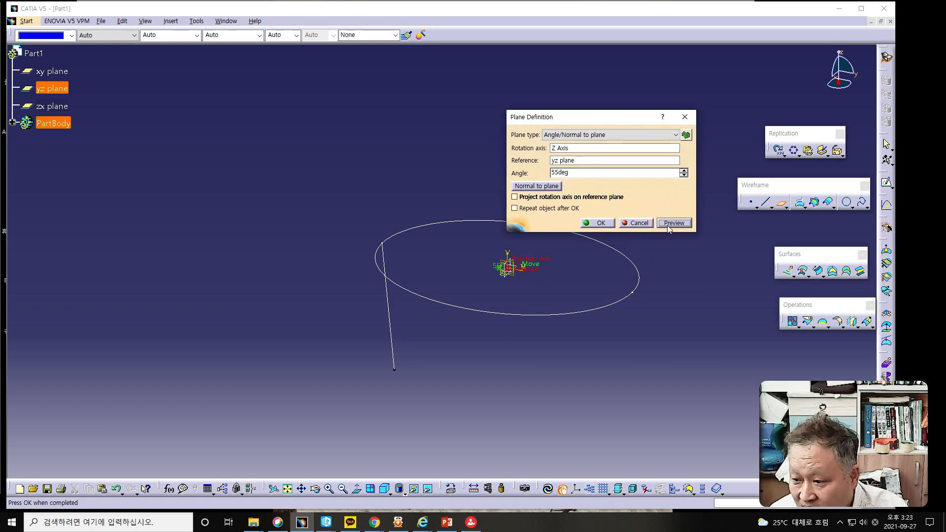
{"action": "left_click", "coordinate": [598, 223]}
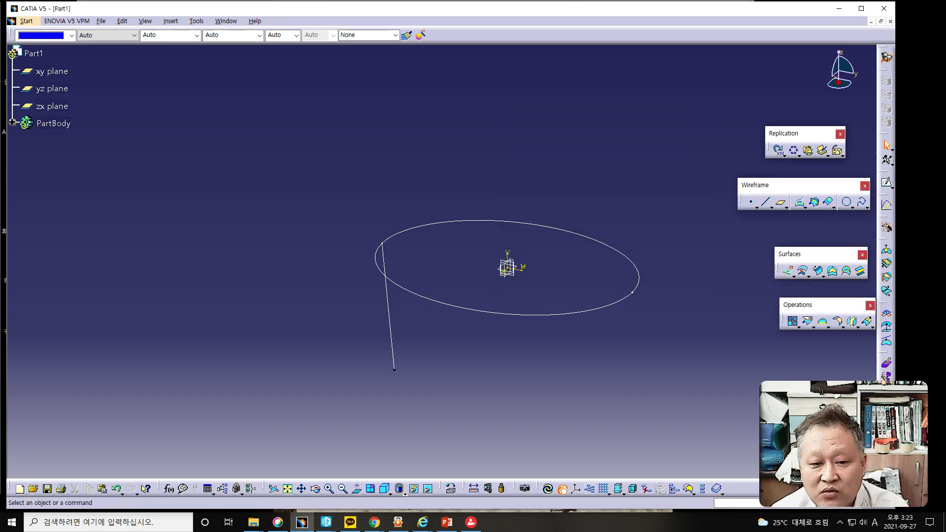
Step: Open a new sketch on the 55-degree reference plane
{"action": "key", "text": "alt+Tab"}
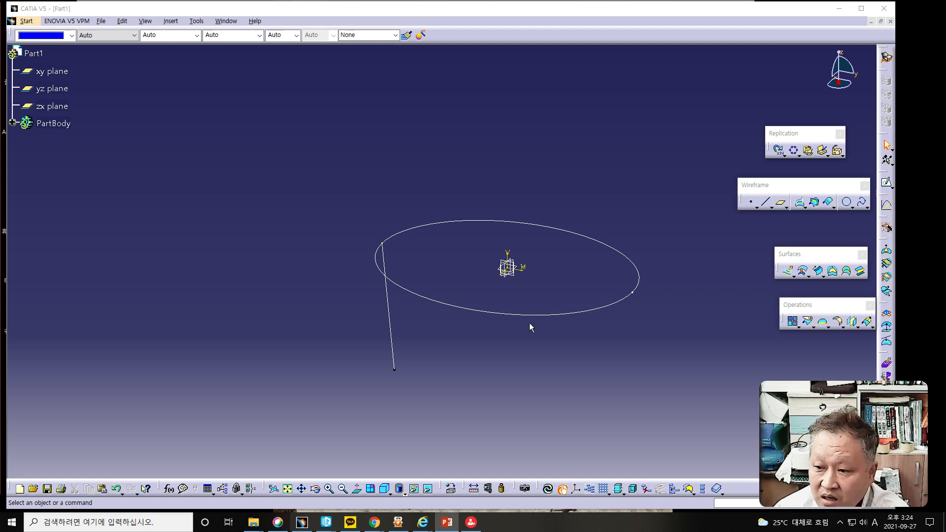
{"action": "left_click", "coordinate": [12, 122]}
{"action": "left_click", "coordinate": [53, 176]}
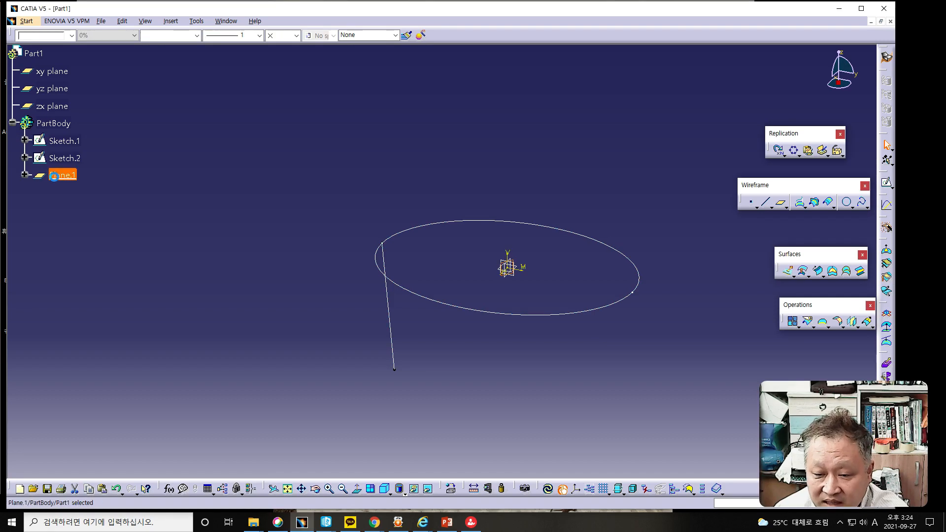
{"action": "left_click", "coordinate": [886, 182]}
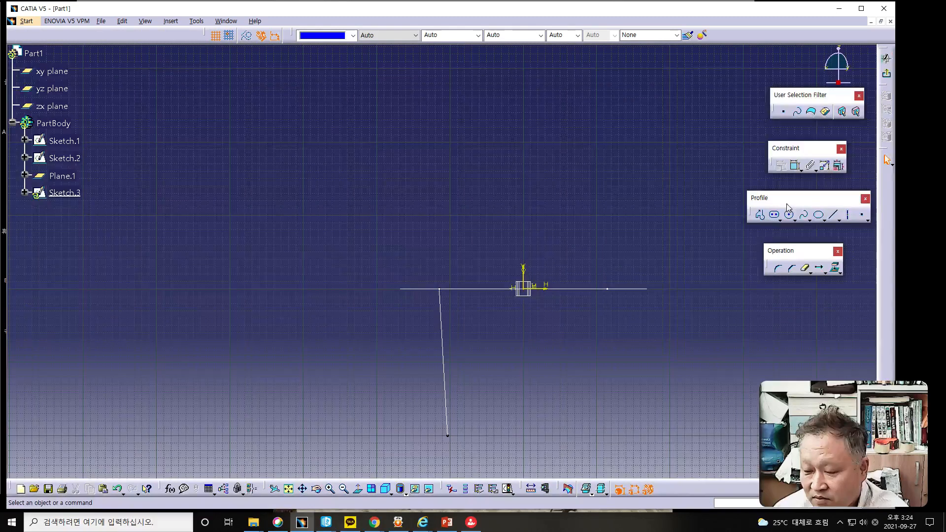
Step: Draw a slanted line about 200 mm long down from the horizontal axis, starting about 158 mm from the vertical axis, outside the existing profile line
{"action": "middle_click_drag", "start_coordinate": [594, 256], "coordinate": [480, 168]}
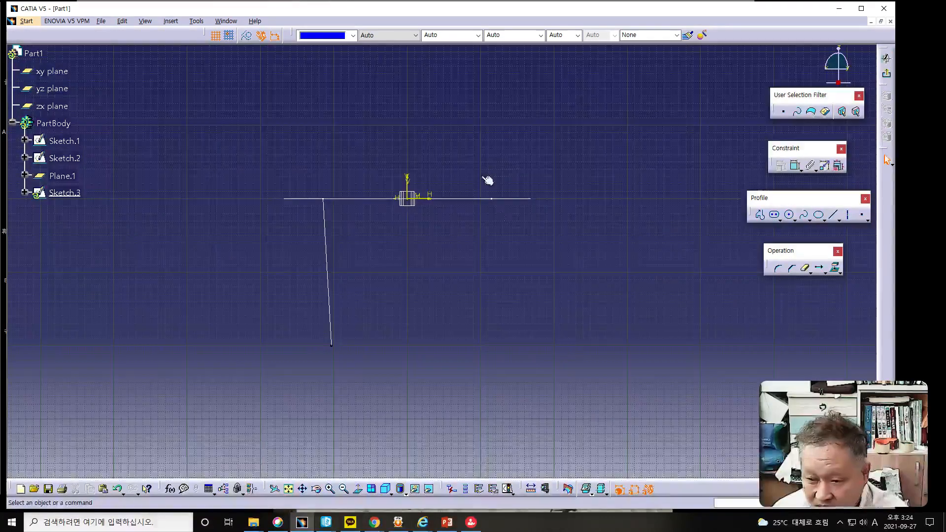
{"action": "middle_click_drag", "start_coordinate": [428, 290], "coordinate": [387, 256], "text": "ctrl"}
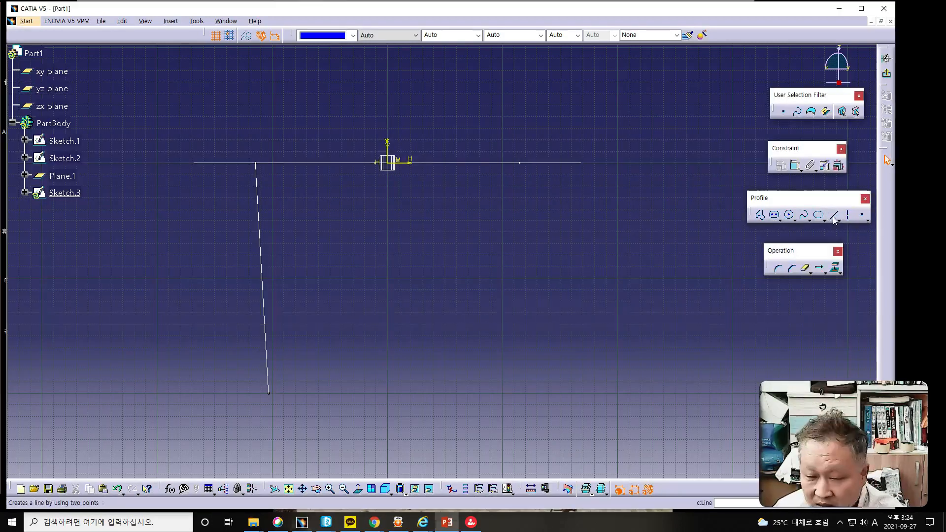
{"action": "left_click", "coordinate": [315, 195]}
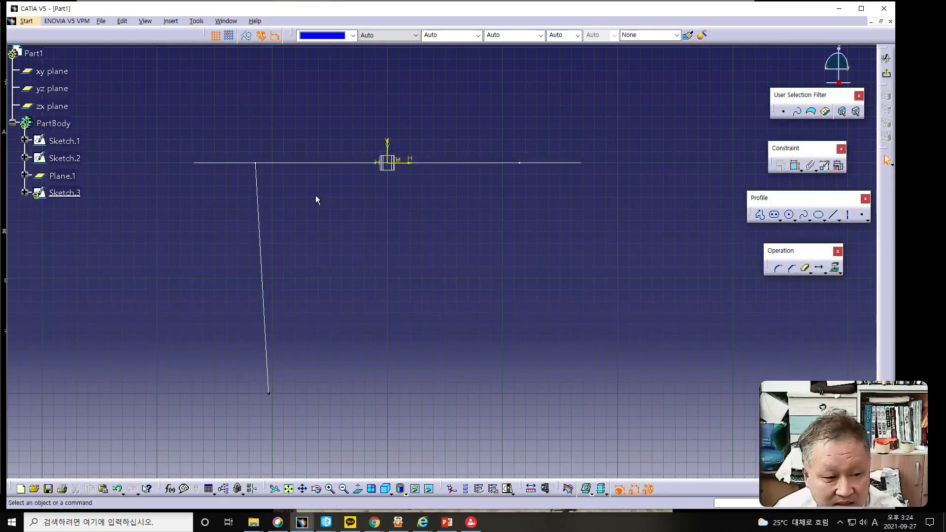
{"action": "left_click", "coordinate": [215, 163]}
{"action": "left_click", "coordinate": [832, 215]}
{"action": "left_click", "coordinate": [207, 163]}
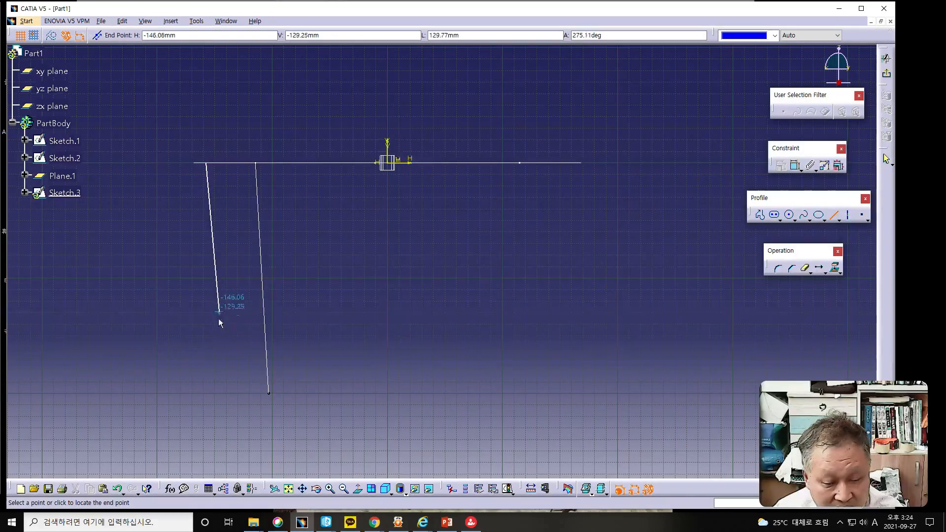
{"action": "left_click", "coordinate": [214, 393]}
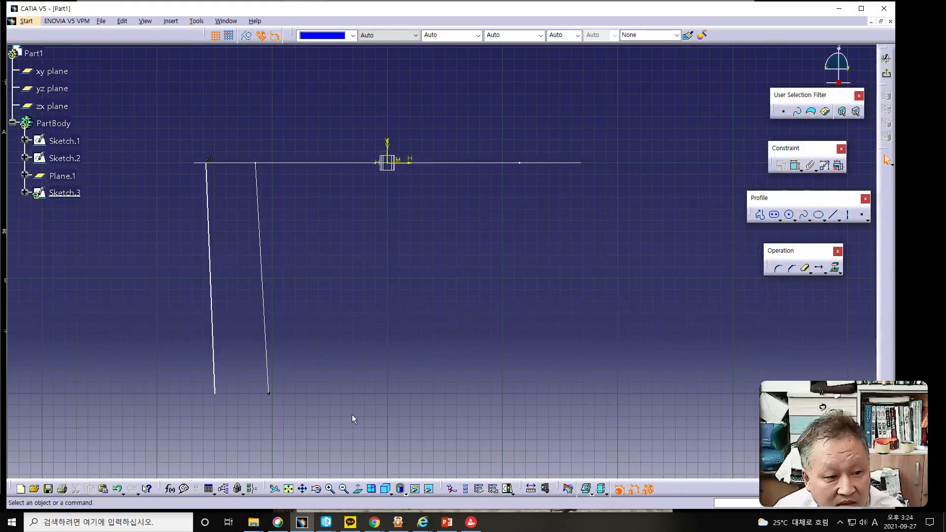
{"action": "left_click", "coordinate": [214, 393]}
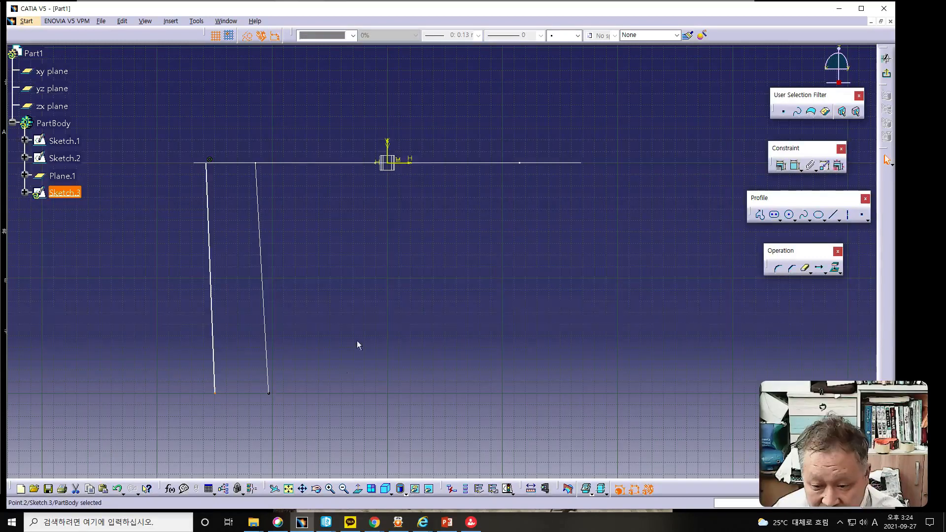
{"action": "left_click", "coordinate": [392, 154], "text": "ctrl"}
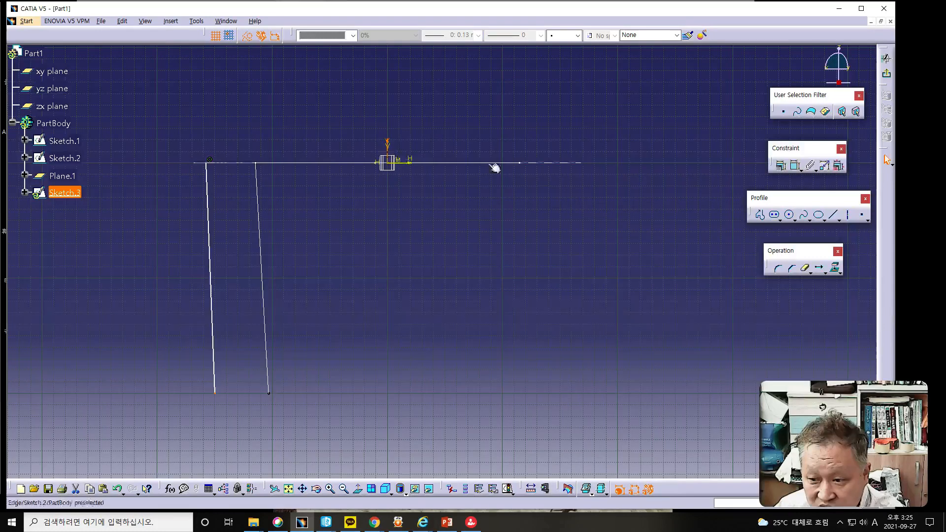
{"action": "left_click", "coordinate": [795, 165]}
{"action": "left_click", "coordinate": [388, 320]}
{"action": "double_click", "coordinate": [388, 320]}
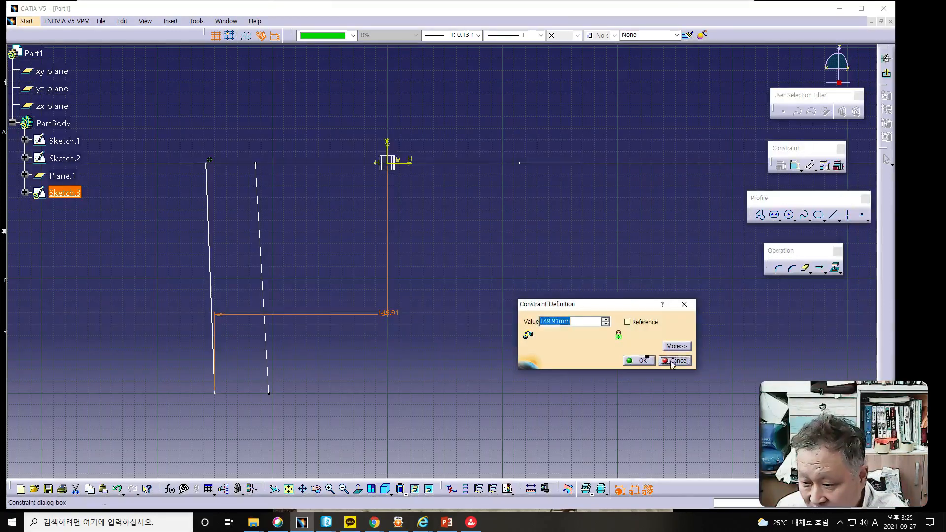
{"action": "left_click", "coordinate": [666, 360]}
{"action": "left_click", "coordinate": [389, 313]}
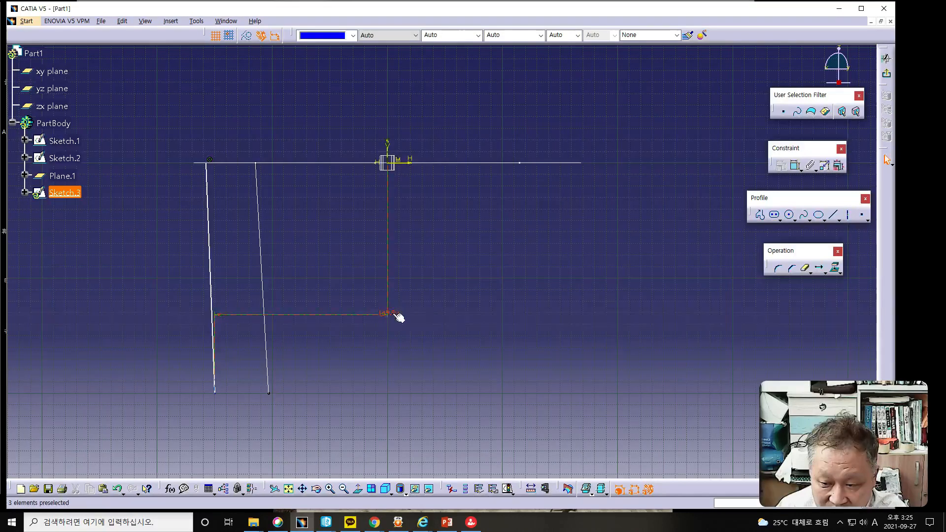
{"action": "key", "text": "Delete"}
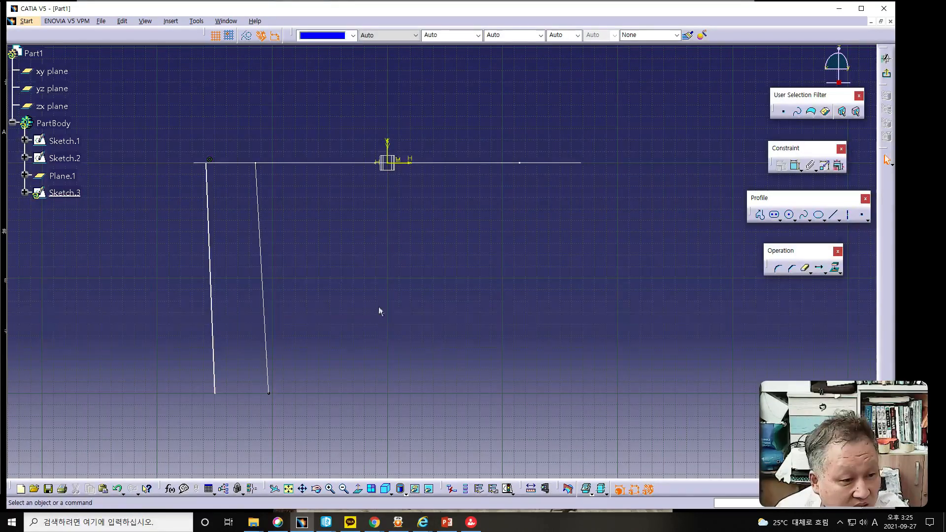
Step: Constrain the new line's upper endpoint to a distance of 162.5 mm from the vertical axis
{"action": "left_click", "coordinate": [206, 163]}
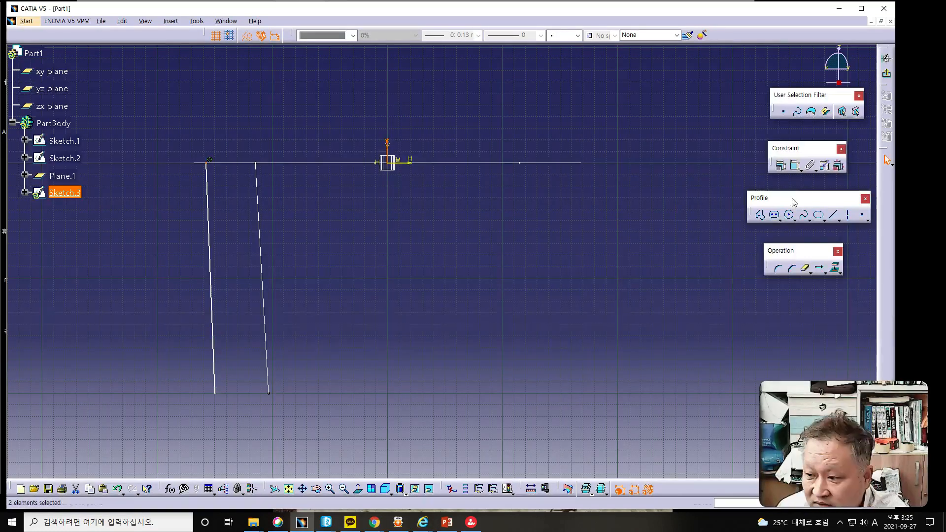
{"action": "left_click", "coordinate": [795, 165]}
{"action": "left_click", "coordinate": [339, 129]}
{"action": "double_click", "coordinate": [340, 131]}
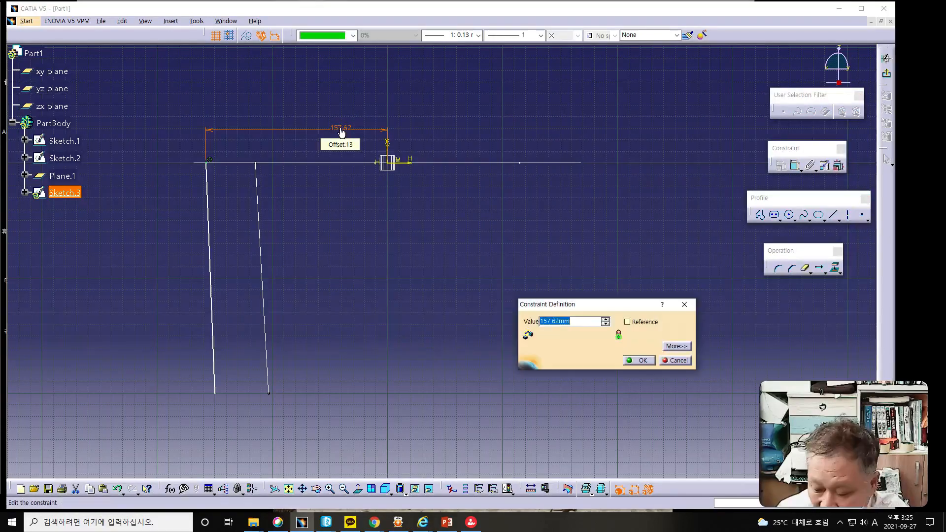
{"action": "type", "text": "162.5"}
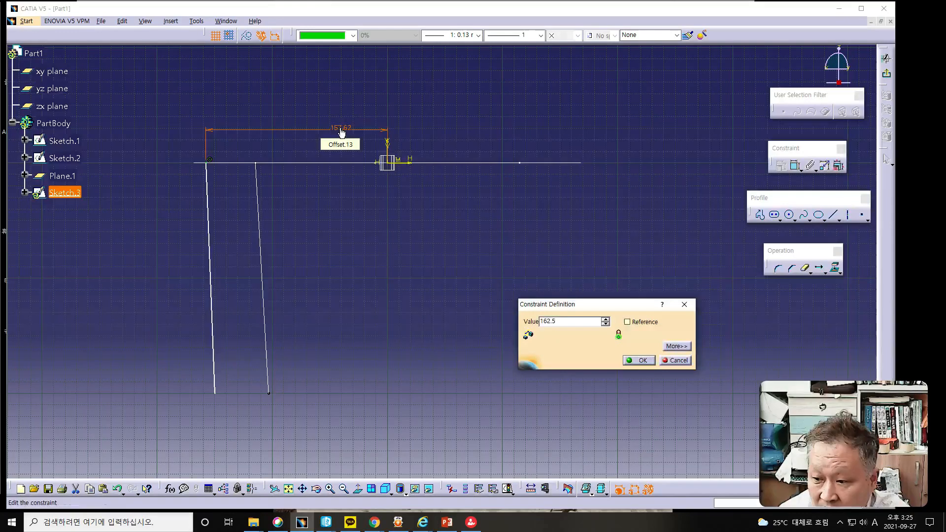
{"action": "key", "text": "Return"}
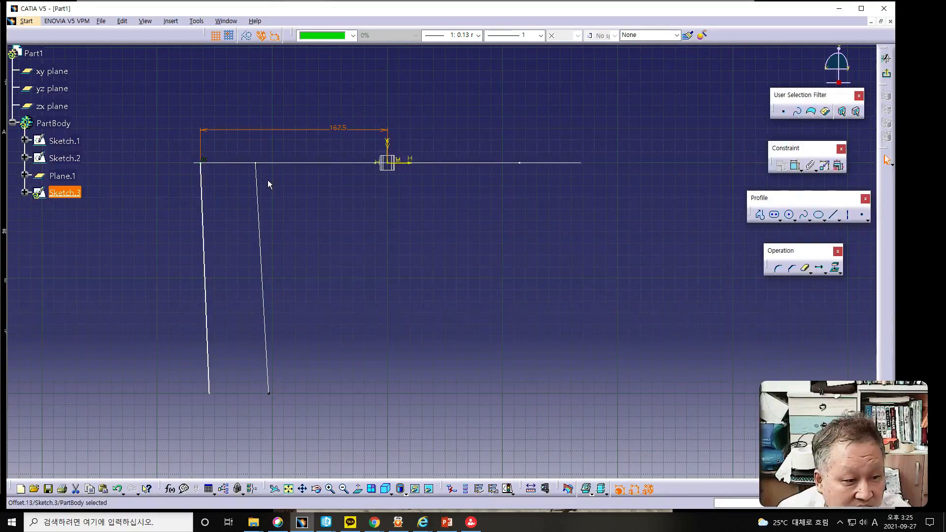
Step: Add a horizontal dimension between the upper and lower endpoints of the new slanted line
{"action": "left_click", "coordinate": [201, 163]}
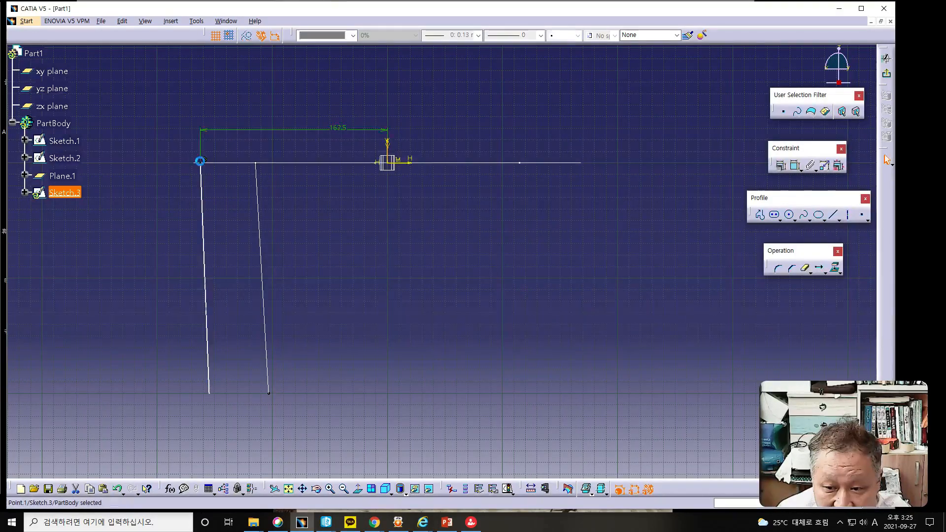
{"action": "left_click", "coordinate": [210, 393], "text": "ctrl"}
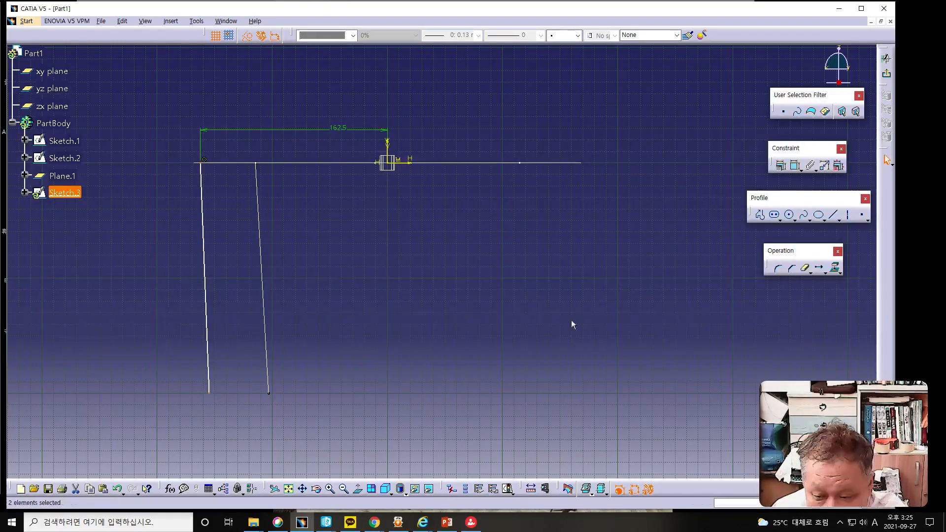
{"action": "left_click", "coordinate": [795, 167]}
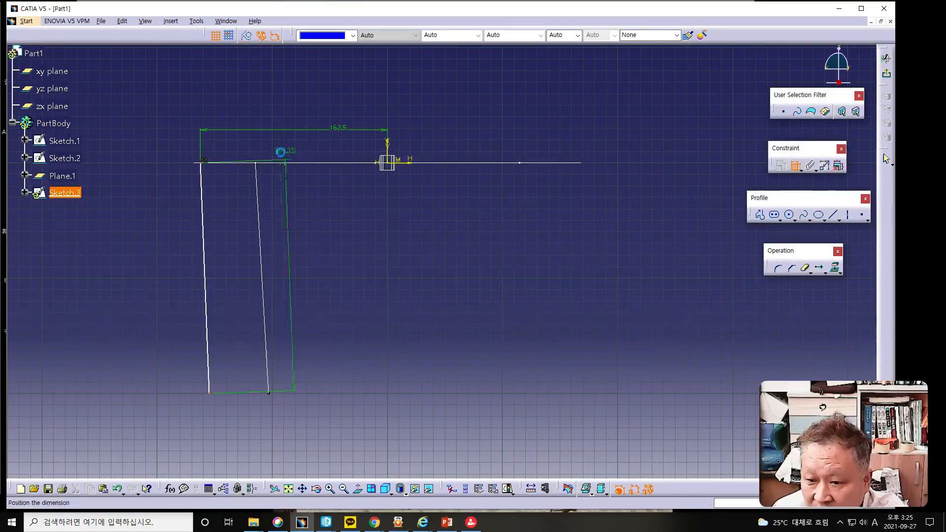
{"action": "right_click", "coordinate": [243, 143]}
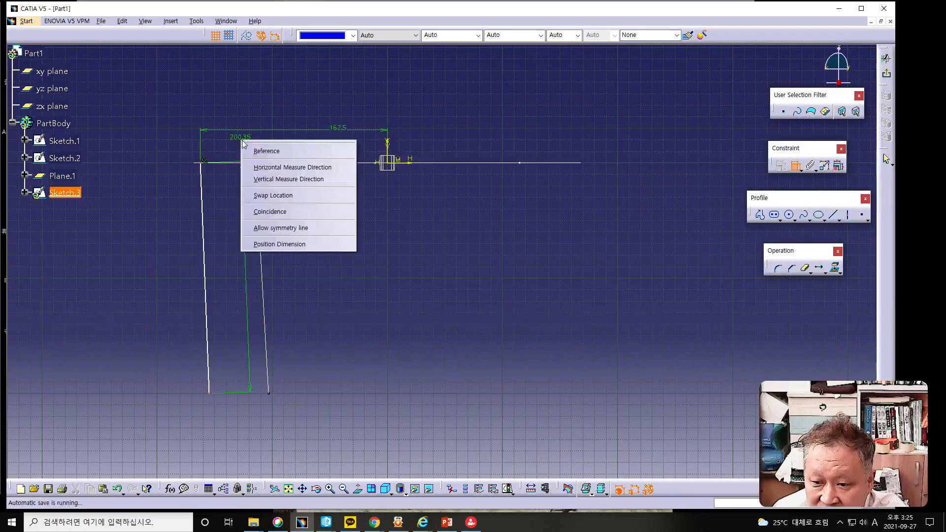
{"action": "left_click", "coordinate": [264, 168]}
{"action": "left_click", "coordinate": [260, 101]}
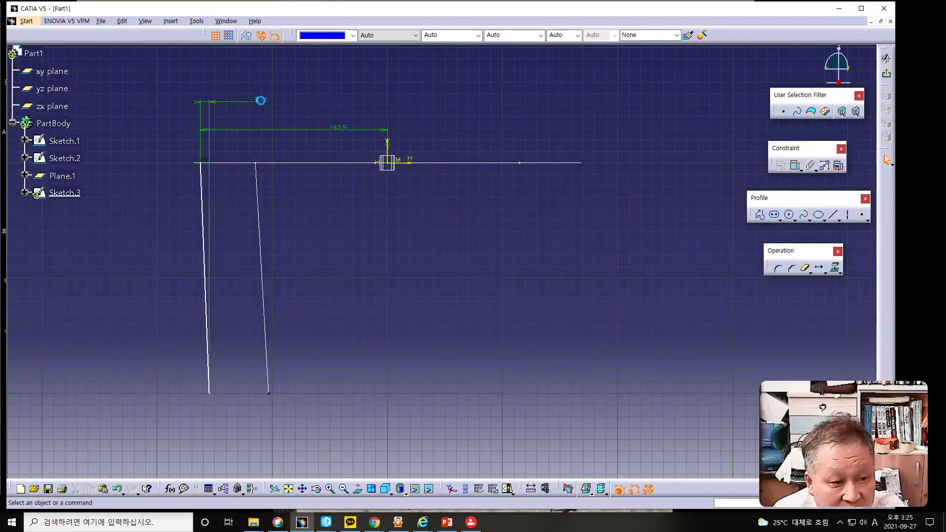
Step: Set the horizontal dimension between the slanted line's upper and lower endpoints to 5 mm
{"action": "double_click", "coordinate": [260, 102]}
{"action": "type", "text": "5"}
{"action": "key", "text": "Return"}
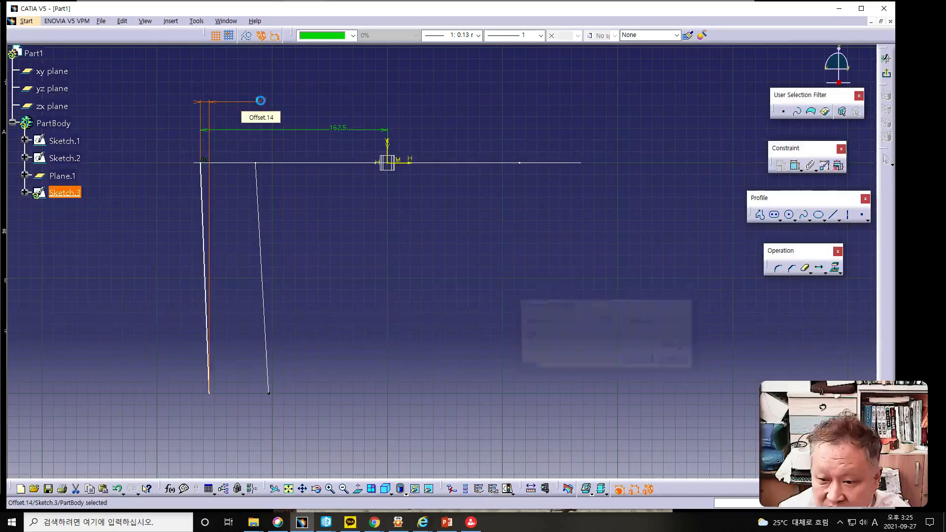
{"action": "left_click", "coordinate": [134, 270]}
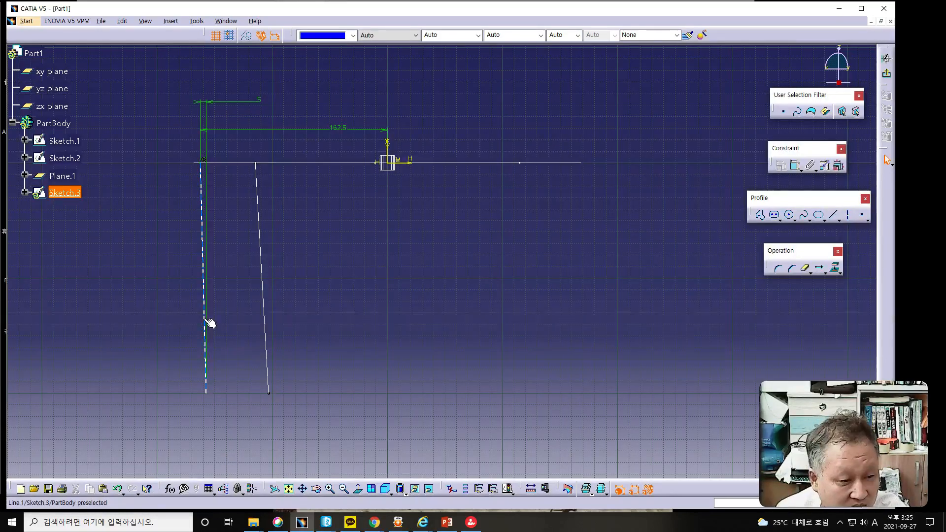
Step: Constrain the slanted line's lower endpoint to a distance of 200 mm from the horizontal axis
{"action": "left_click", "coordinate": [201, 290]}
{"action": "mouse_move", "coordinate": [186, 288]}
{"action": "left_mouse_down"}
{"action": "mouse_move", "coordinate": [242, 292]}
{"action": "mouse_move", "coordinate": [234, 253]}
{"action": "mouse_move", "coordinate": [222, 371]}
{"action": "mouse_move", "coordinate": [226, 282]}
{"action": "left_mouse_up"}
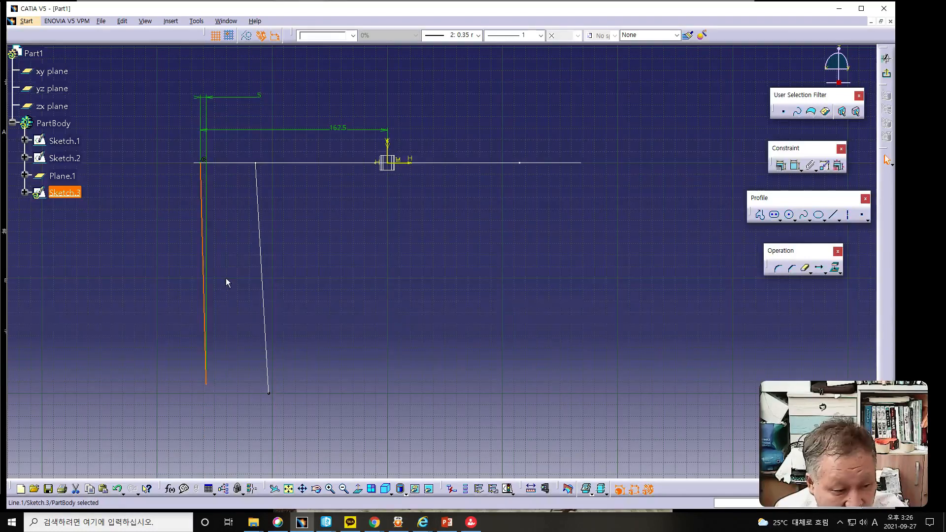
{"action": "left_click", "coordinate": [206, 385]}
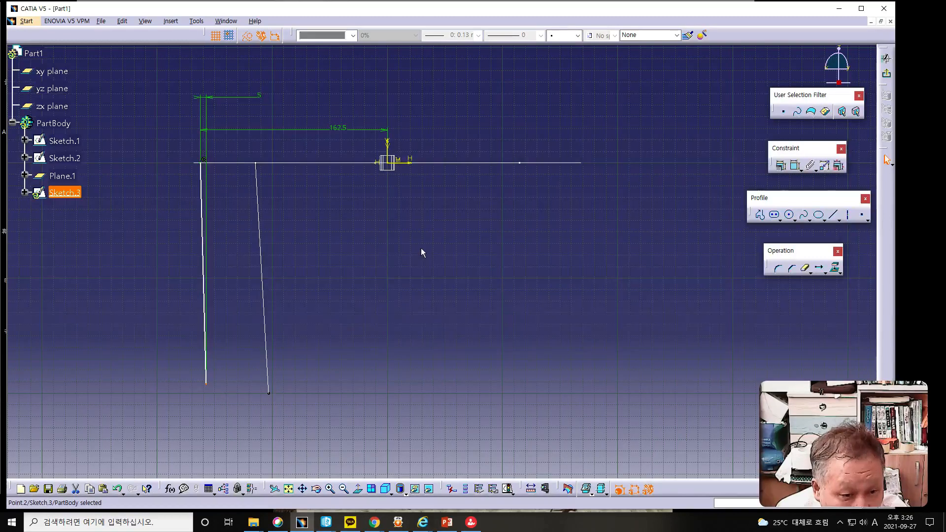
{"action": "left_click", "coordinate": [411, 163], "text": "ctrl"}
{"action": "left_click", "coordinate": [794, 166]}
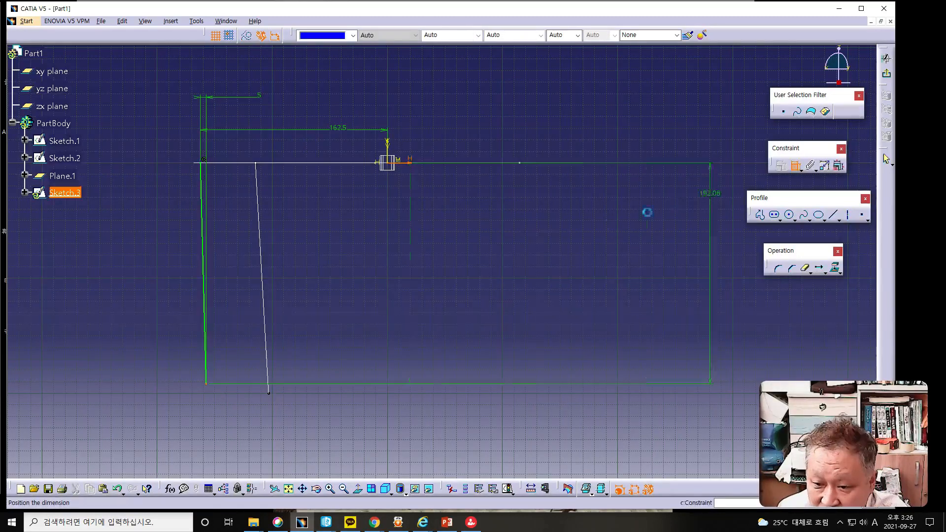
{"action": "left_click", "coordinate": [475, 259]}
{"action": "double_click", "coordinate": [475, 256]}
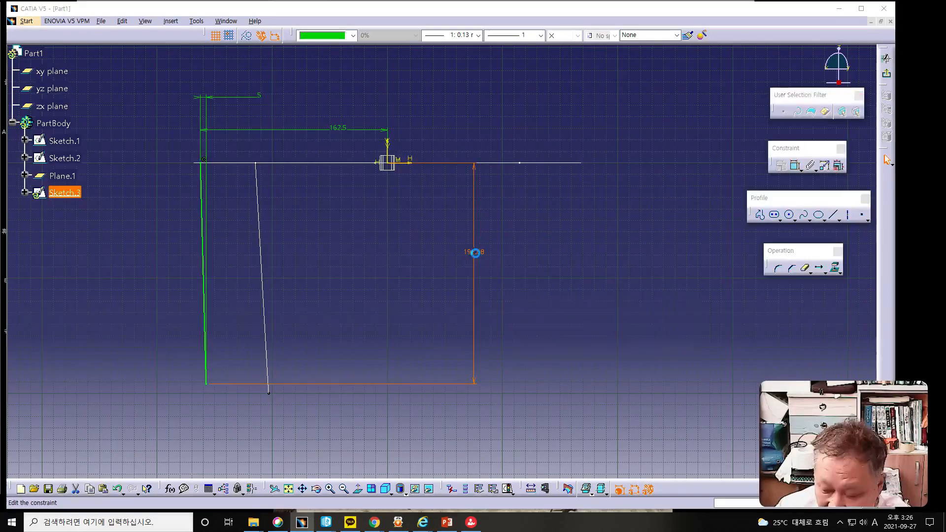
{"action": "key", "text": "Return"}
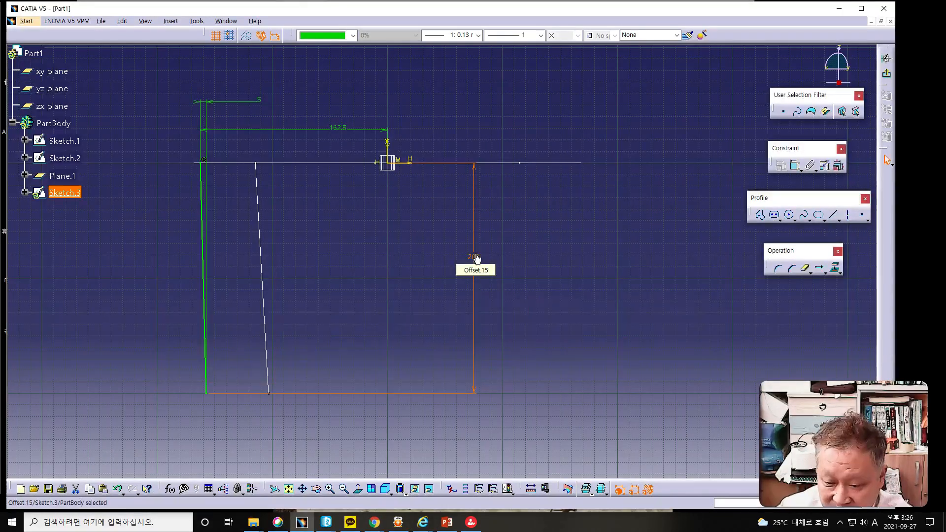
{"action": "left_click", "coordinate": [559, 341]}
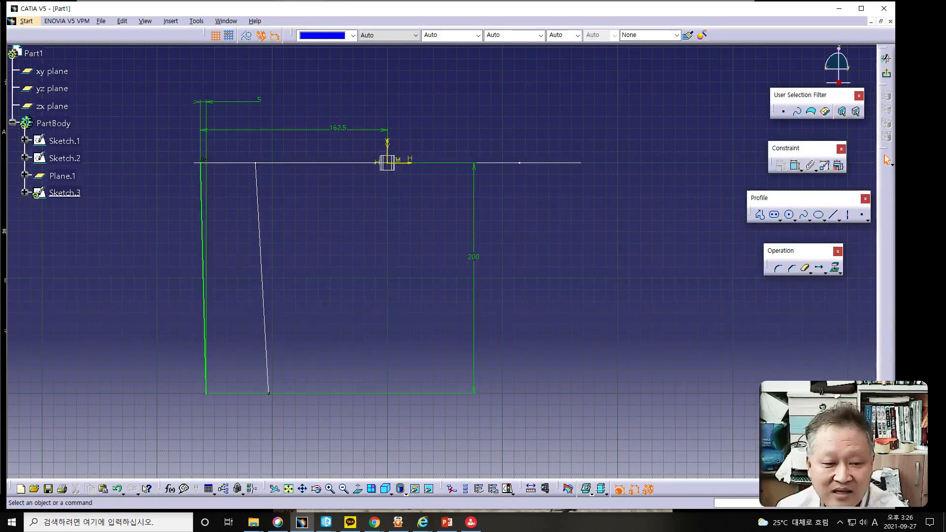
Step: Check the reference slides in PowerPoint and exit the finished sketch on the 55-degree plane
{"action": "left_click", "coordinate": [447, 522]}
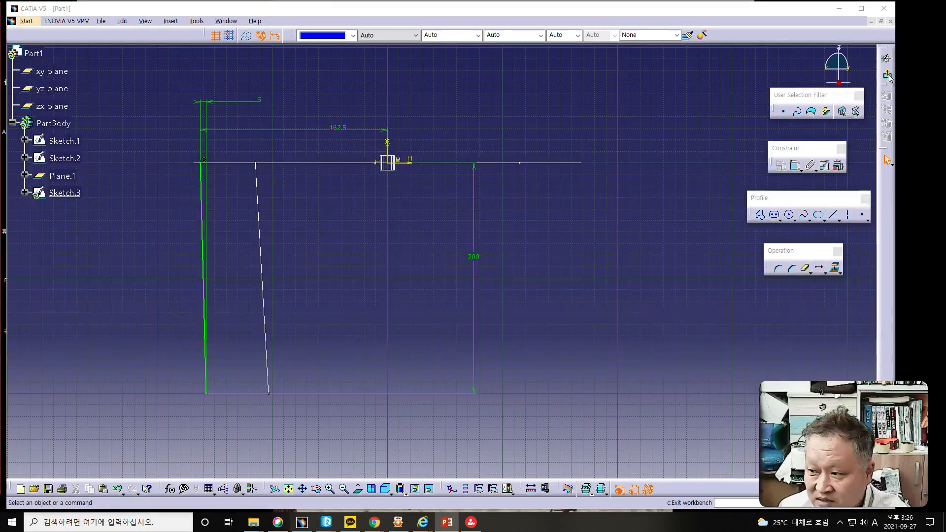
{"action": "left_click", "coordinate": [886, 58]}
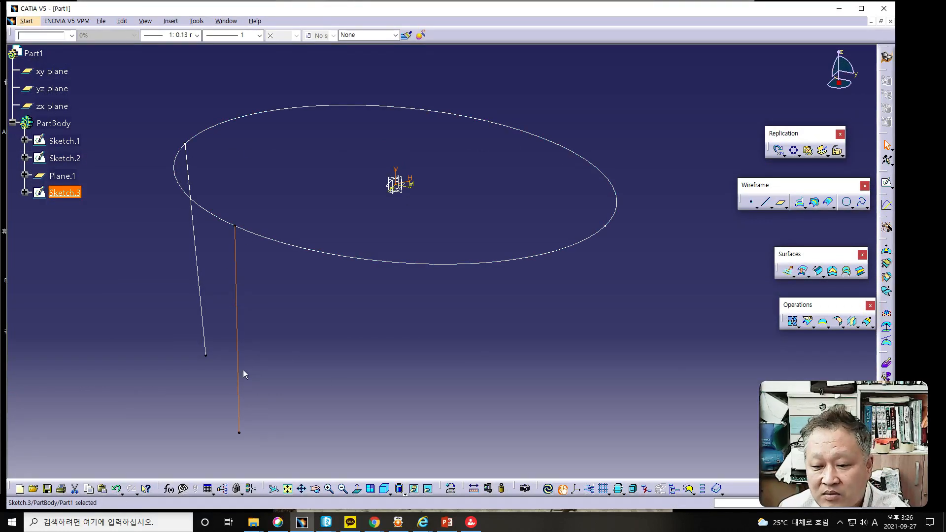
{"action": "left_click", "coordinate": [342, 382]}
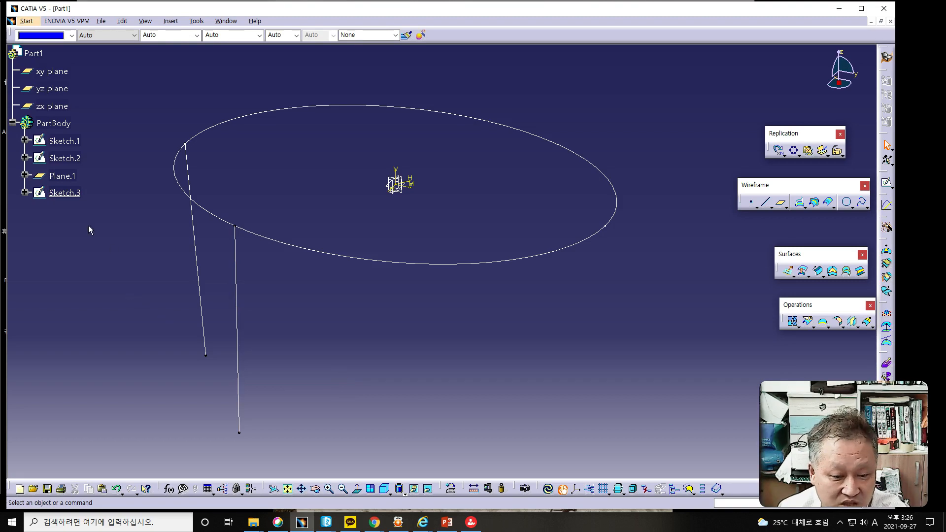
Step: Open a sketch on the zx plane and draw a slanted line outside the existing profile, ending about 51 mm above the horizontal axis
{"action": "left_click", "coordinate": [51, 108]}
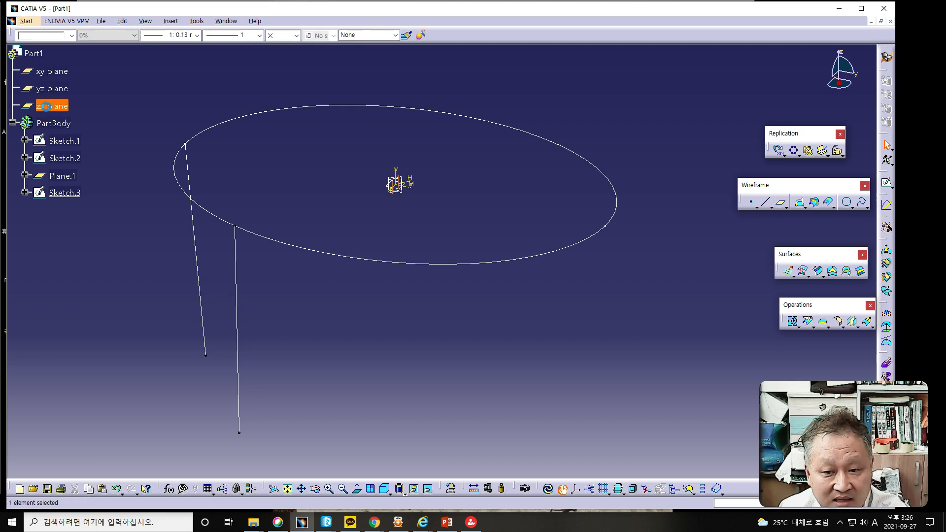
{"action": "left_click", "coordinate": [886, 182]}
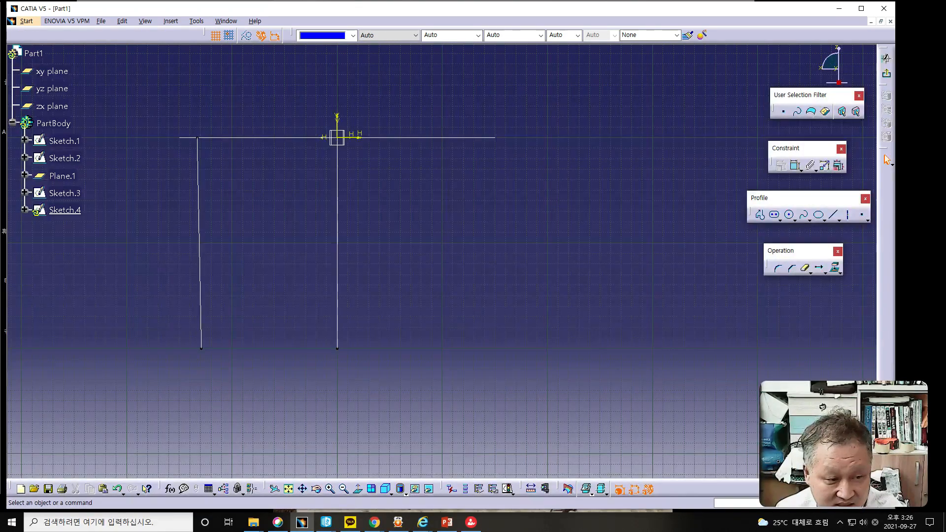
{"action": "left_click", "coordinate": [833, 215]}
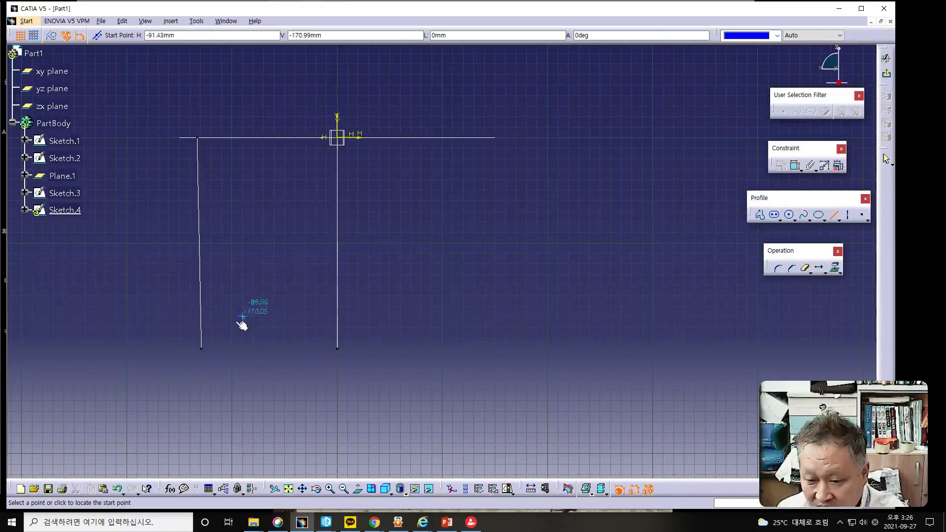
{"action": "left_click", "coordinate": [169, 350]}
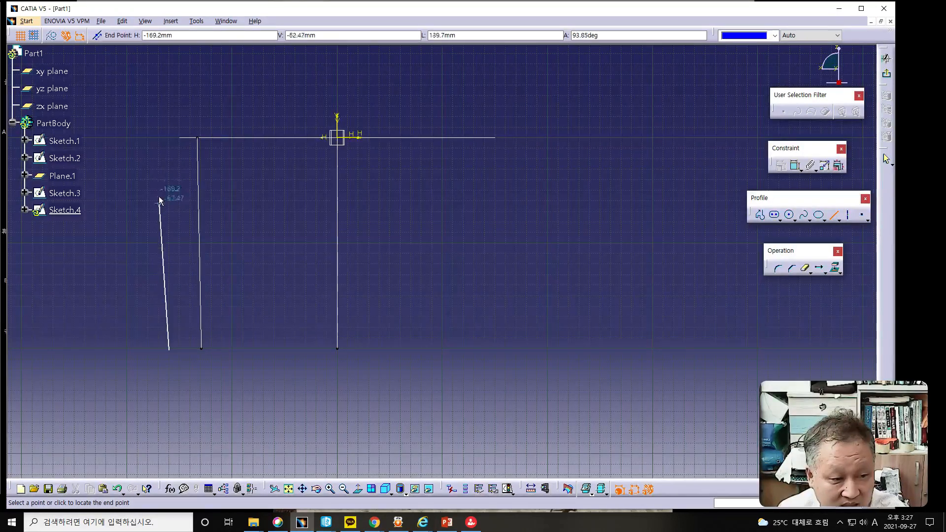
{"action": "left_click", "coordinate": [162, 85]}
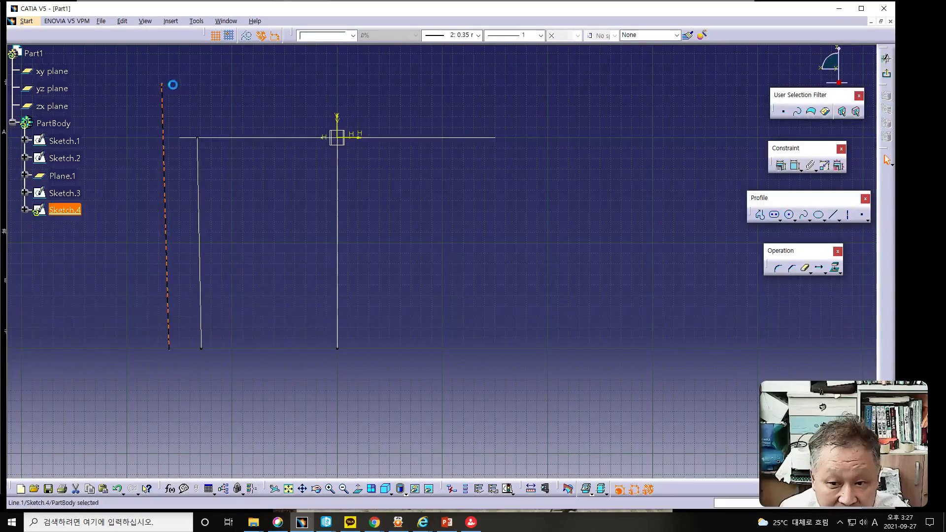
{"action": "left_click", "coordinate": [172, 84]}
Step: Constrain the new line's upper endpoint to a distance of 50 mm above the horizontal axis
{"action": "left_click", "coordinate": [163, 85]}
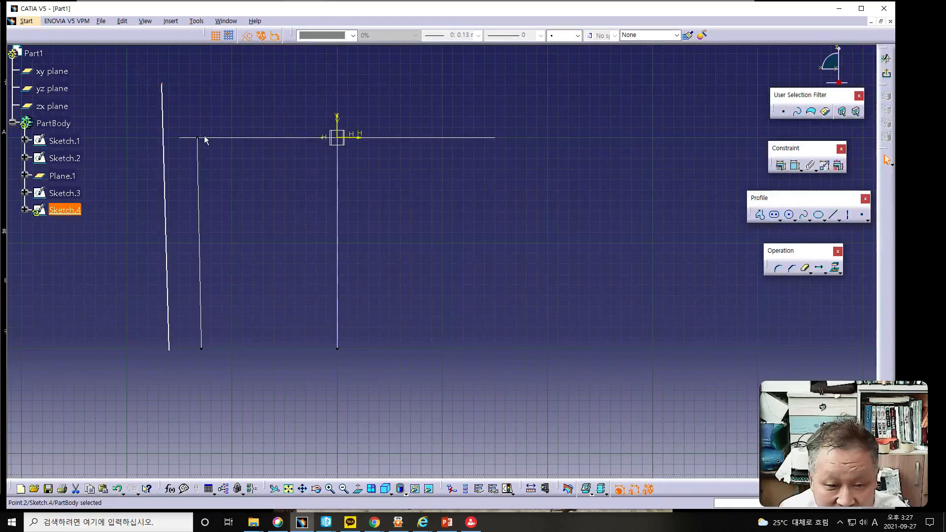
{"action": "left_click", "coordinate": [353, 138], "text": "ctrl"}
{"action": "left_click", "coordinate": [797, 169]}
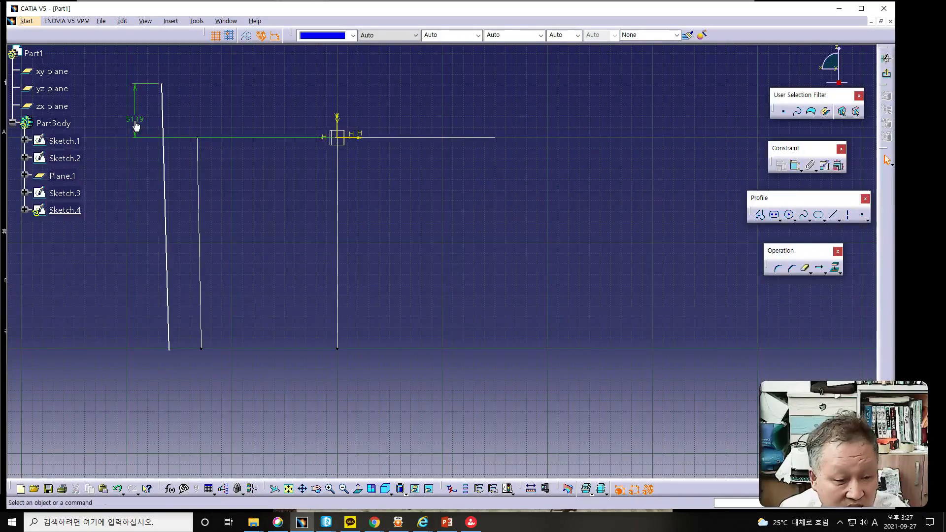
{"action": "left_click", "coordinate": [136, 125]}
{"action": "double_click", "coordinate": [137, 120]}
{"action": "type", "text": "50"}
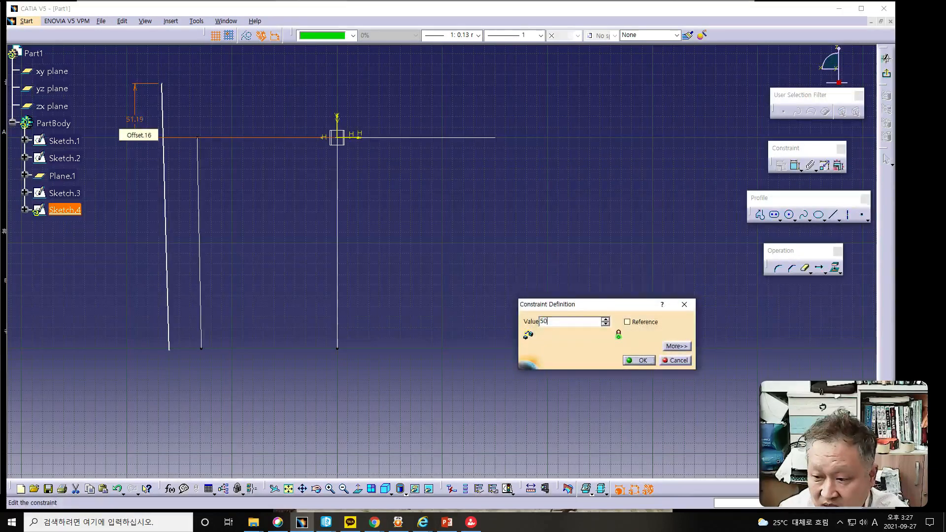
{"action": "key", "text": "Return"}
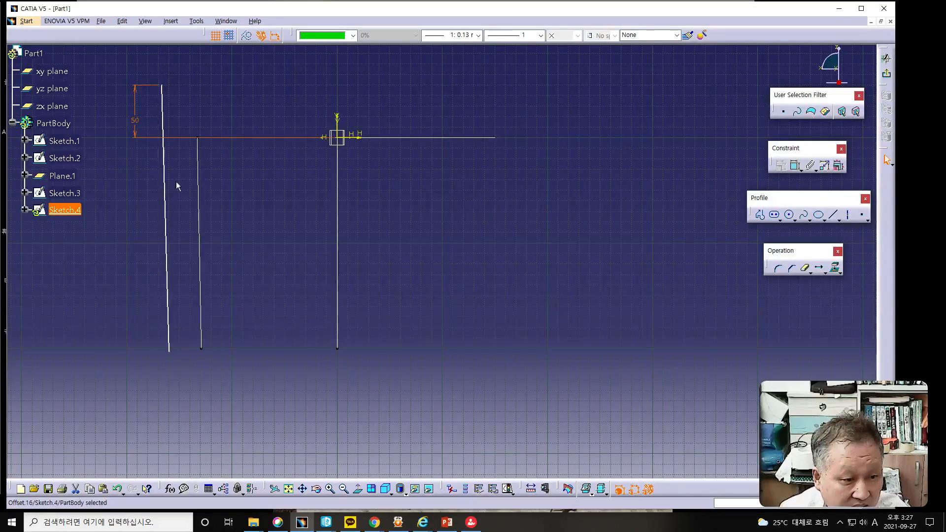
Step: Constrain the line's upper endpoint to a distance of 150 mm from the vertical axis
{"action": "left_click", "coordinate": [167, 89]}
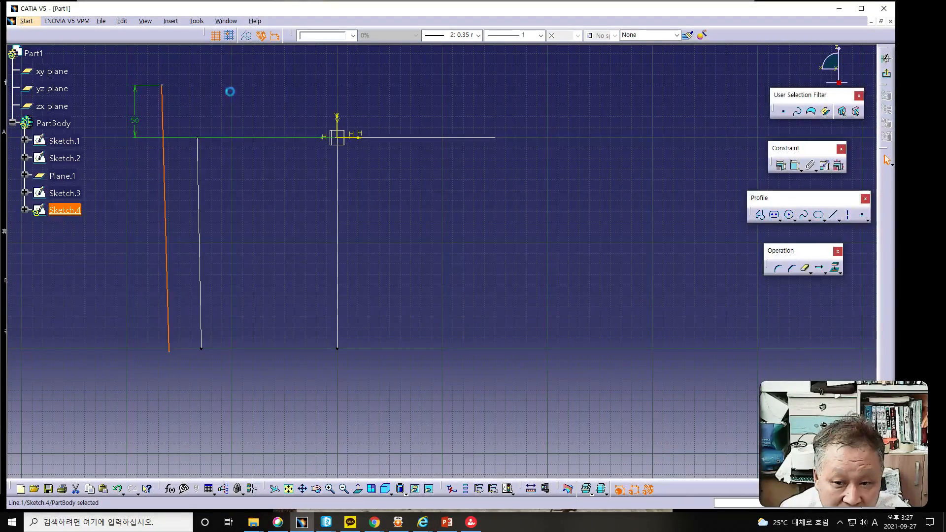
{"action": "left_click", "coordinate": [162, 85]}
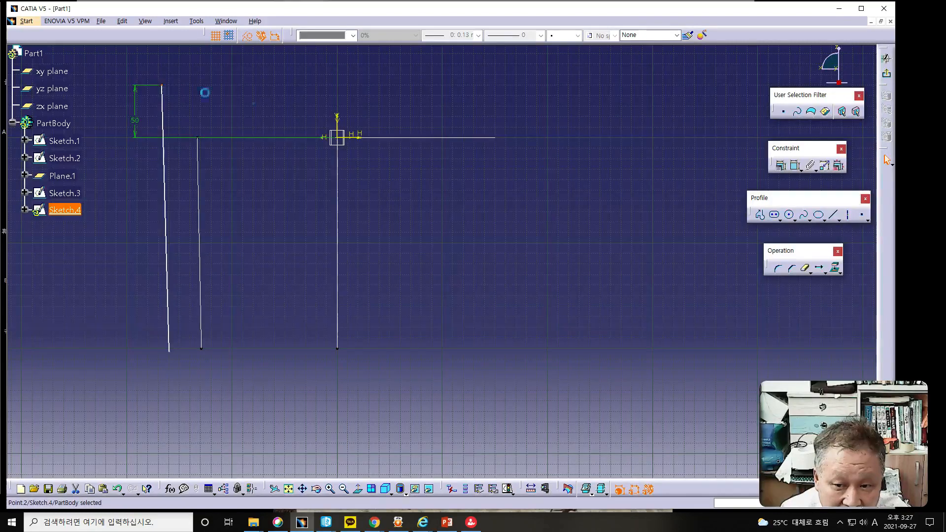
{"action": "left_click", "coordinate": [340, 123], "text": "ctrl"}
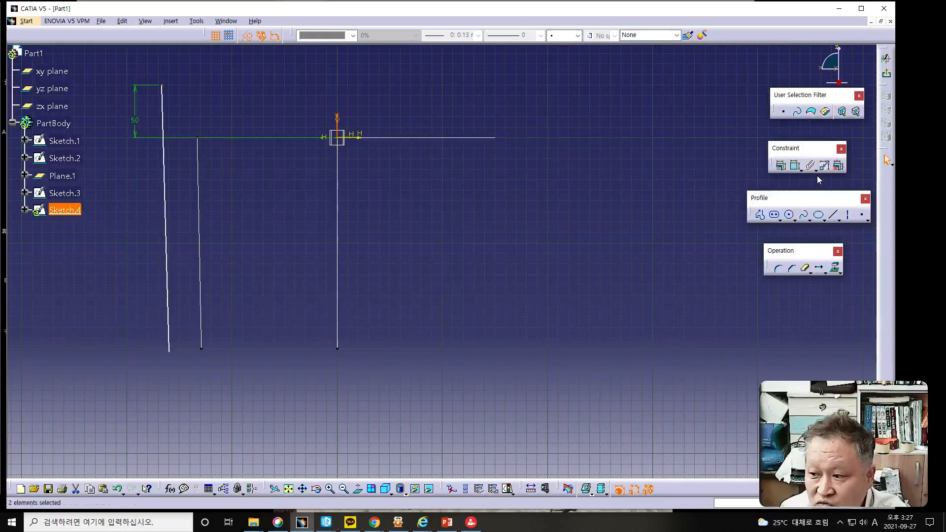
{"action": "left_click", "coordinate": [795, 165]}
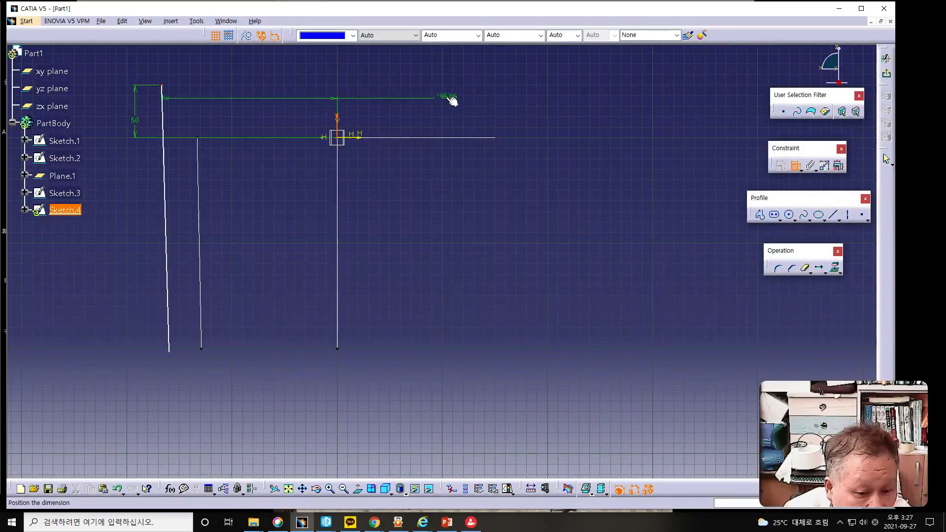
{"action": "left_click", "coordinate": [388, 75]}
{"action": "double_click", "coordinate": [386, 74]}
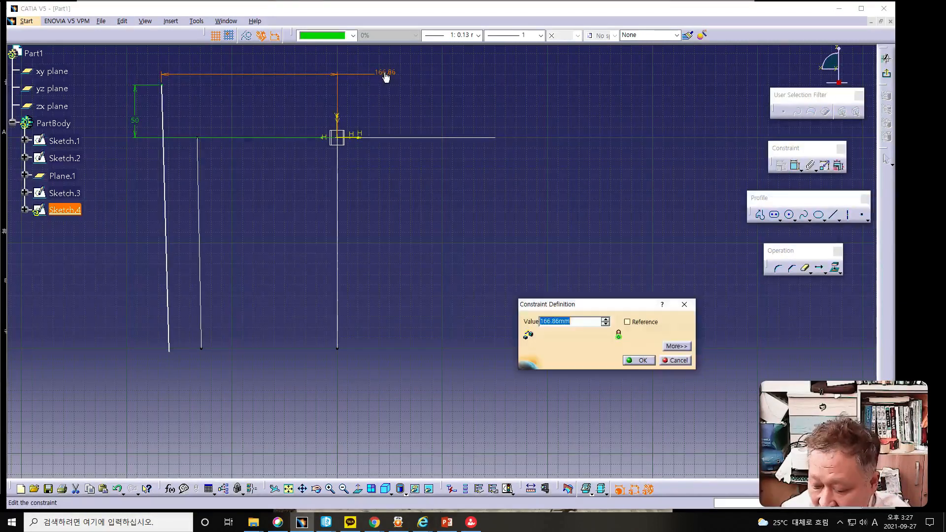
{"action": "type", "text": "150"}
{"action": "key", "text": "Return"}
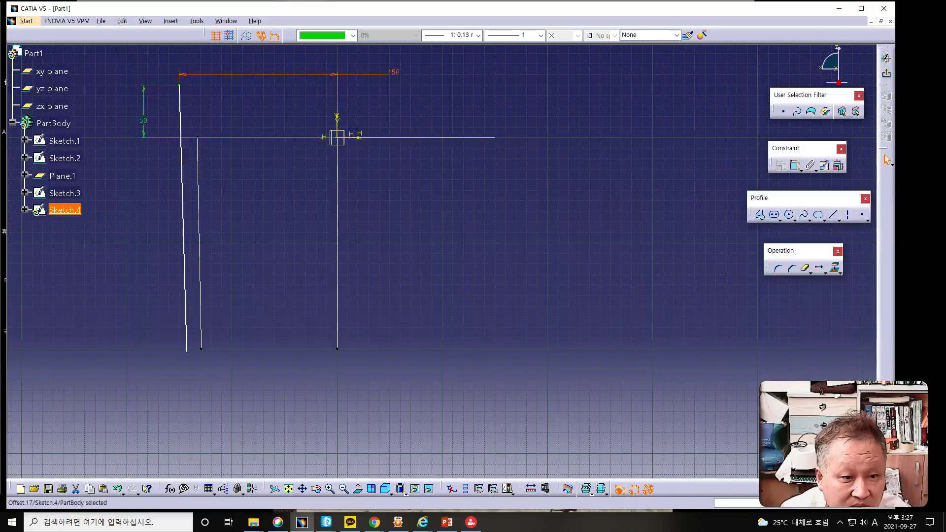
Step: Check the zx-plane drawing in PowerPoint and constrain the line's lower endpoint to a distance of 145 mm from the vertical axis
{"action": "left_click_drag", "start_coordinate": [0, 84], "coordinate": [576, 52]}
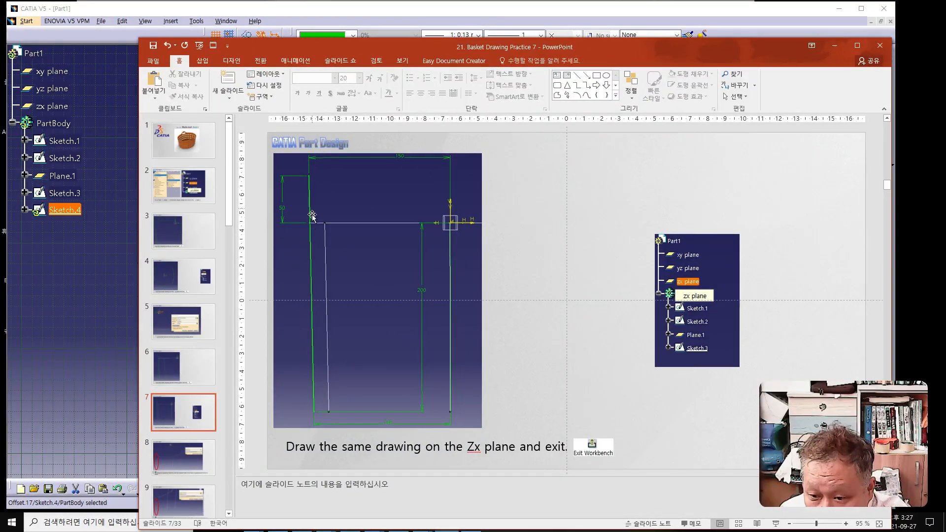
{"action": "left_click", "coordinate": [493, 19]}
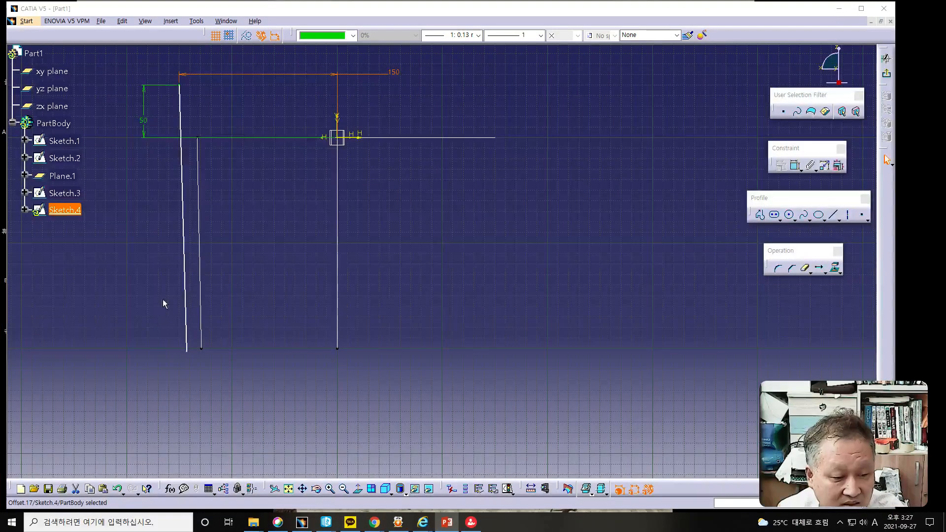
{"action": "left_click", "coordinate": [190, 355]}
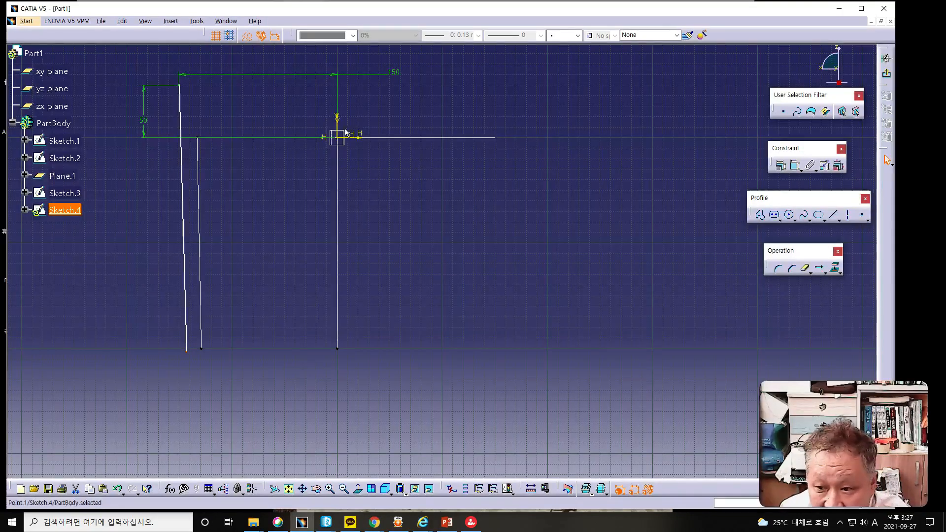
{"action": "left_click", "coordinate": [346, 132], "text": "ctrl"}
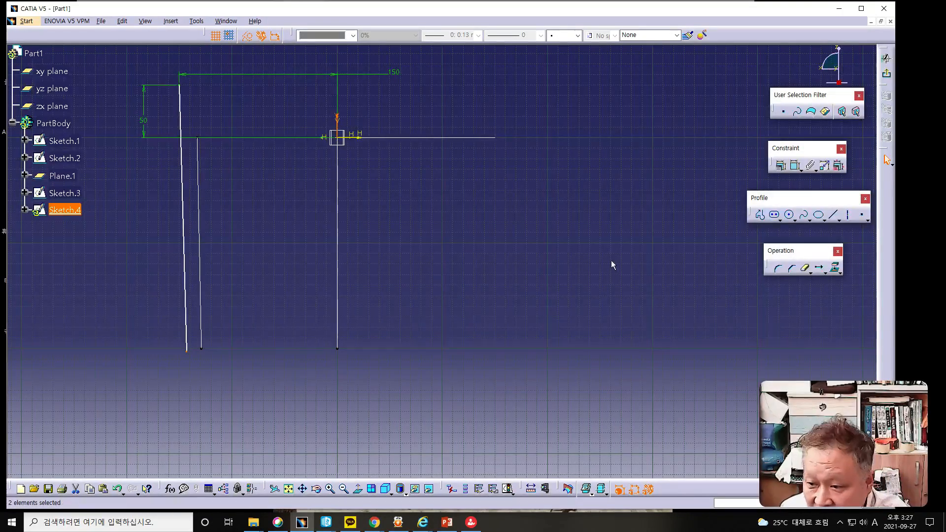
{"action": "left_click", "coordinate": [794, 165]}
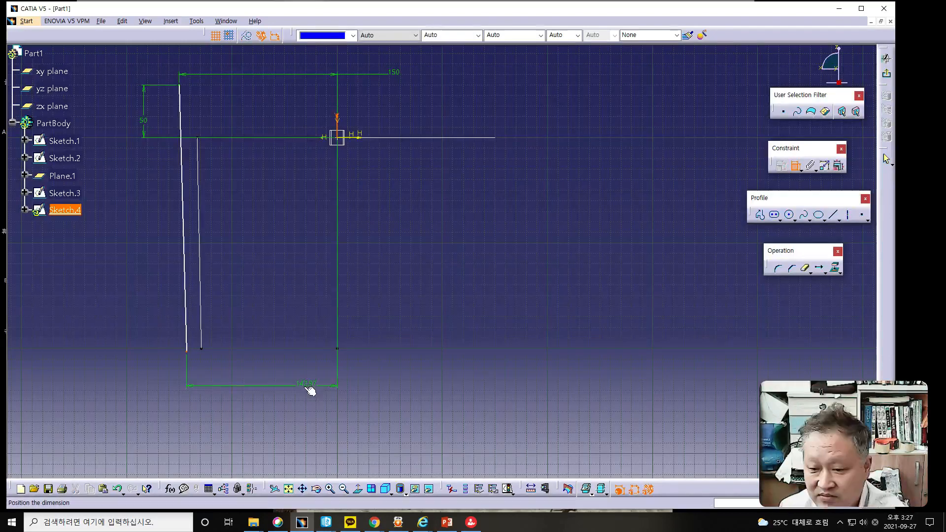
{"action": "left_click", "coordinate": [389, 355]}
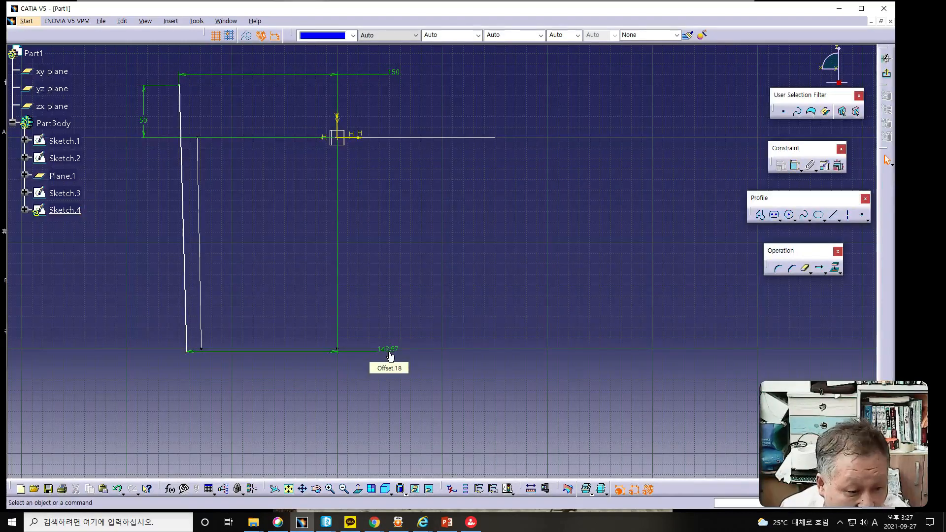
{"action": "type", "text": "45"}
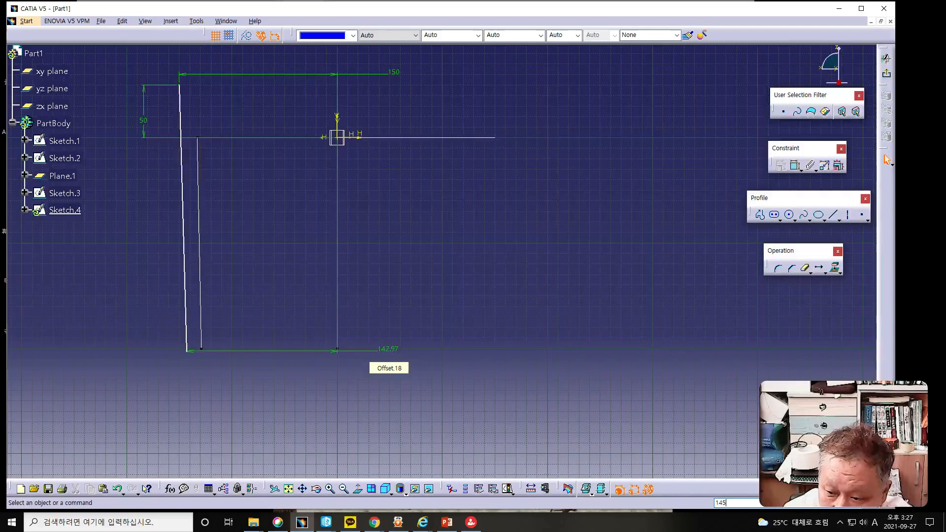
{"action": "double_click", "coordinate": [389, 352]}
{"action": "type", "text": "145"}
{"action": "key", "text": "Return"}
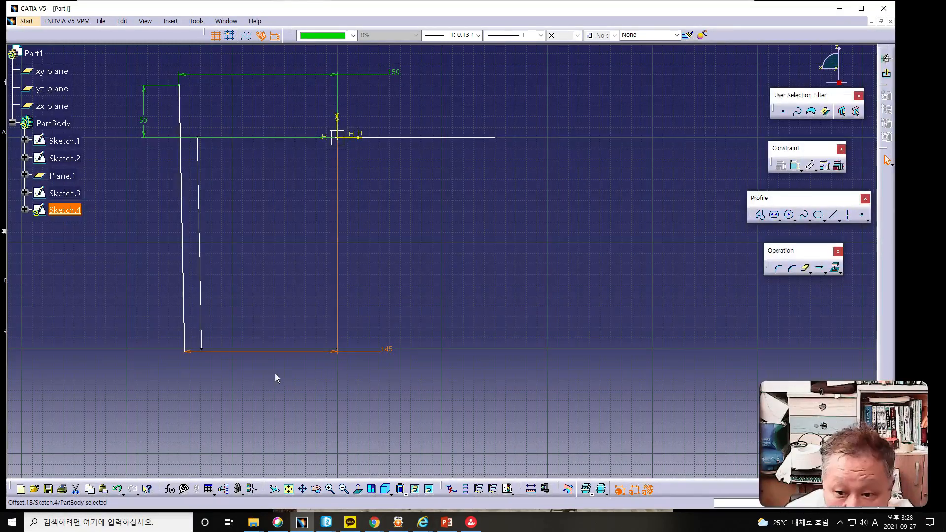
Step: Constrain the slanted line's lower endpoint to a distance of 200 mm from the horizontal axis and exit the sketch
{"action": "left_click", "coordinate": [185, 351]}
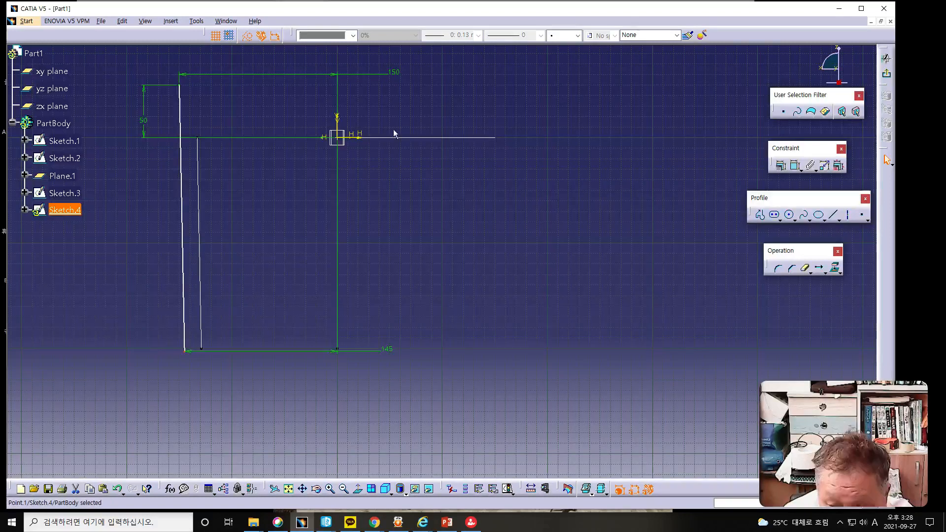
{"action": "left_click", "coordinate": [339, 138], "text": "ctrl"}
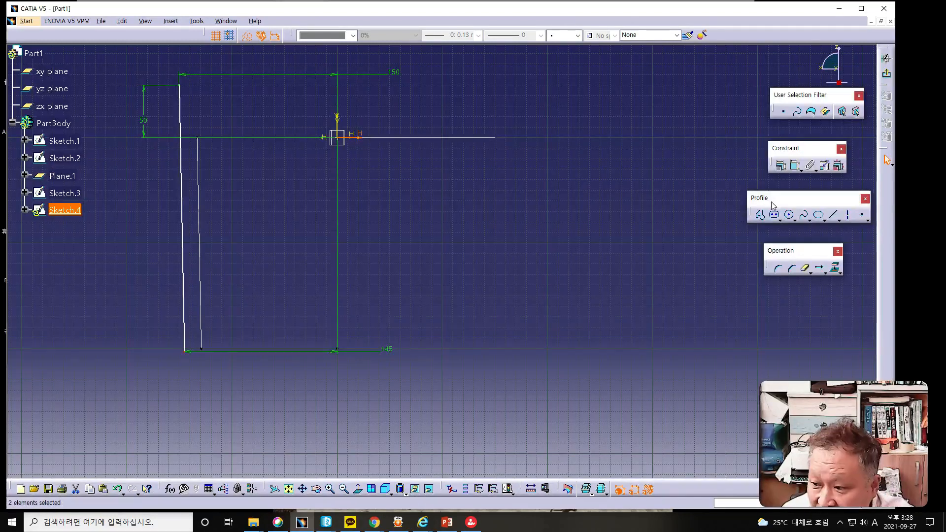
{"action": "left_click", "coordinate": [795, 165]}
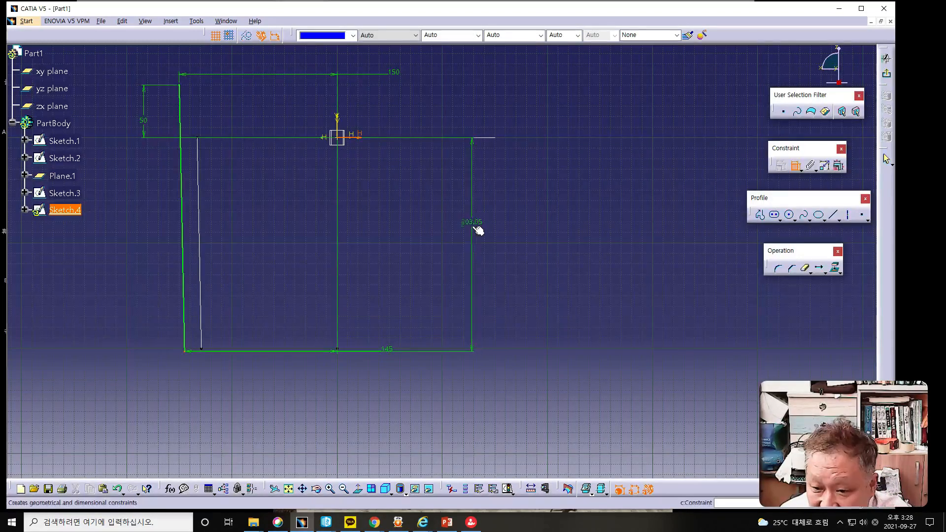
{"action": "left_click", "coordinate": [480, 228]}
{"action": "double_click", "coordinate": [478, 225]}
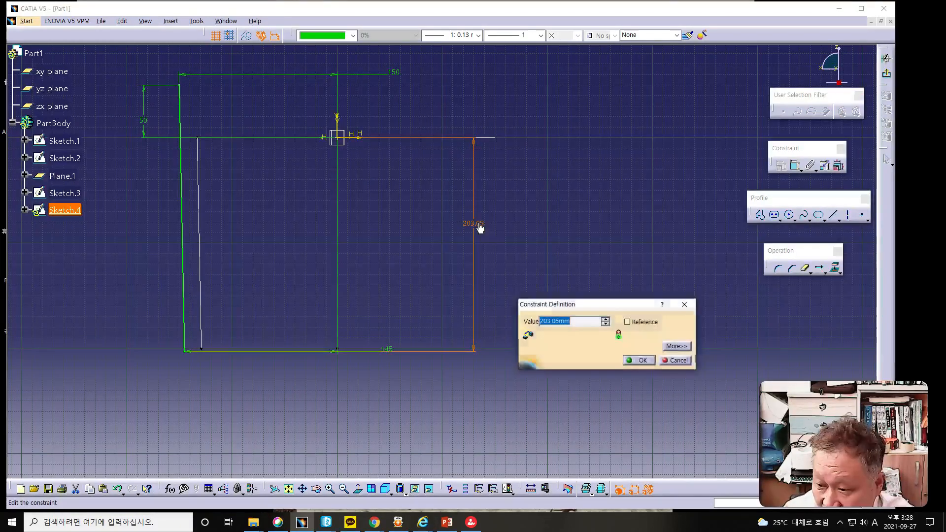
{"action": "type", "text": "200"}
{"action": "key", "text": "Return"}
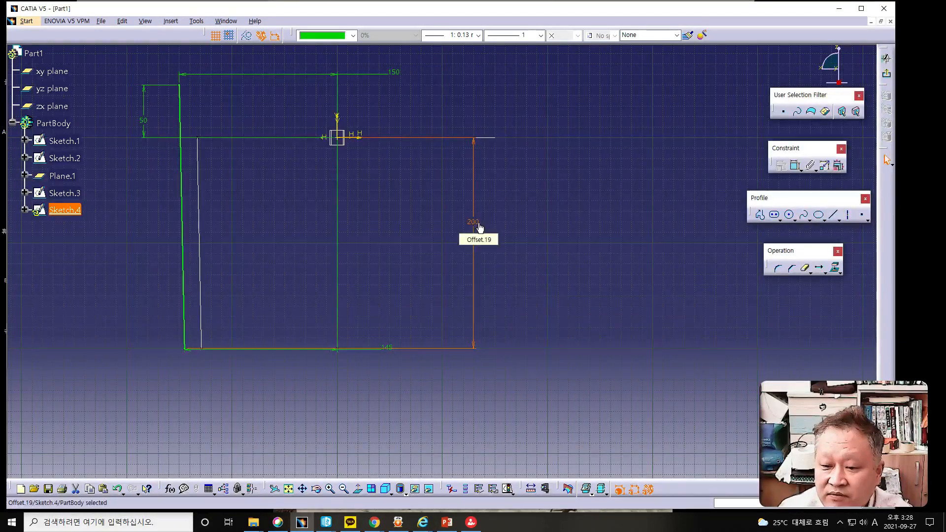
{"action": "left_click", "coordinate": [619, 333]}
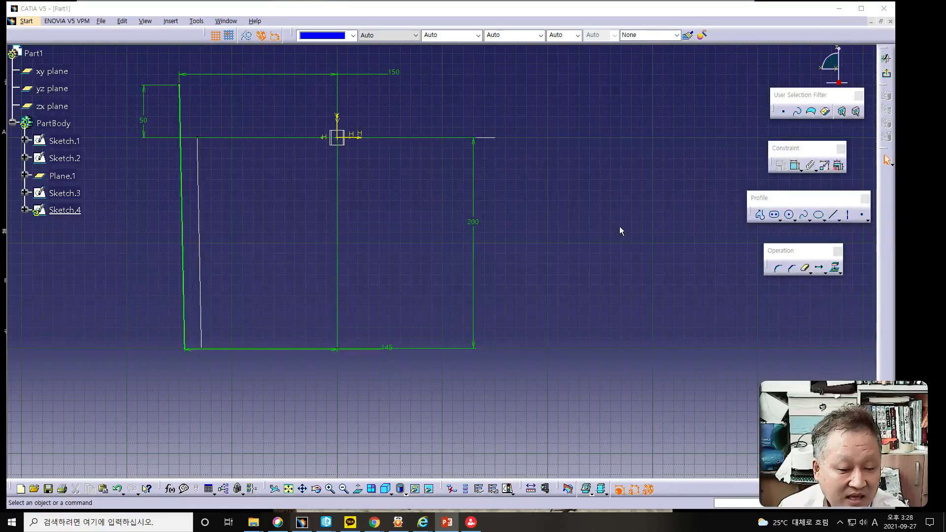
{"action": "left_click", "coordinate": [886, 73]}
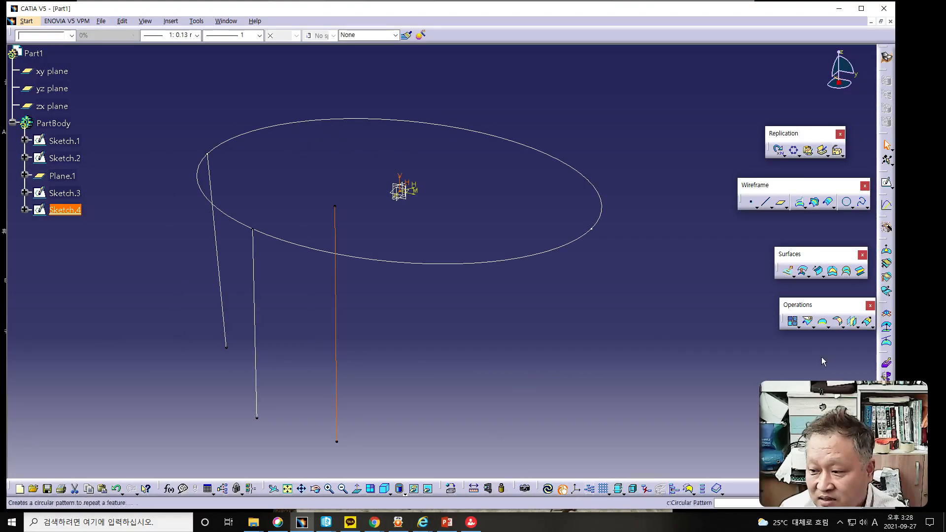
{"action": "left_click", "coordinate": [853, 323]}
{"action": "left_click_drag", "start_coordinate": [720, 136], "coordinate": [525, 291]}
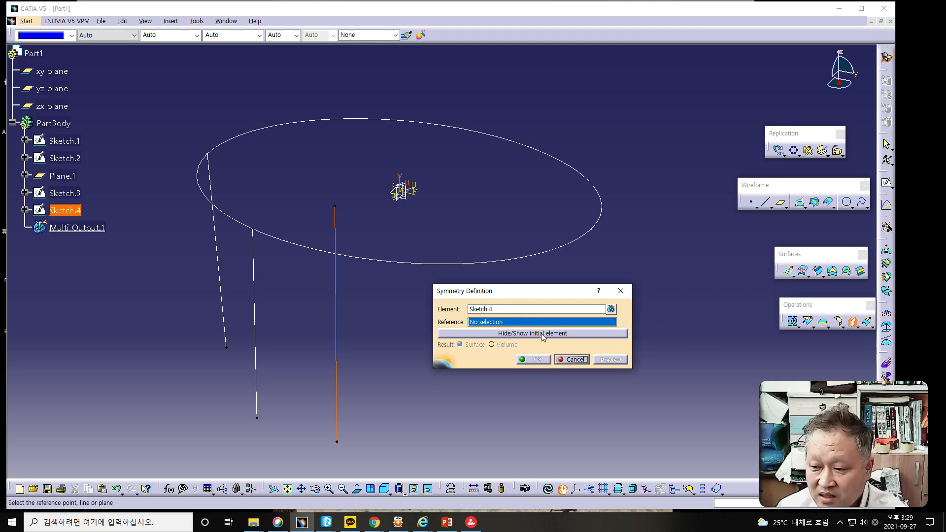
{"action": "left_click", "coordinate": [508, 310]}
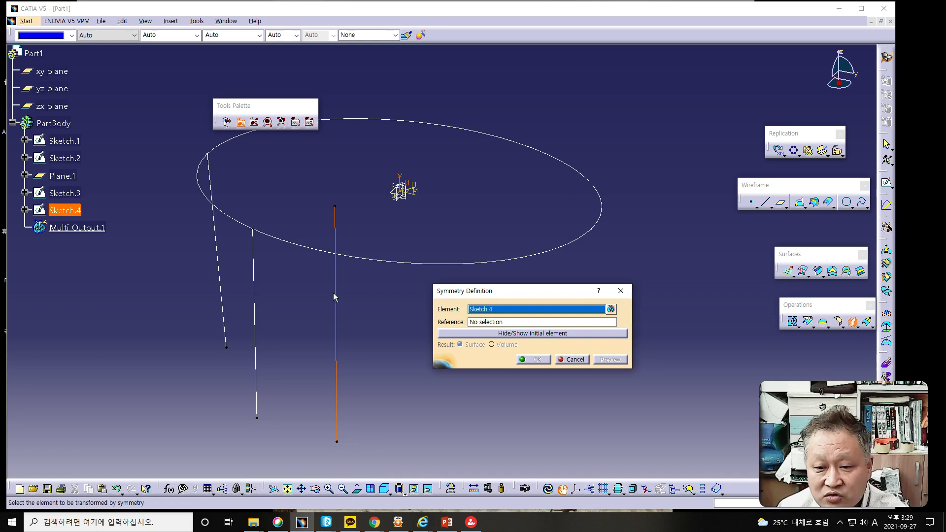
{"action": "left_click", "coordinate": [65, 143]}
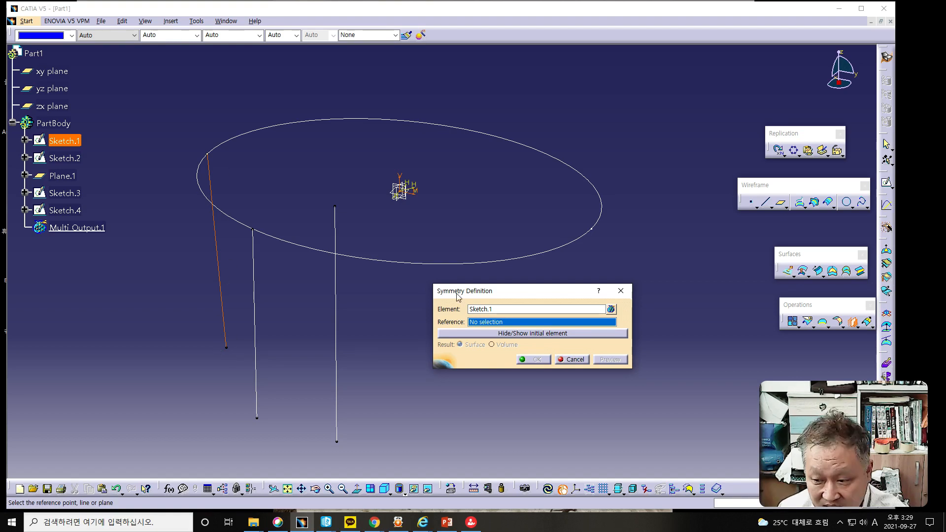
{"action": "right_click", "coordinate": [500, 324]}
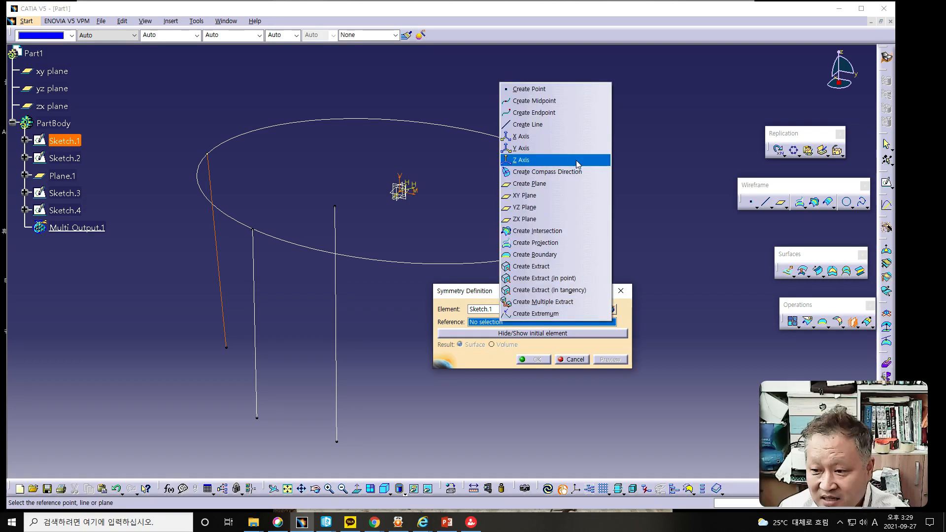
{"action": "left_click", "coordinate": [547, 220]}
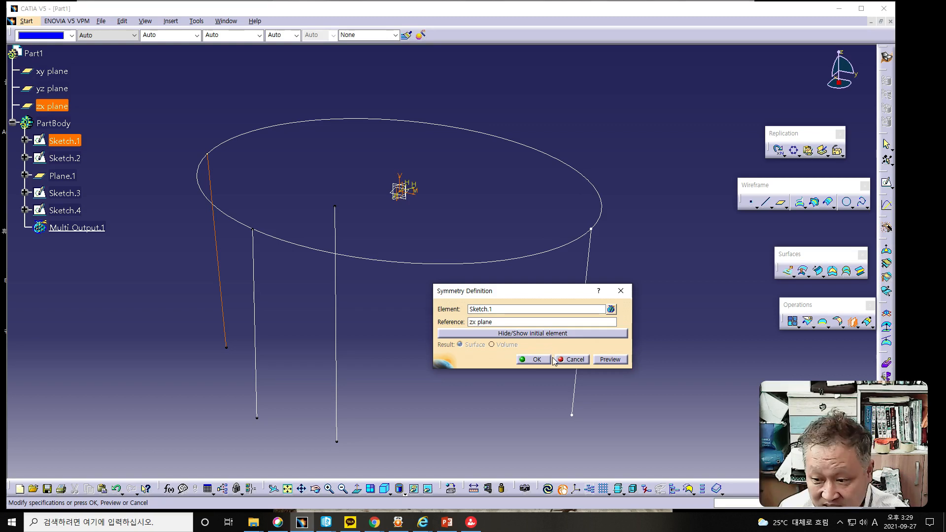
{"action": "left_click", "coordinate": [601, 360]}
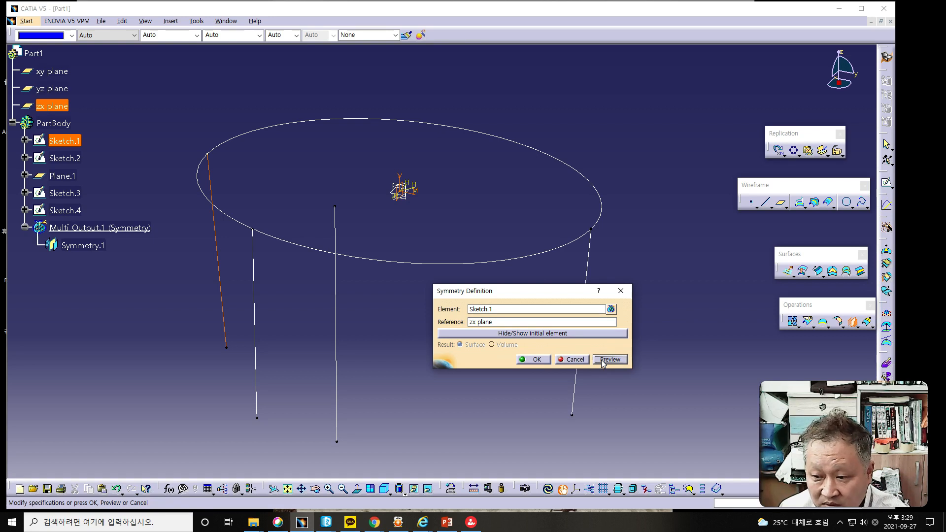
{"action": "left_click", "coordinate": [576, 360]}
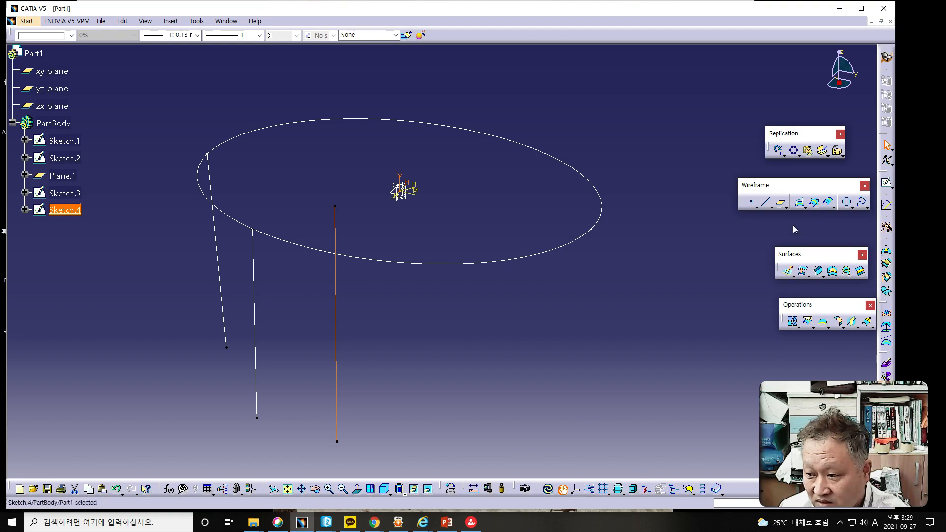
Step: Mirror the side profile Sketch.1 about the zx plane with Symmetry
{"action": "left_click", "coordinate": [855, 327]}
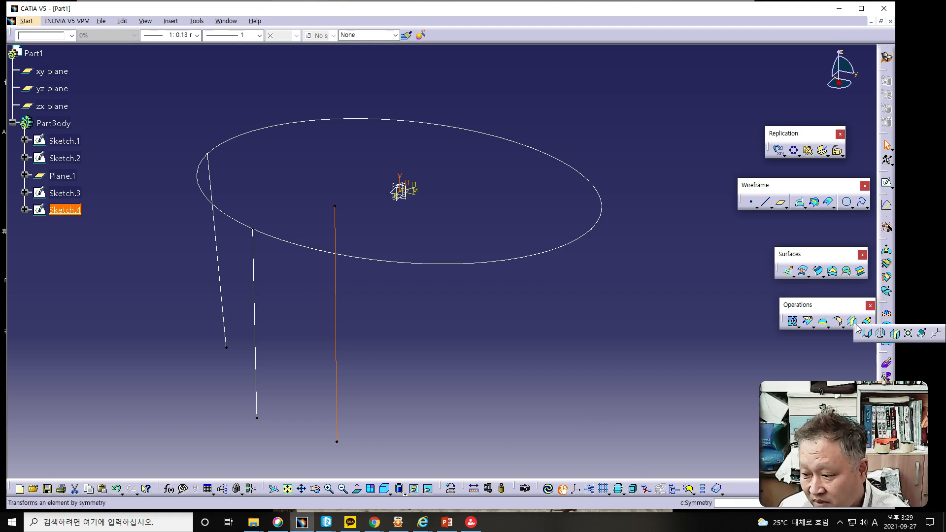
{"action": "left_click", "coordinate": [851, 321]}
{"action": "left_click", "coordinate": [852, 321]}
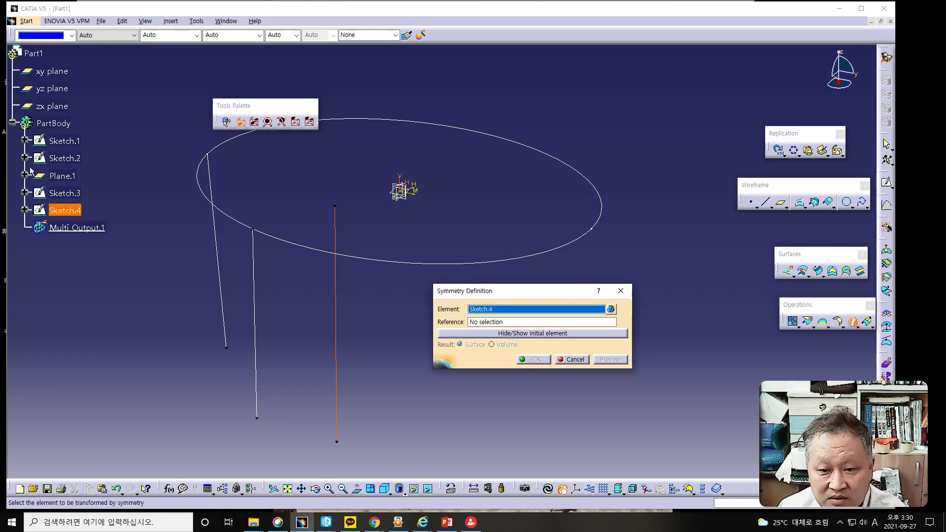
{"action": "left_click", "coordinate": [64, 141]}
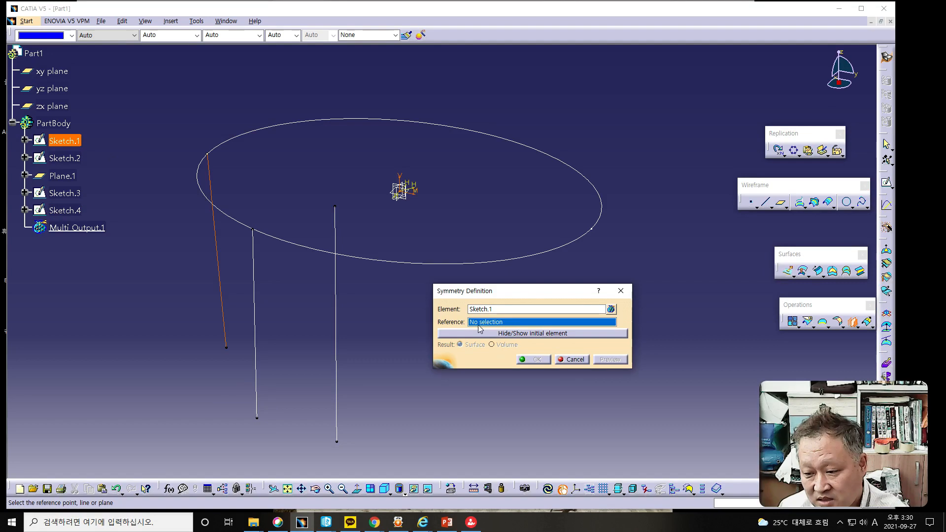
{"action": "right_click", "coordinate": [493, 321]}
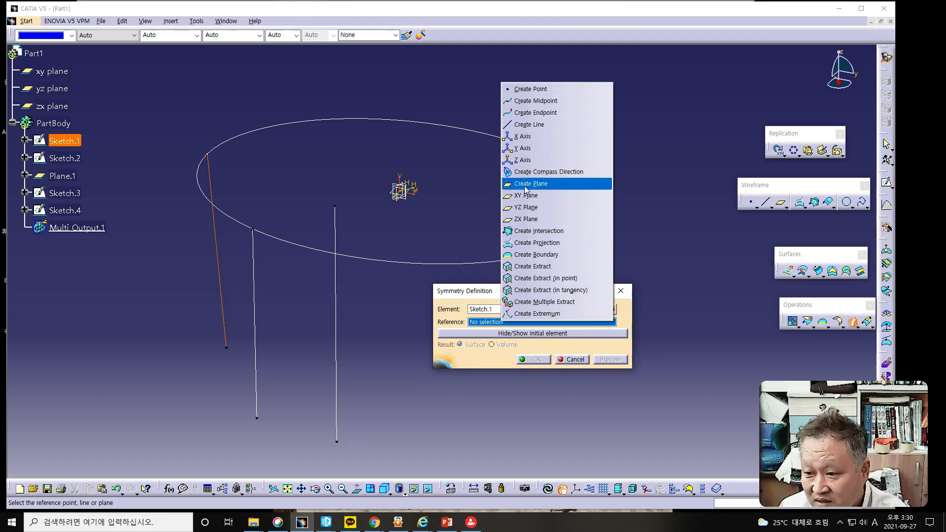
{"action": "left_click", "coordinate": [525, 224]}
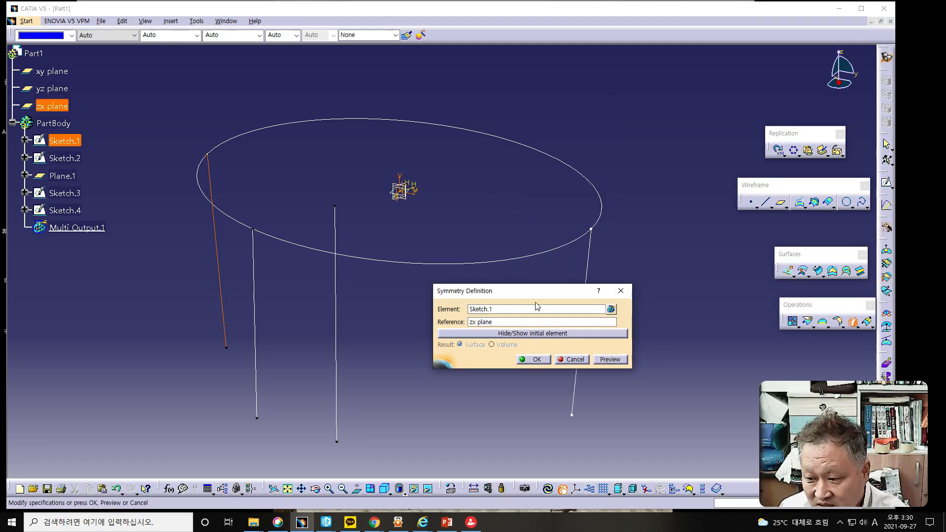
{"action": "left_click", "coordinate": [540, 359]}
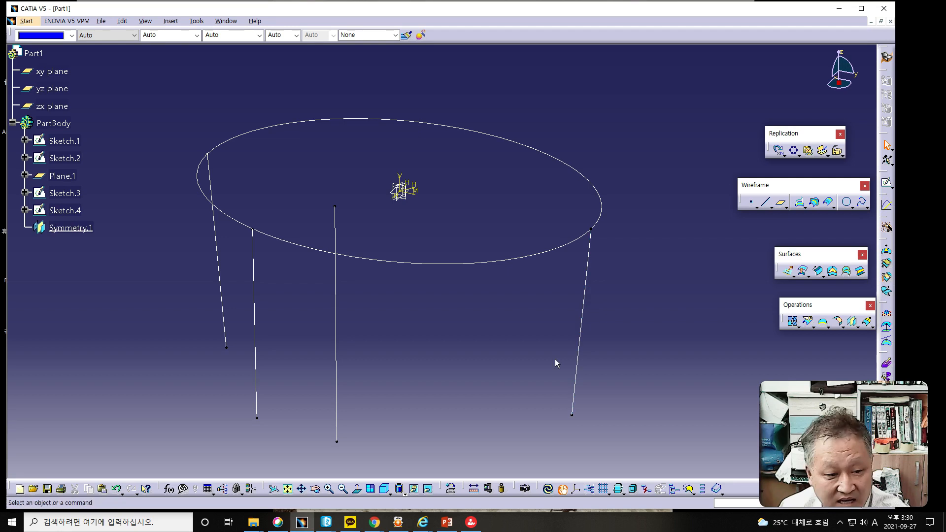
Step: Mirror the angled-plane profile Sketch.3 about the zx plane with Symmetry
{"action": "key", "text": "alt+Tab"}
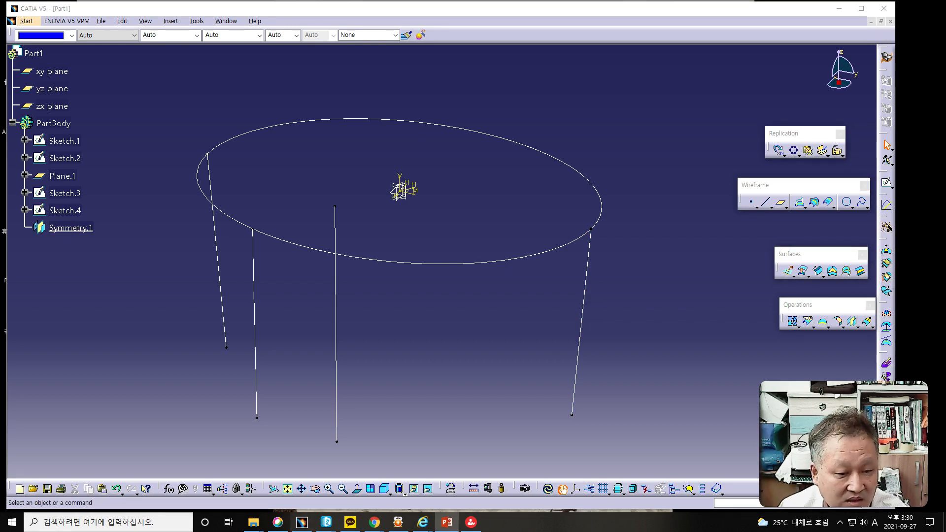
{"action": "left_click", "coordinate": [854, 324]}
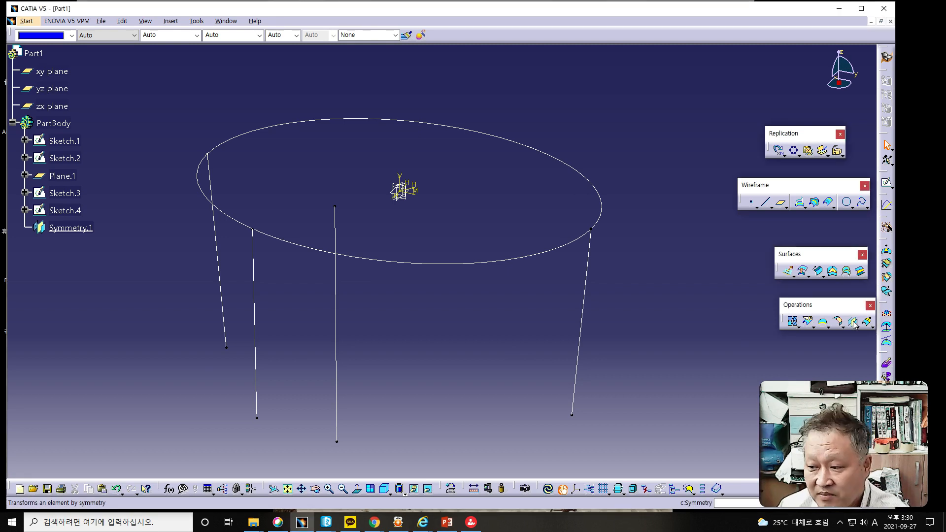
{"action": "left_click", "coordinate": [854, 323]}
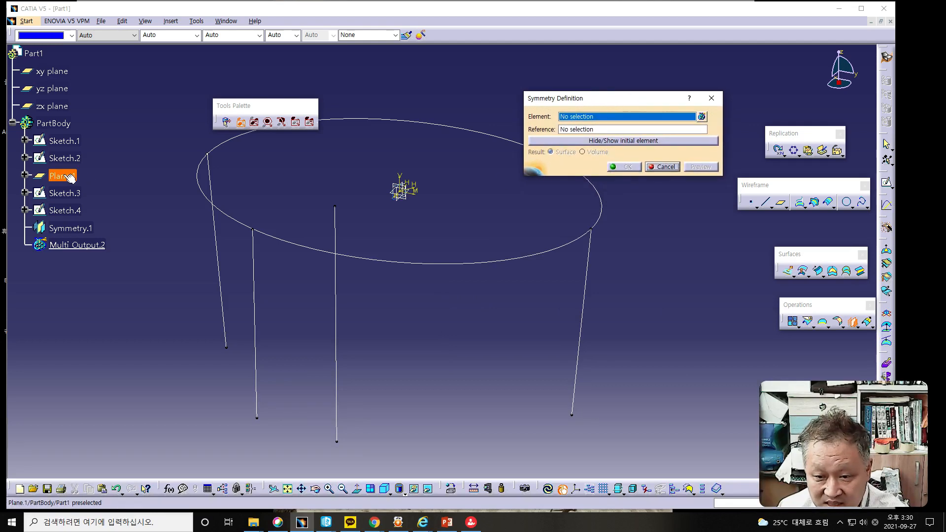
{"action": "left_click", "coordinate": [60, 194]}
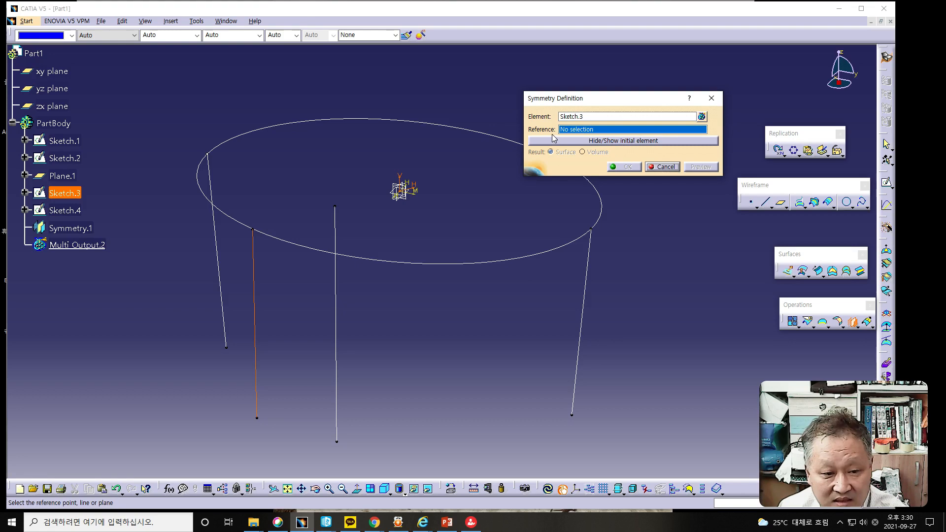
{"action": "right_click", "coordinate": [587, 129]}
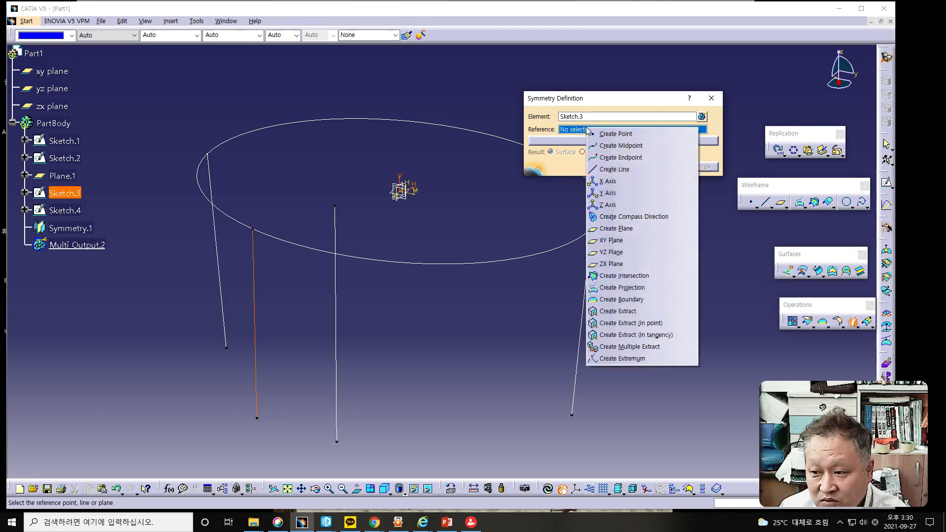
{"action": "left_click", "coordinate": [615, 265]}
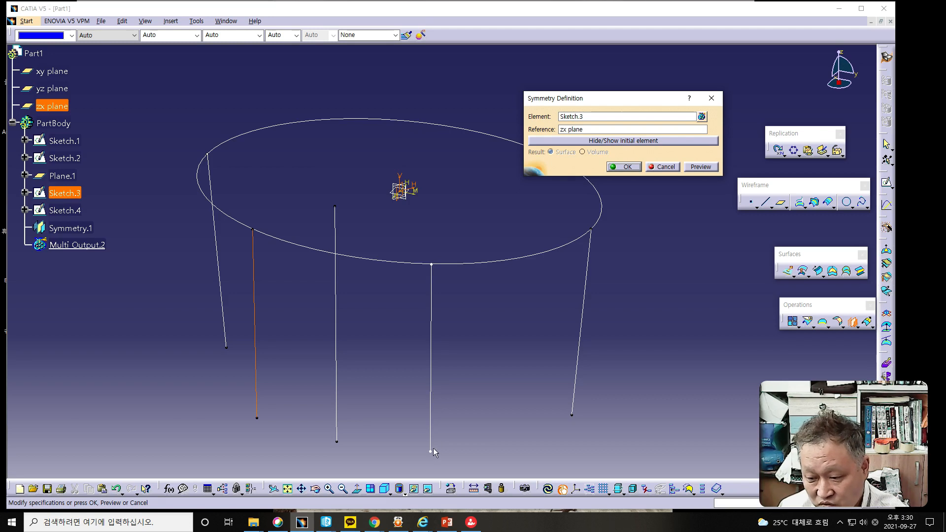
{"action": "left_click", "coordinate": [633, 167]}
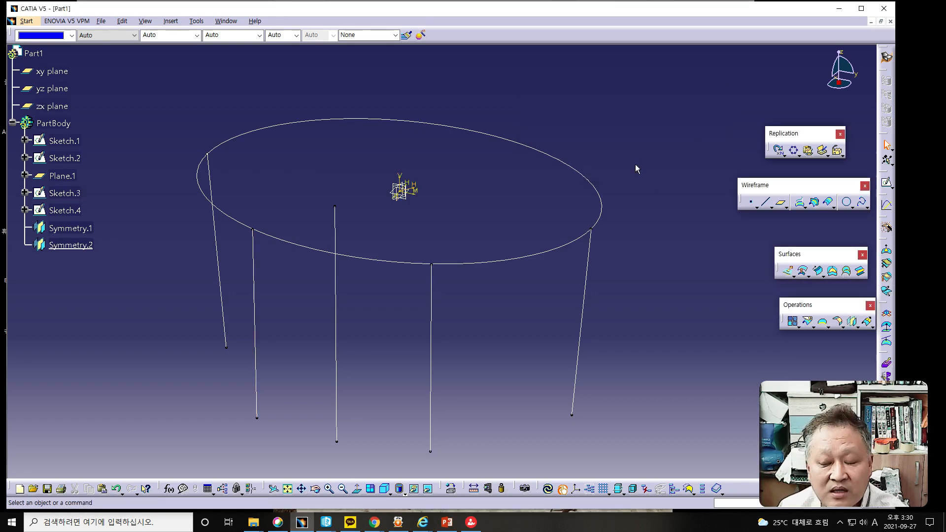
Step: Try defining a multi-sections surface with Sketch.1, Sketch.3, Sketch.4, Symmetry.2 and Symmetry.1 as its sections
{"action": "key", "text": "alt+Tab"}
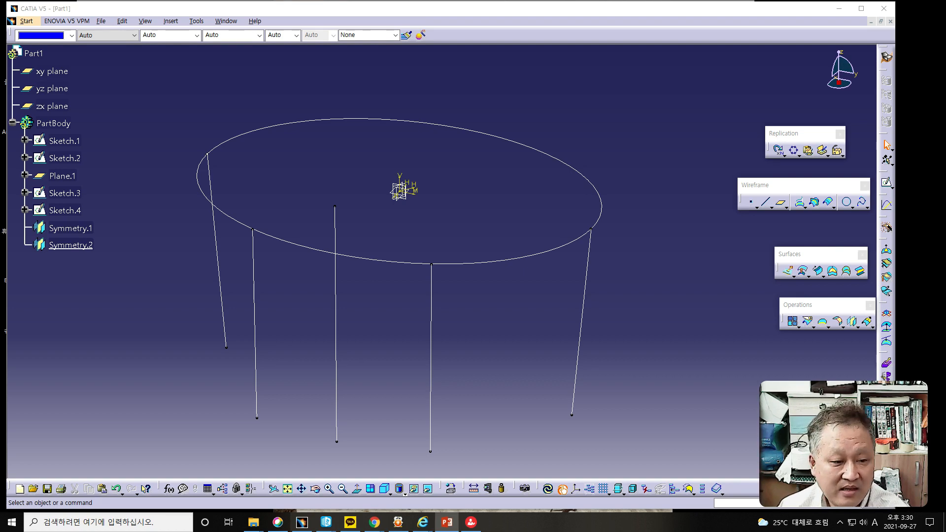
{"action": "left_click", "coordinate": [172, 299]}
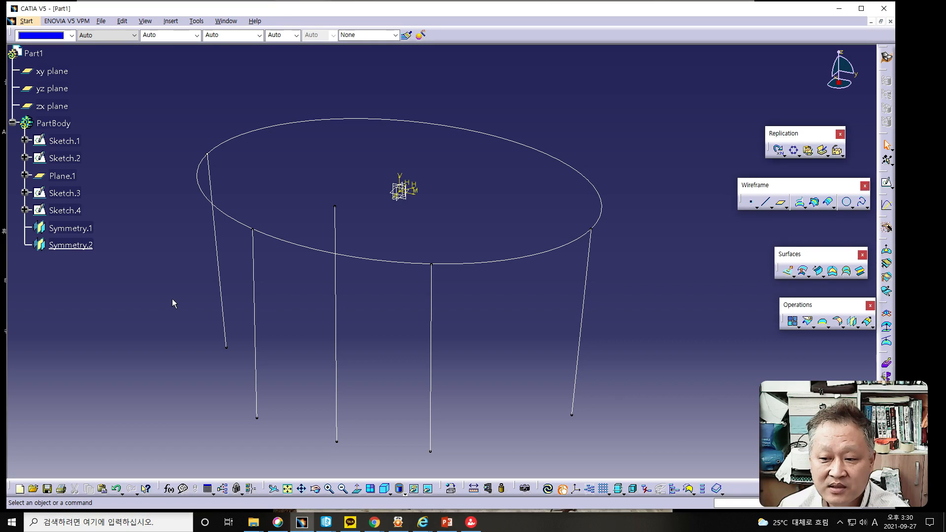
{"action": "middle_click_drag", "start_coordinate": [379, 336], "coordinate": [477, 300]}
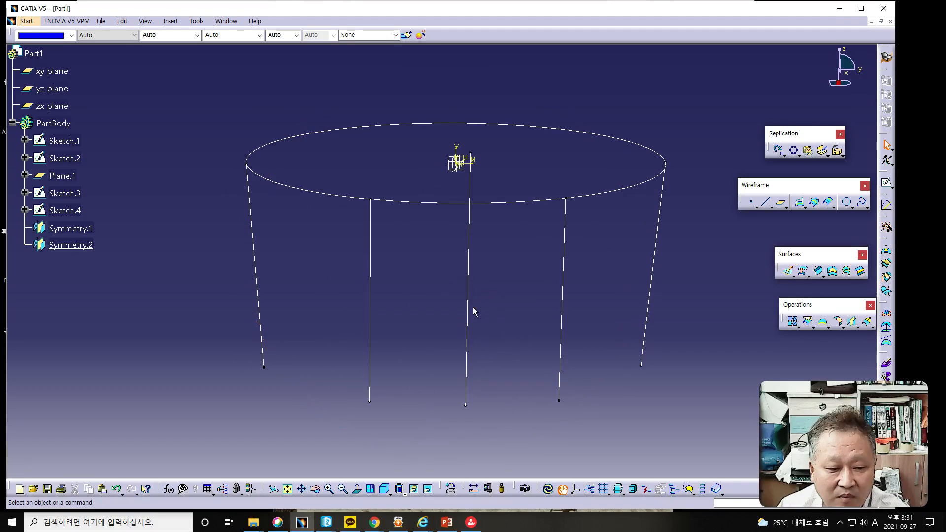
{"action": "left_click", "coordinate": [846, 272]}
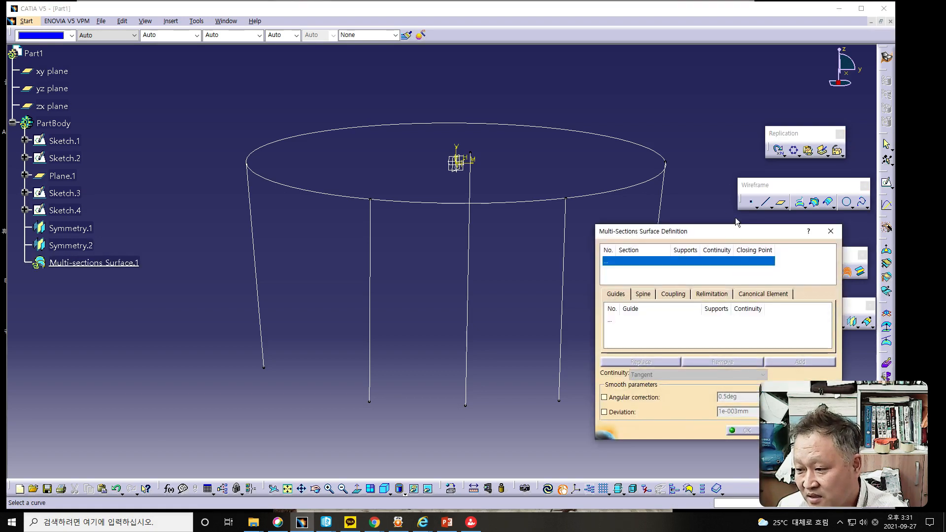
{"action": "left_click_drag", "start_coordinate": [727, 237], "coordinate": [625, 247]}
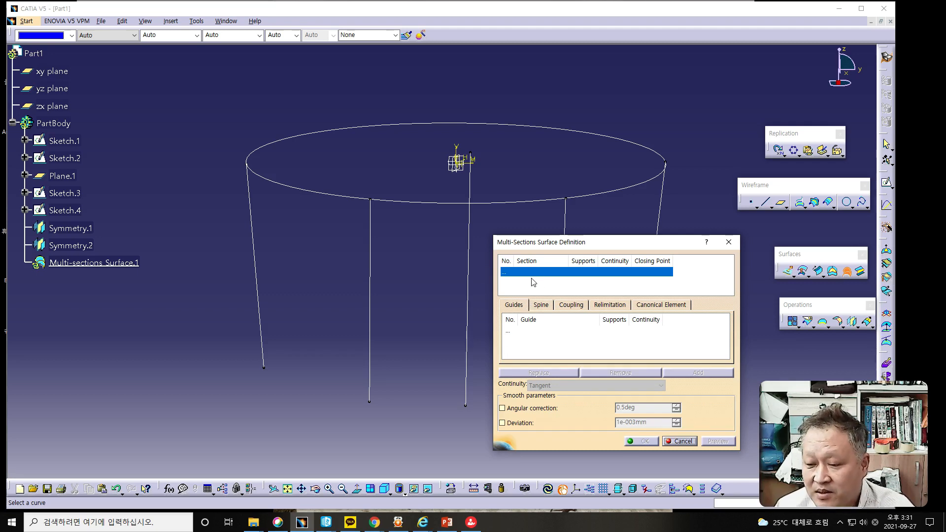
{"action": "left_click", "coordinate": [257, 252]}
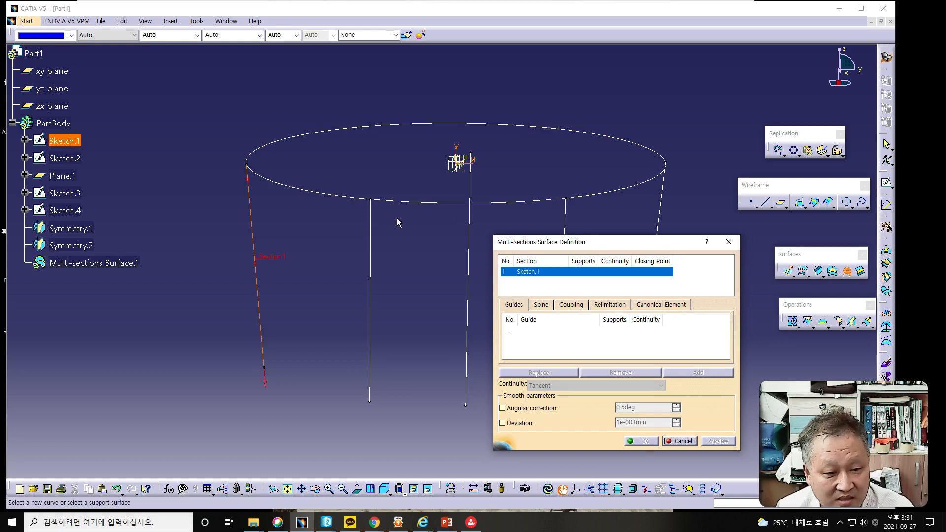
{"action": "left_click", "coordinate": [374, 278]}
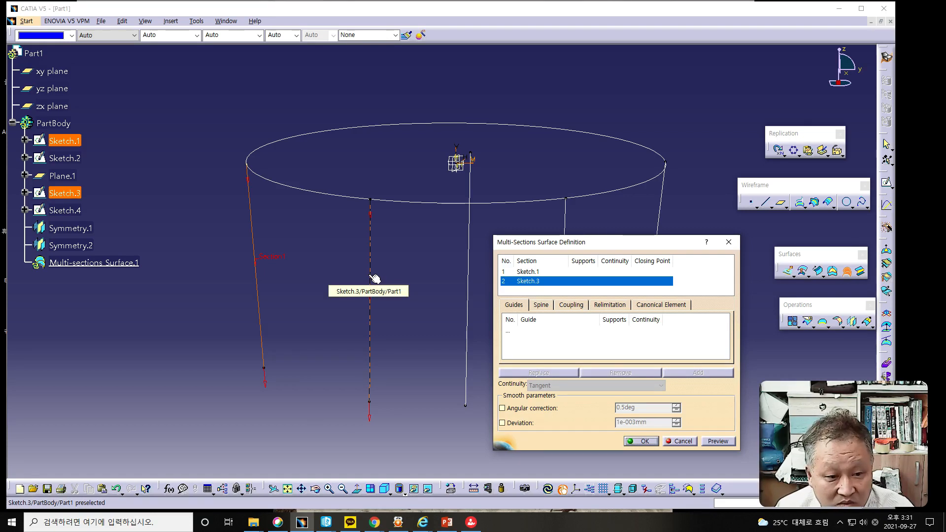
{"action": "left_click_drag", "start_coordinate": [543, 241], "coordinate": [636, 240]}
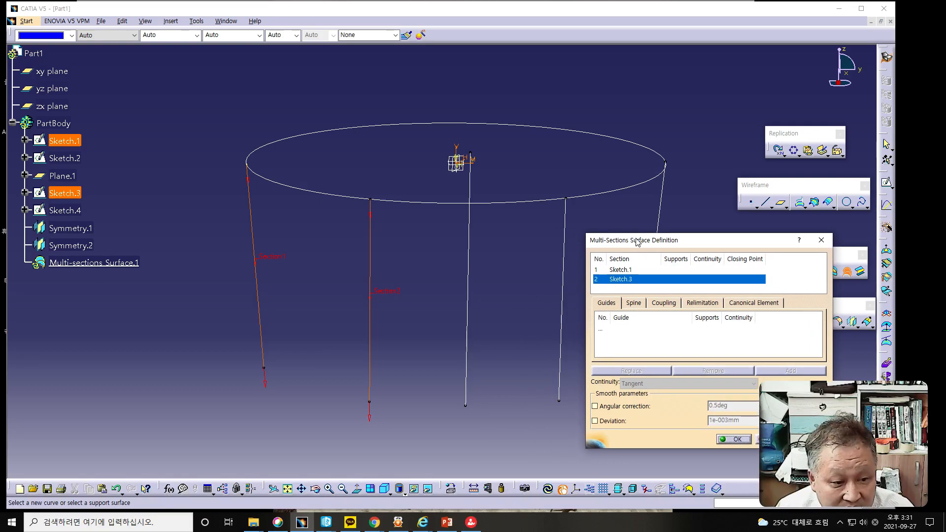
{"action": "left_click", "coordinate": [472, 193]}
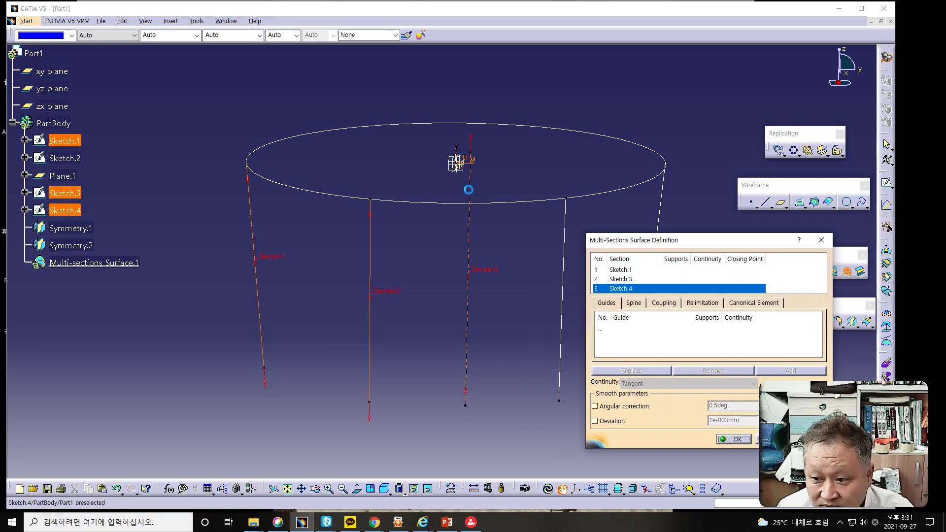
{"action": "middle_click_drag", "start_coordinate": [486, 289], "coordinate": [470, 217]}
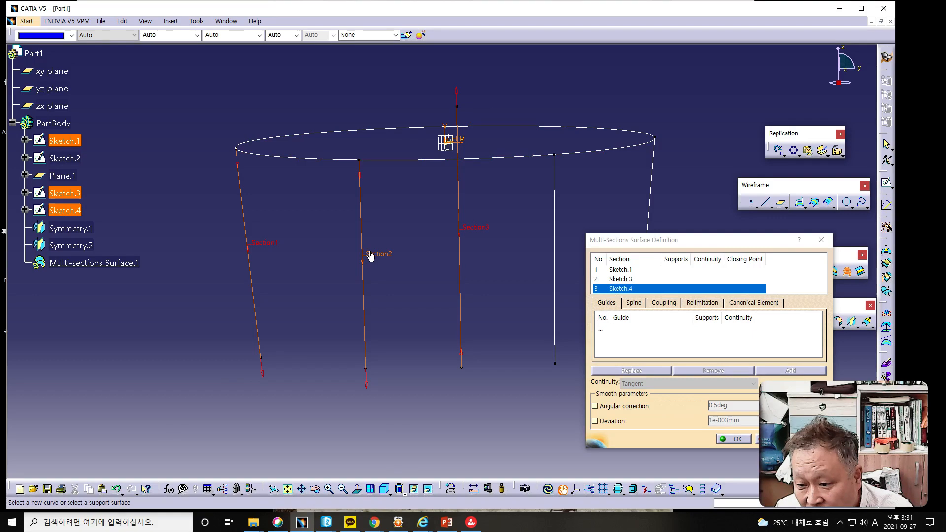
{"action": "left_click", "coordinate": [560, 244]}
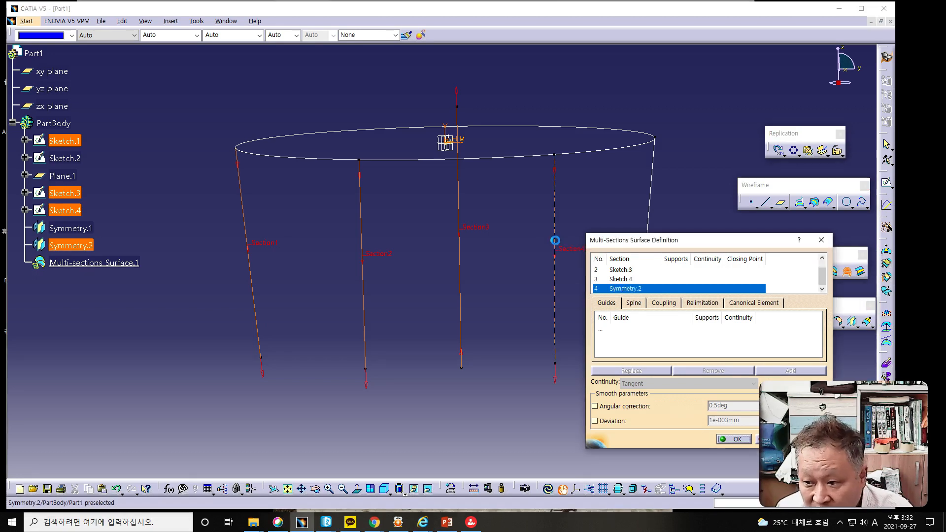
{"action": "left_click", "coordinate": [653, 206]}
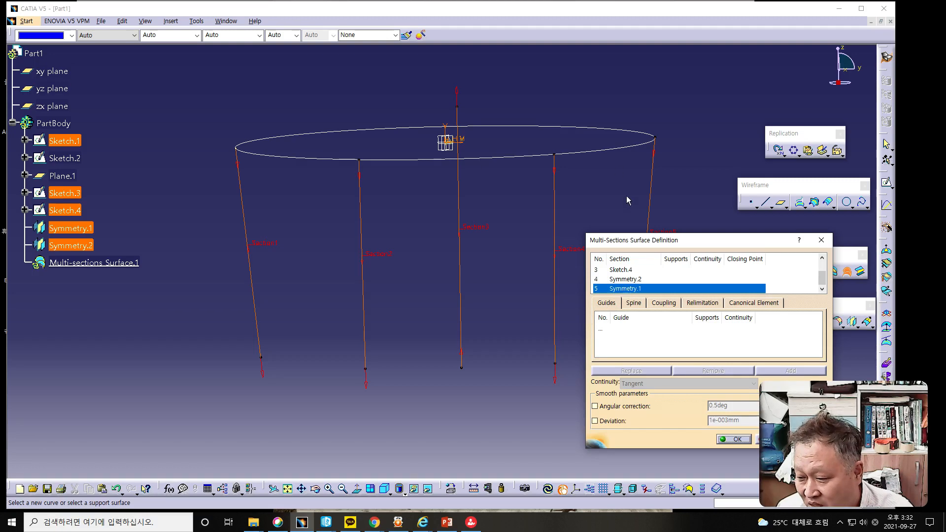
{"action": "left_click_drag", "start_coordinate": [669, 247], "coordinate": [638, 188]}
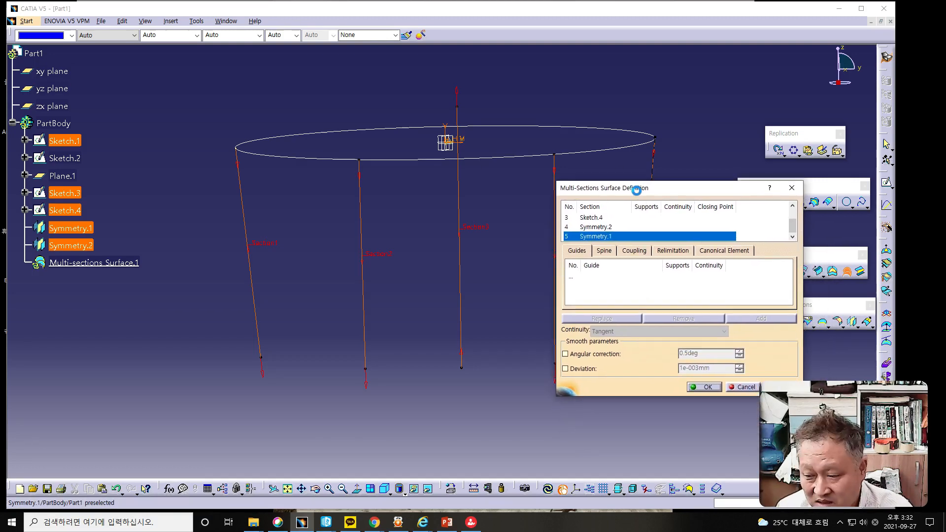
Step: Try the elliptical Sketch.2 as the spine of the multi-sections surface and preview it
{"action": "left_click", "coordinate": [573, 270]}
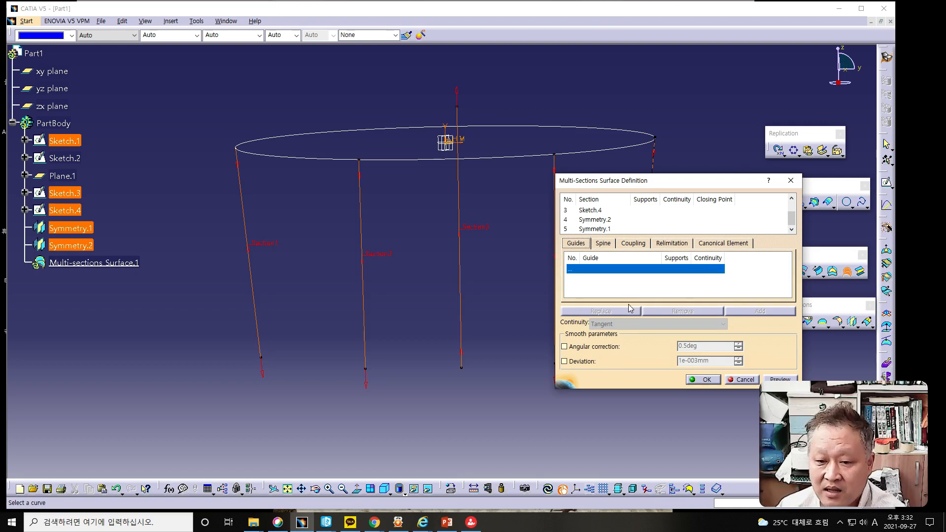
{"action": "left_click", "coordinate": [603, 242]}
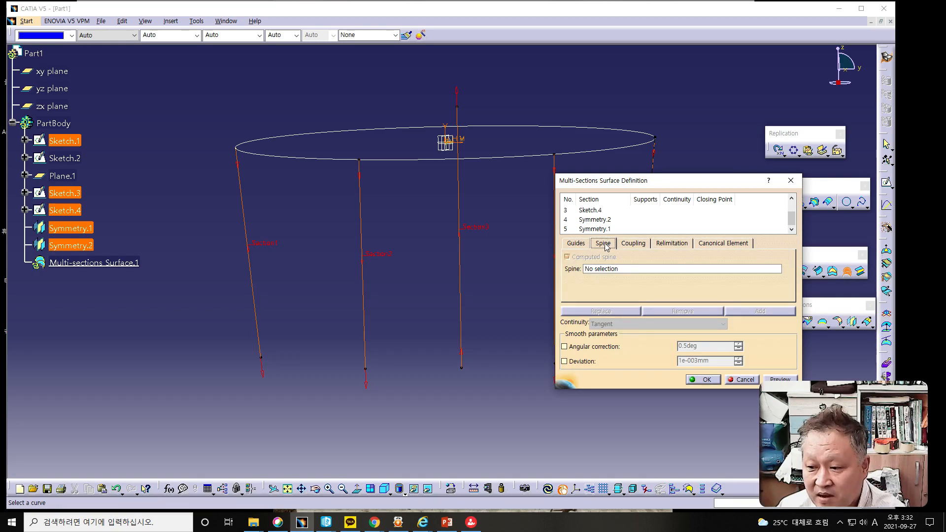
{"action": "left_click", "coordinate": [485, 126]}
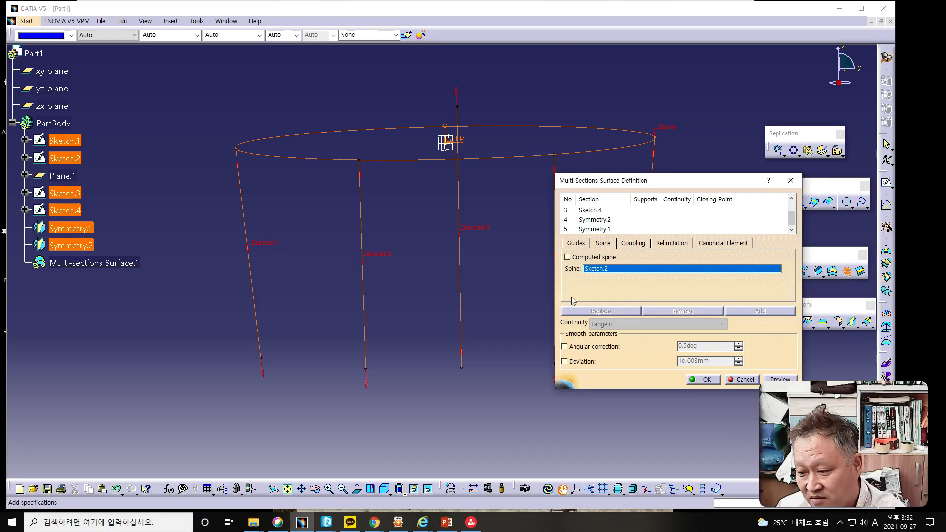
{"action": "left_click_drag", "start_coordinate": [724, 180], "coordinate": [829, 153]}
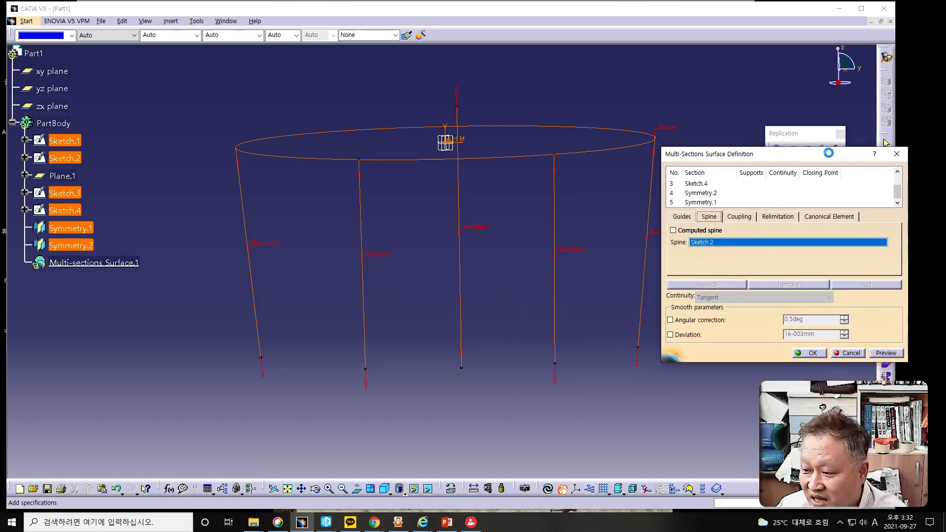
{"action": "left_click", "coordinate": [885, 353]}
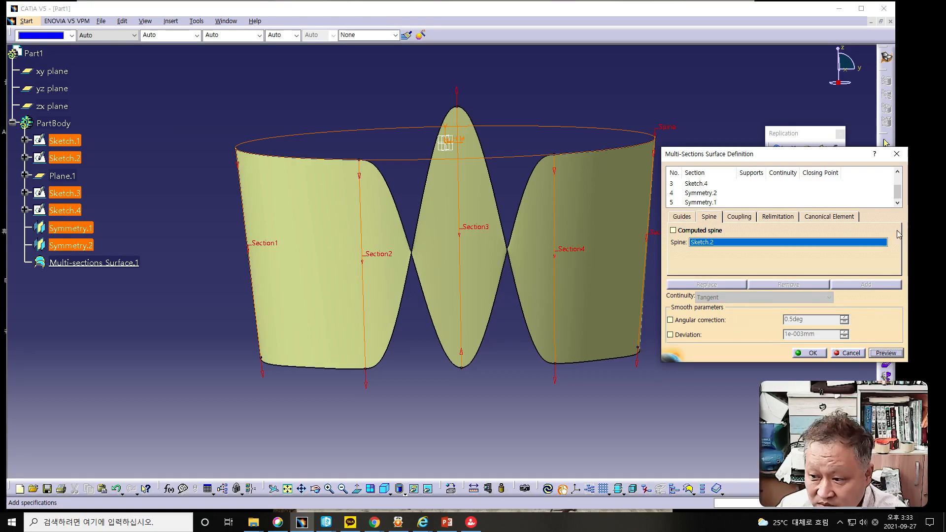
Step: Try reversing the direction of the Sketch.4 section, preview the surface, and abandon the definition
{"action": "left_click_drag", "start_coordinate": [897, 193], "coordinate": [897, 185]}
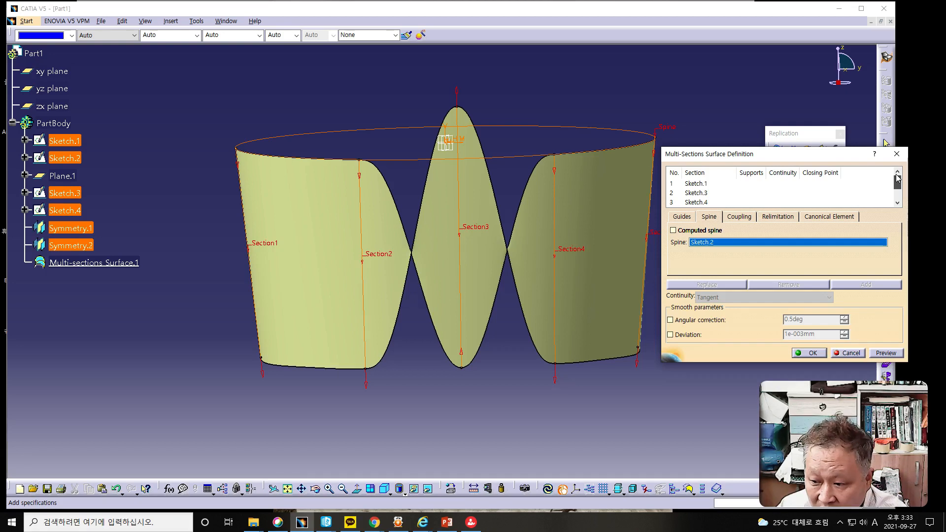
{"action": "left_click_drag", "start_coordinate": [897, 182], "coordinate": [897, 189]}
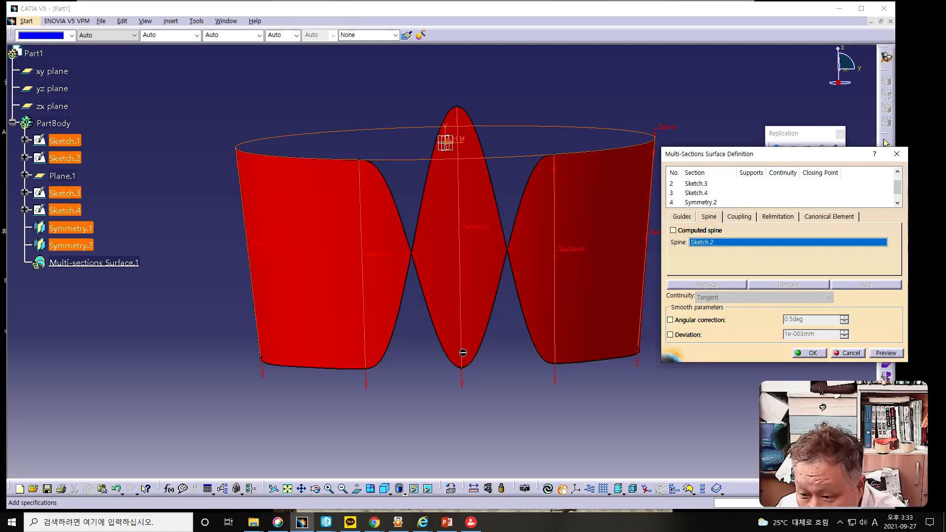
{"action": "left_click", "coordinate": [885, 353]}
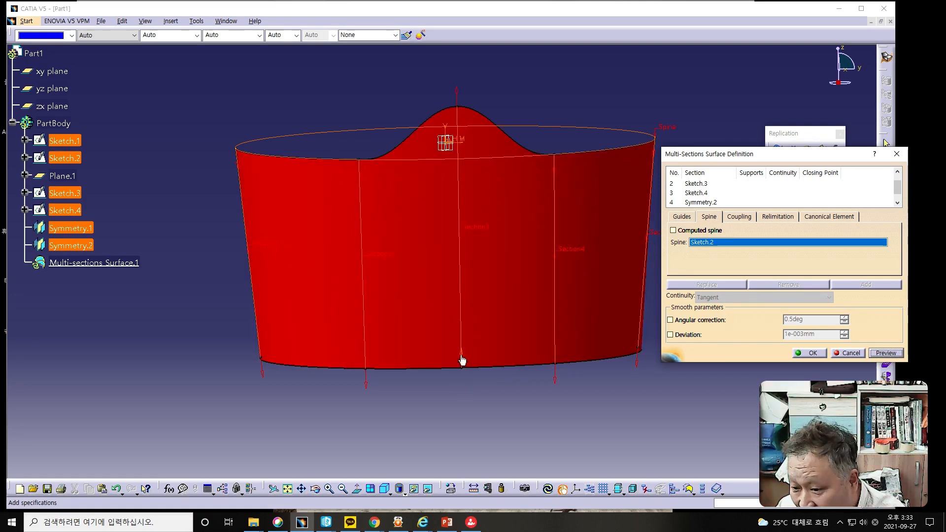
{"action": "left_click", "coordinate": [885, 353]}
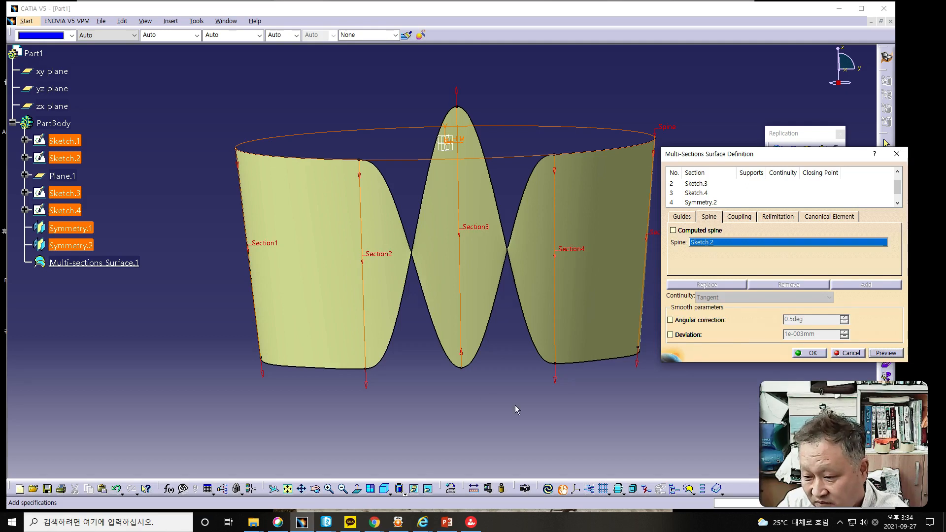
{"action": "left_click", "coordinate": [461, 353]}
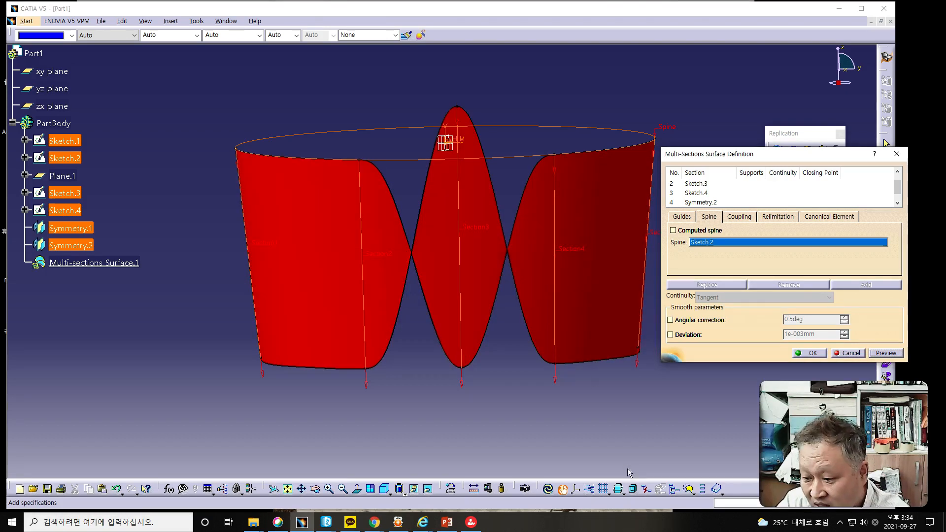
{"action": "left_click", "coordinate": [889, 354]}
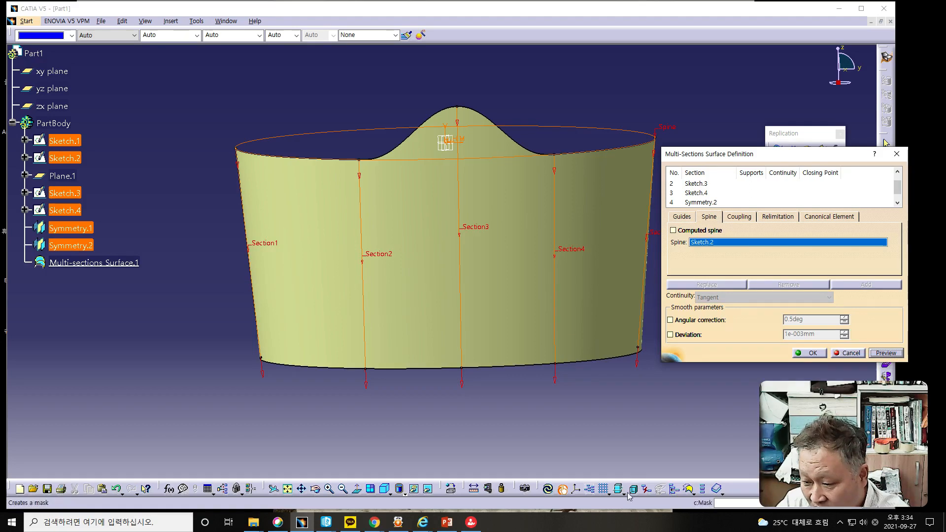
{"action": "left_click", "coordinate": [549, 490]}
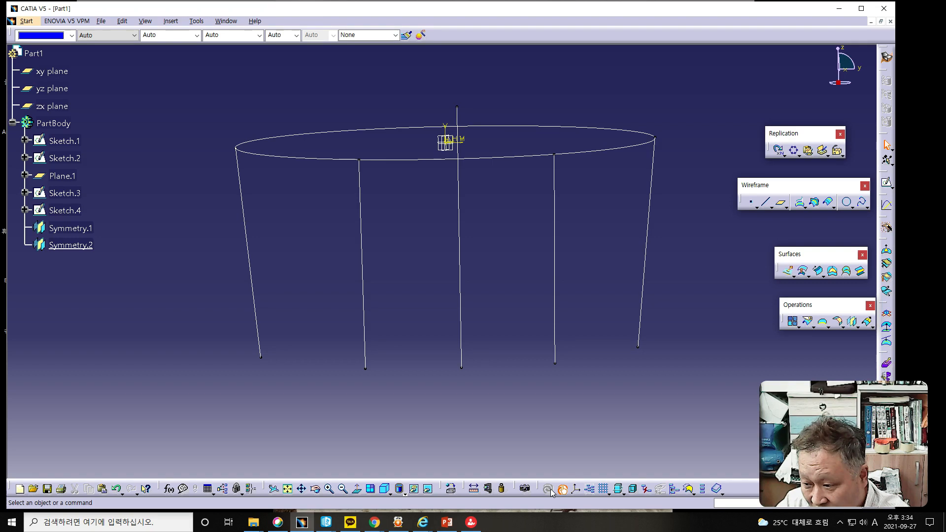
Step: Define a new multi-sections surface with Sketch.1, Sketch.3, Sketch.4, Symmetry.2 and Symmetry.1 as its sections in that order
{"action": "left_click", "coordinate": [845, 271]}
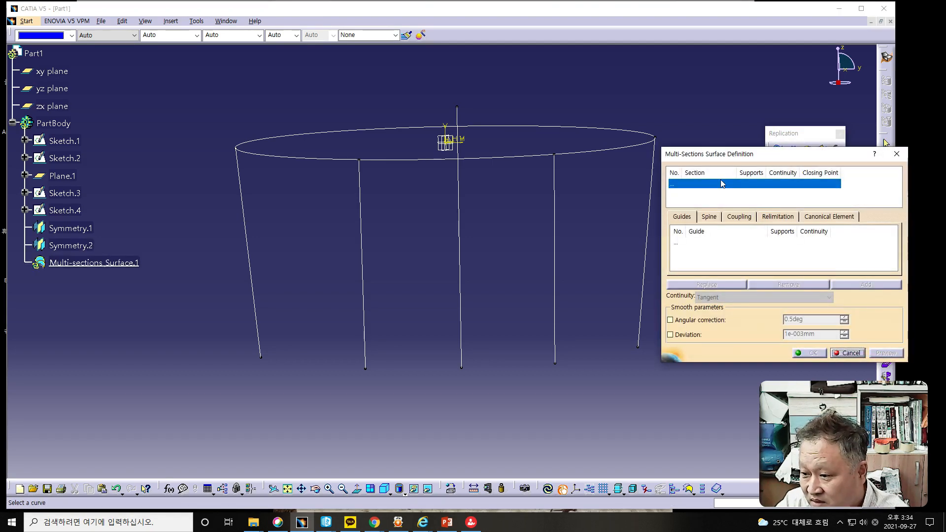
{"action": "left_click", "coordinate": [250, 262]}
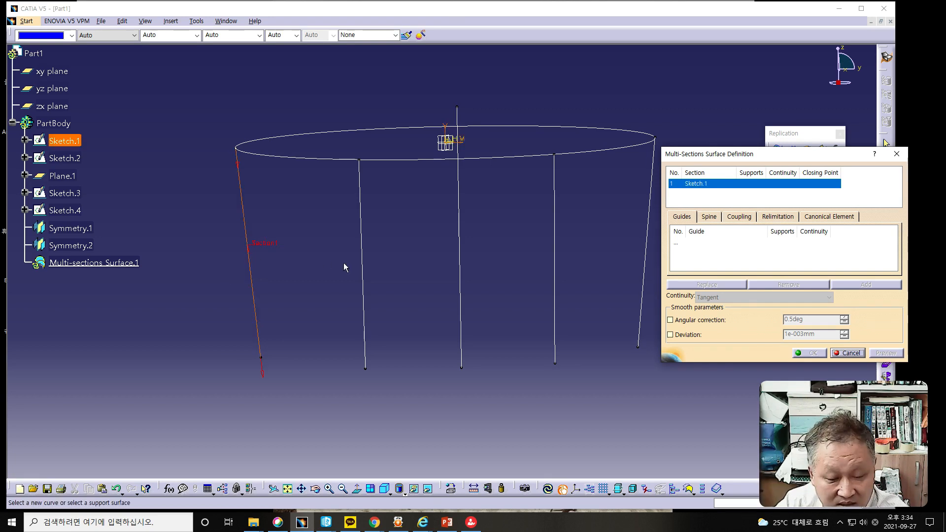
{"action": "left_click", "coordinate": [360, 264]}
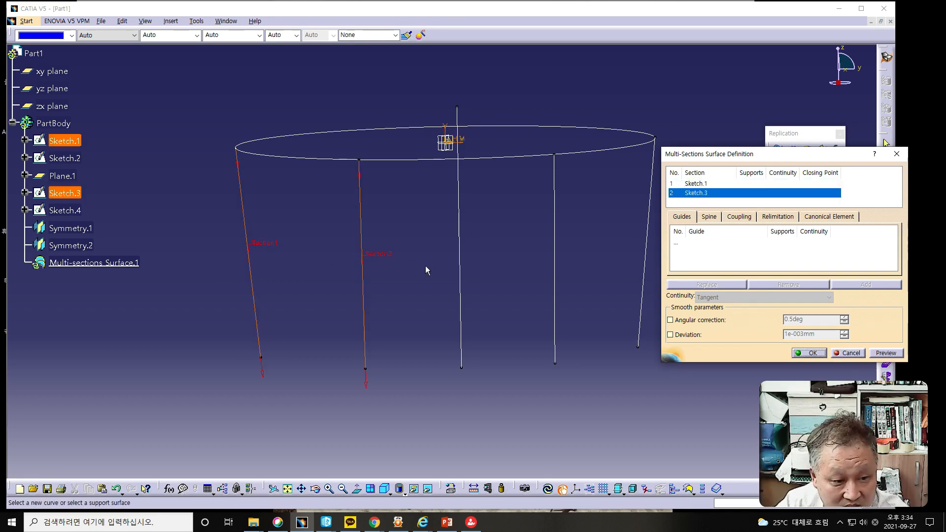
{"action": "left_click", "coordinate": [459, 269]}
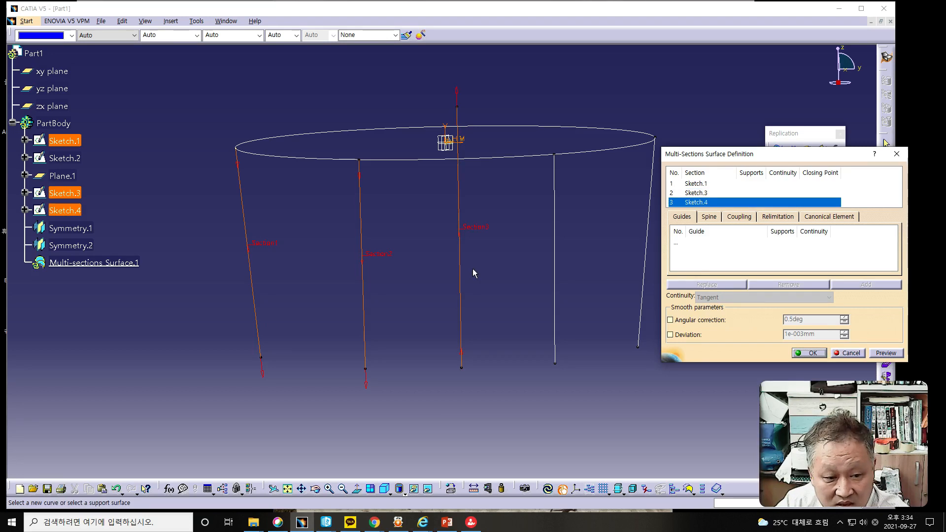
{"action": "left_click", "coordinate": [554, 270]}
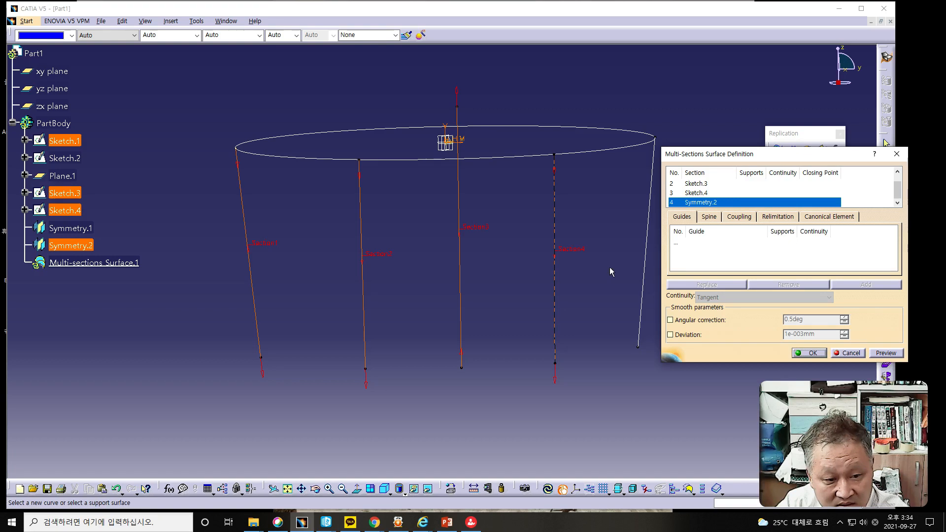
{"action": "left_click", "coordinate": [642, 272]}
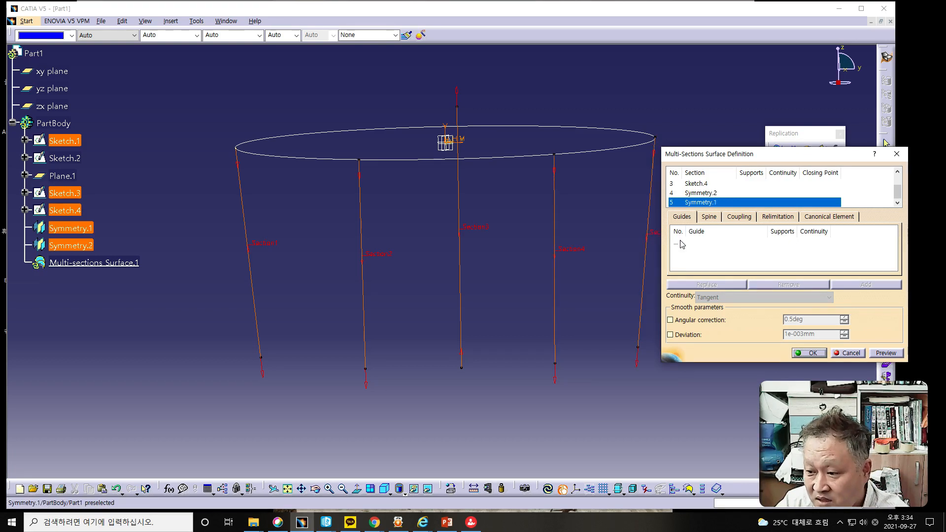
Step: Set the elliptical Sketch.2 as the spine of the multi-sections surface
{"action": "left_click", "coordinate": [707, 240]}
{"action": "left_click", "coordinate": [709, 217]}
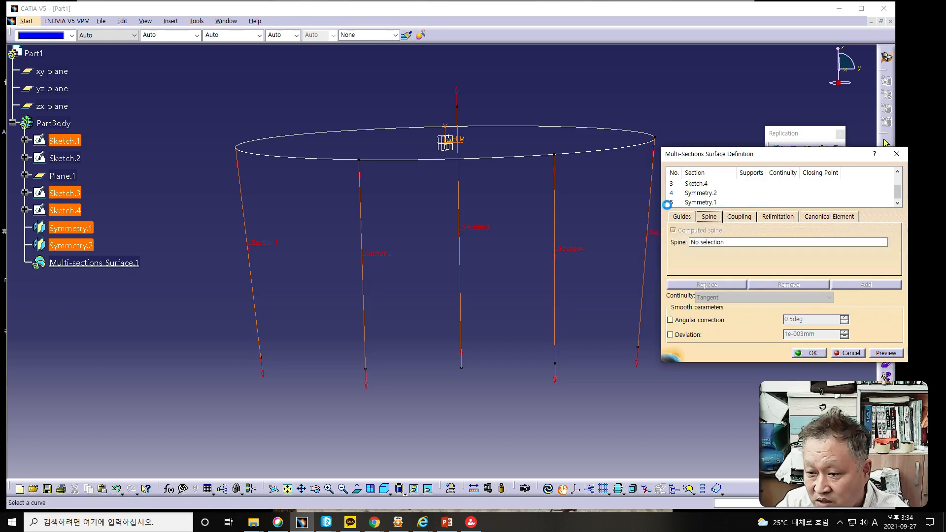
{"action": "left_click", "coordinate": [509, 158]}
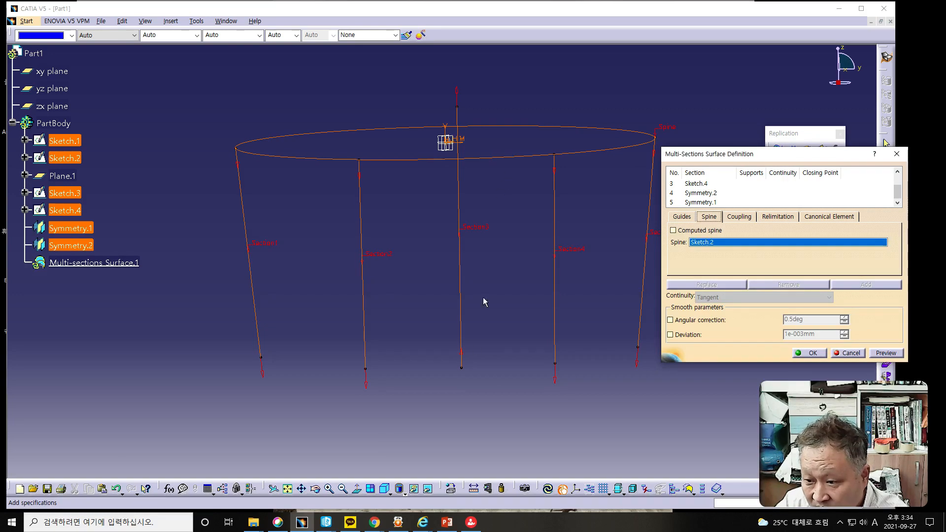
Step: Reverse the direction of the Sketch.4 section and create the multi-sections surface
{"action": "left_click", "coordinate": [463, 359]}
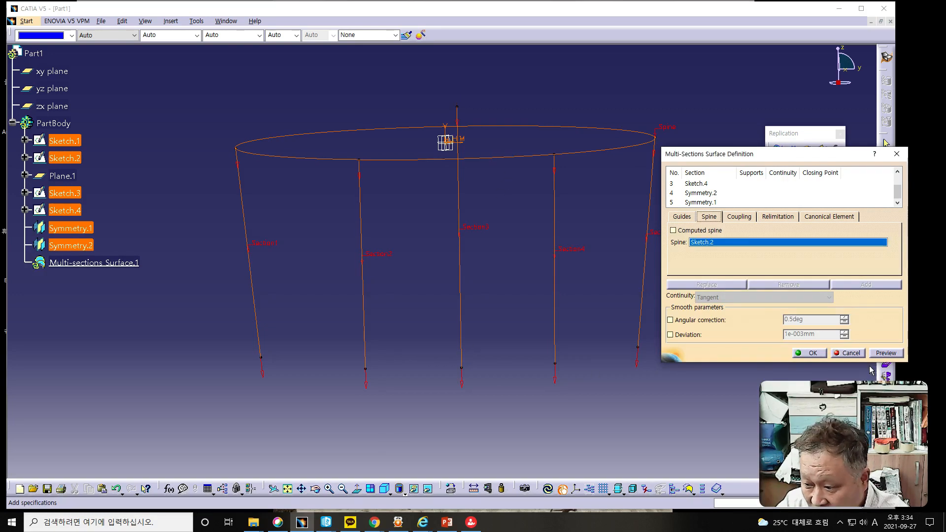
{"action": "left_click", "coordinate": [885, 354]}
{"action": "left_click", "coordinate": [810, 353]}
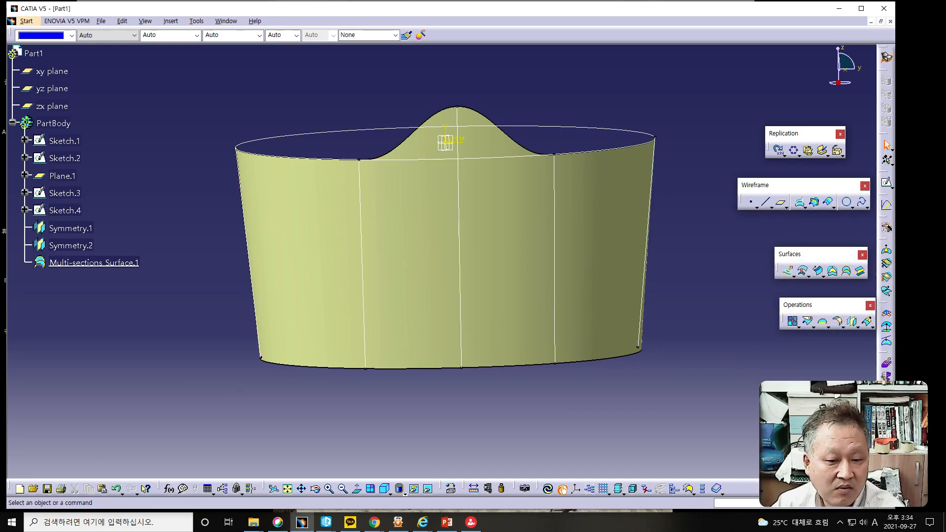
Step: Mirror the multi-sections surface about the YZ plane with a Symmetry to complete the basket's opposite side
{"action": "key", "text": "alt+Tab"}
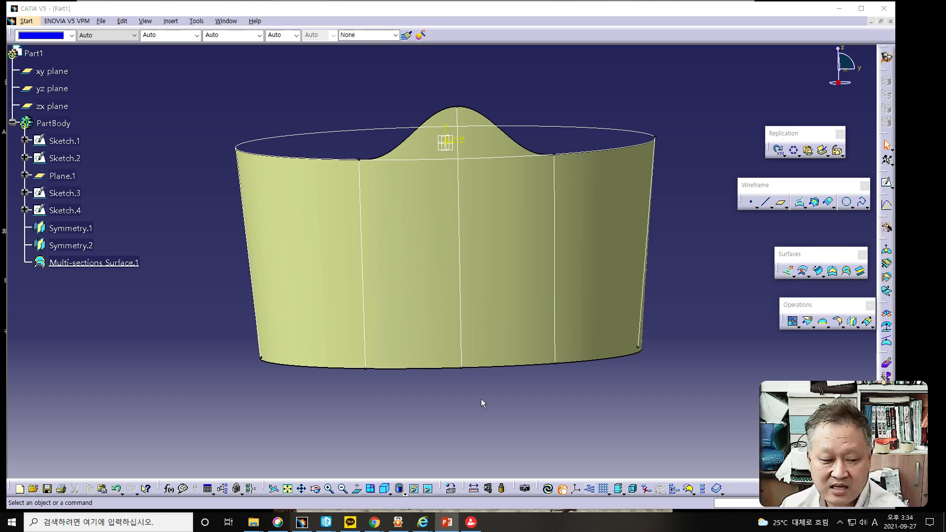
{"action": "left_click", "coordinate": [851, 323]}
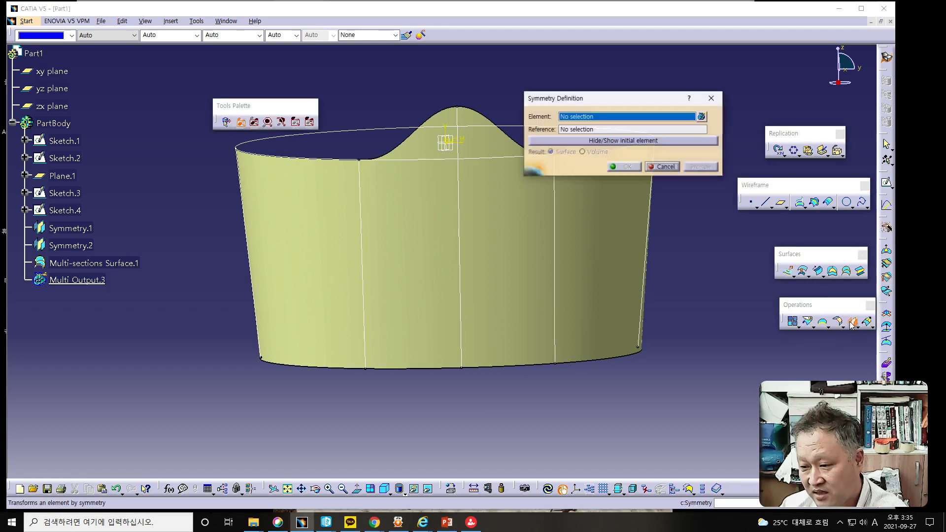
{"action": "left_click", "coordinate": [485, 279]}
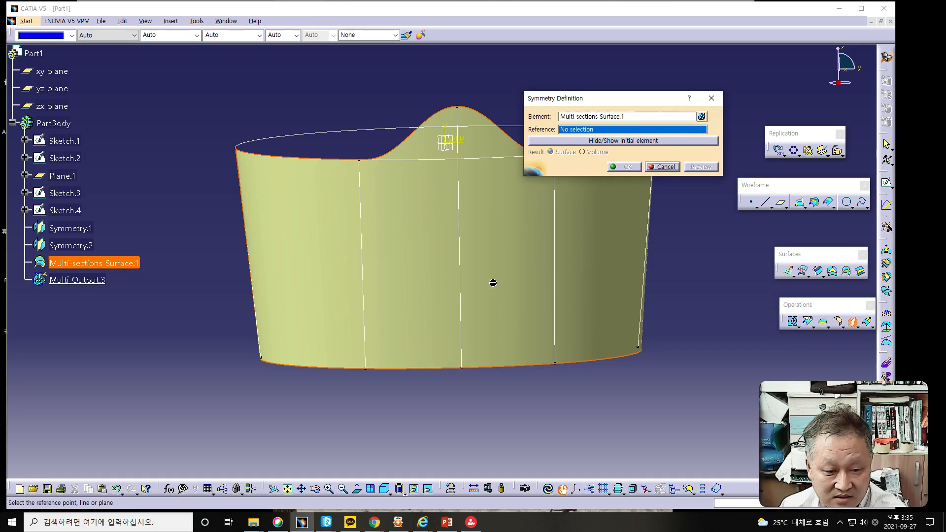
{"action": "right_click", "coordinate": [594, 130]}
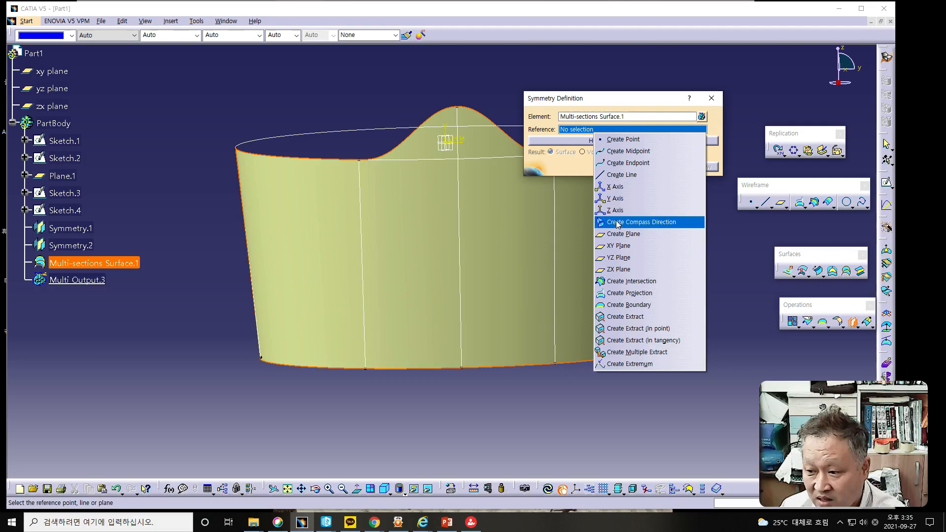
{"action": "left_click", "coordinate": [619, 261]}
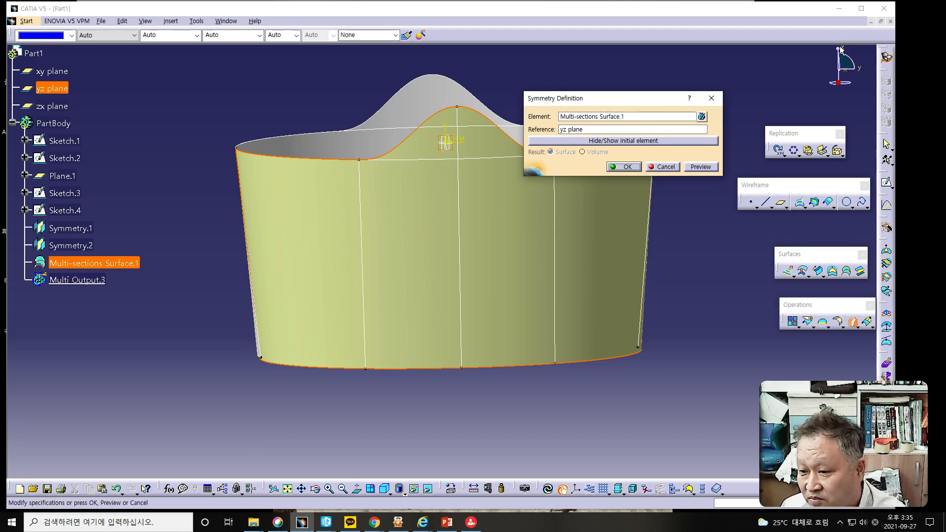
{"action": "left_click", "coordinate": [624, 167]}
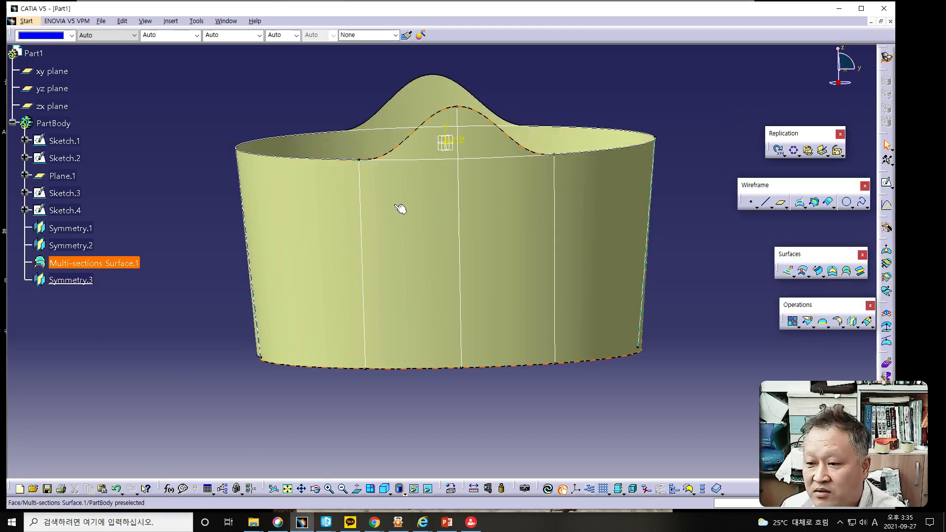
{"action": "mouse_move", "coordinate": [393, 205]}
{"action": "middle_mouse_down"}
{"action": "mouse_move", "coordinate": [445, 249]}
{"action": "mouse_move", "coordinate": [500, 258]}
{"action": "mouse_move", "coordinate": [448, 251]}
{"action": "mouse_move", "coordinate": [505, 255]}
{"action": "mouse_move", "coordinate": [419, 223]}
{"action": "mouse_move", "coordinate": [466, 281]}
{"action": "mouse_move", "coordinate": [583, 256]}
{"action": "mouse_move", "coordinate": [552, 226]}
{"action": "mouse_move", "coordinate": [471, 225]}
{"action": "middle_mouse_up"}
{"action": "middle_click_drag", "start_coordinate": [498, 184], "coordinate": [517, 257]}
{"action": "middle_click_drag", "start_coordinate": [552, 197], "coordinate": [478, 206]}
{"action": "middle_click_drag", "start_coordinate": [490, 253], "coordinate": [432, 249]}
{"action": "left_click", "coordinate": [276, 252]}
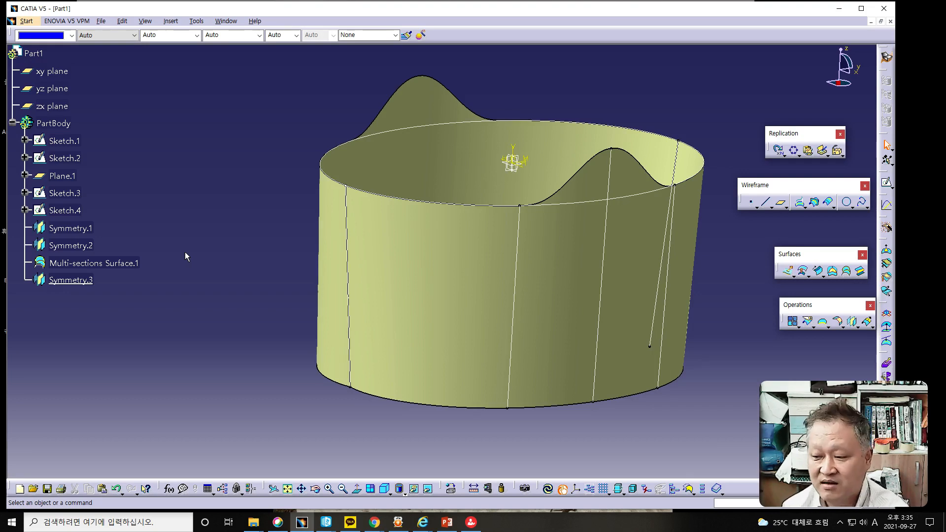
Step: Hide Sketch.1 to Sketch.4, Plane.1, Symmetry.1 and Symmetry.2, leaving only the surfaces shown
{"action": "key", "text": "alt+Tab"}
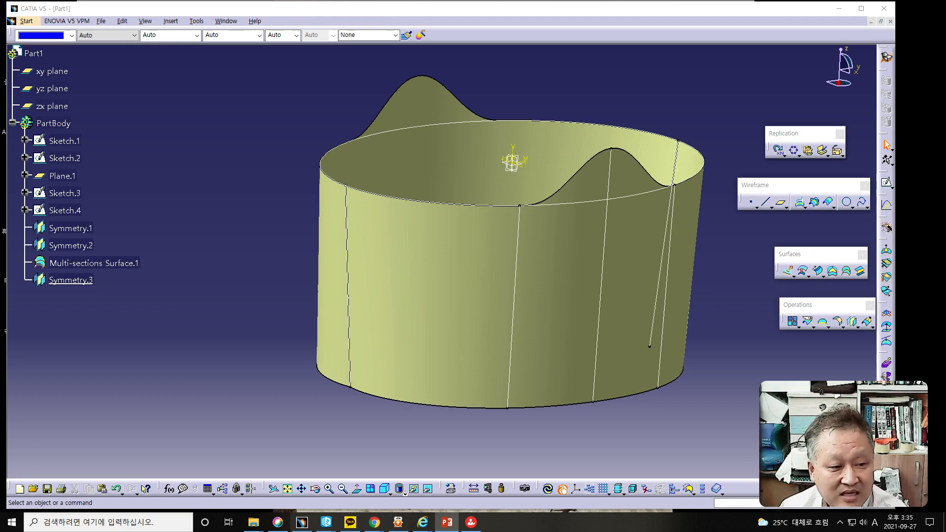
{"action": "left_click", "coordinate": [70, 144]}
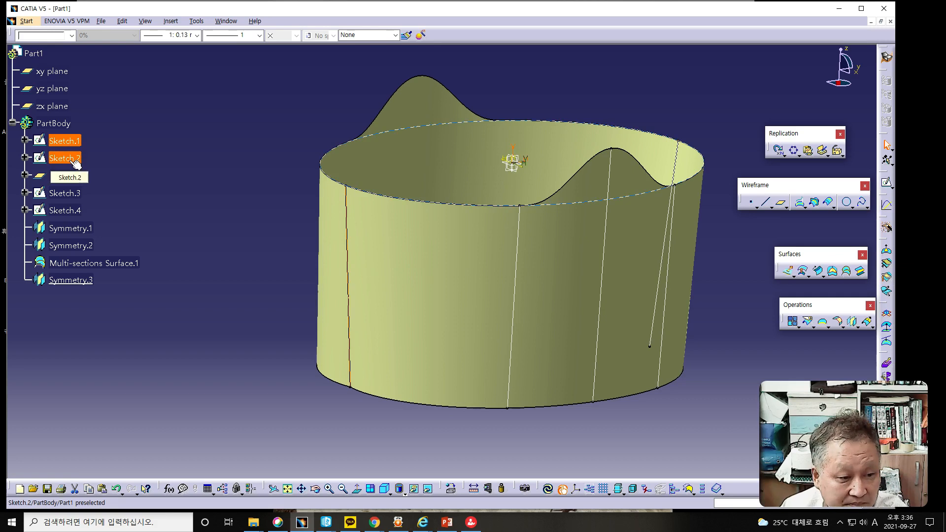
{"action": "left_click", "coordinate": [74, 159], "text": "ctrl"}
{"action": "left_click", "coordinate": [75, 178], "text": "ctrl"}
{"action": "left_click", "coordinate": [73, 193], "text": "ctrl"}
{"action": "left_click", "coordinate": [74, 212], "text": "ctrl"}
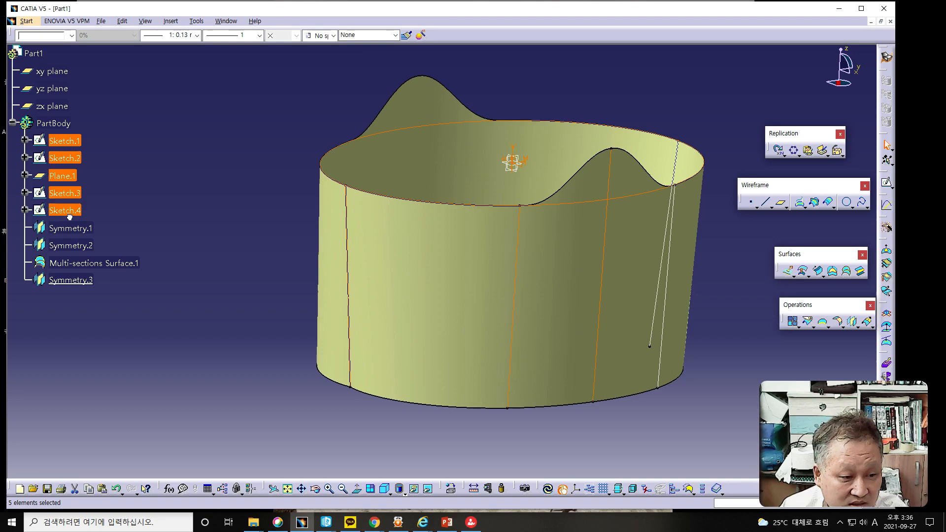
{"action": "left_click", "coordinate": [72, 229], "text": "ctrl"}
{"action": "left_click", "coordinate": [71, 248], "text": "ctrl"}
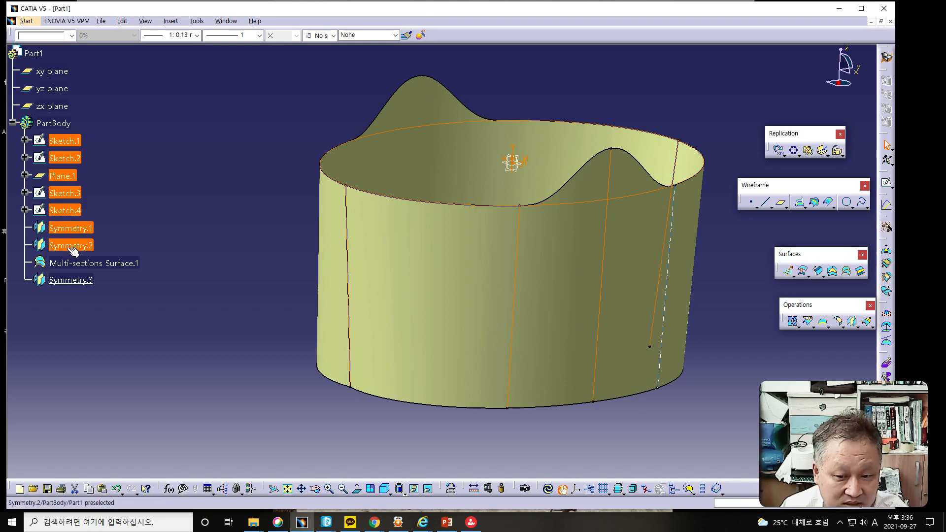
{"action": "right_click", "coordinate": [68, 196]}
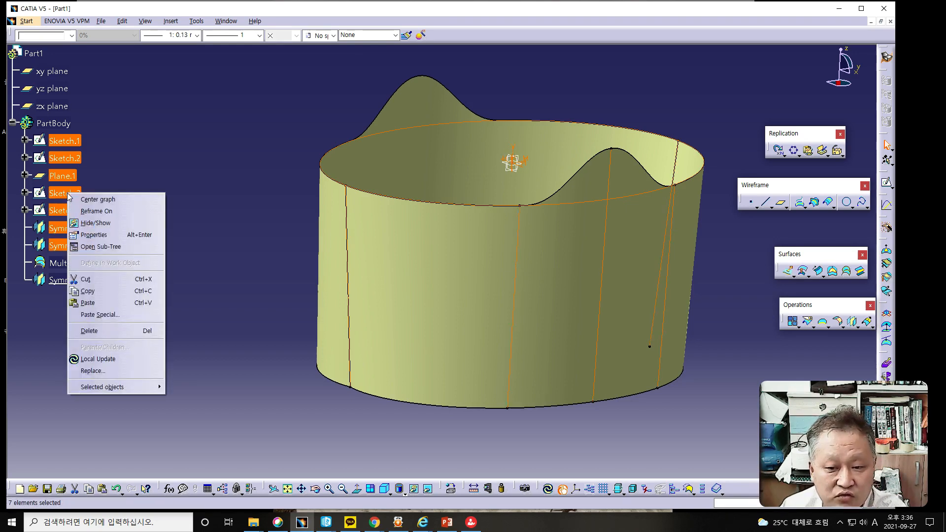
{"action": "left_click", "coordinate": [95, 223]}
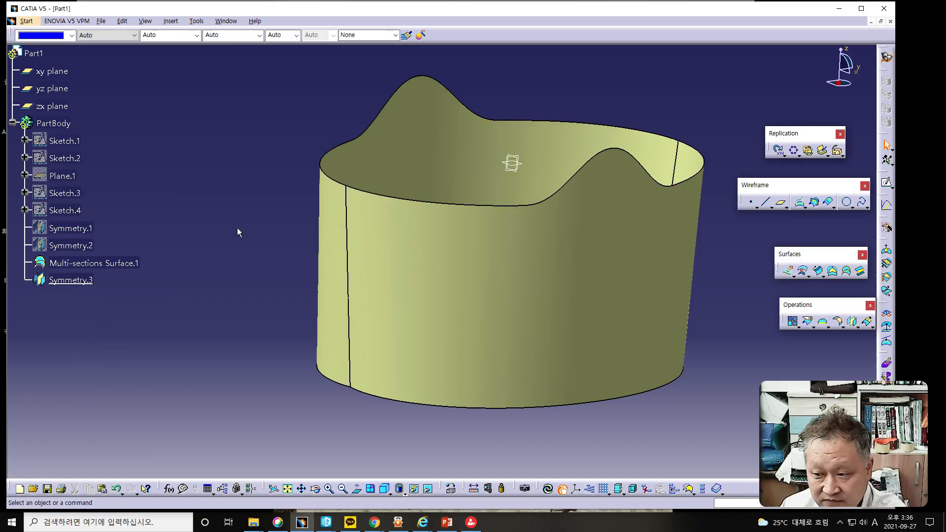
{"action": "left_click", "coordinate": [559, 302]}
{"action": "middle_click_drag", "start_coordinate": [560, 302], "coordinate": [488, 333]}
{"action": "left_click", "coordinate": [143, 457]}
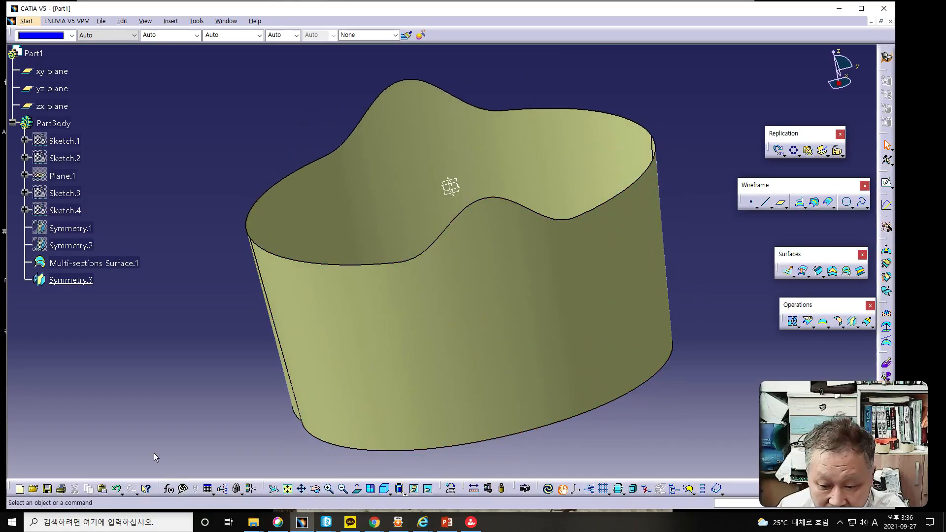
{"action": "mouse_move", "coordinate": [378, 528]}
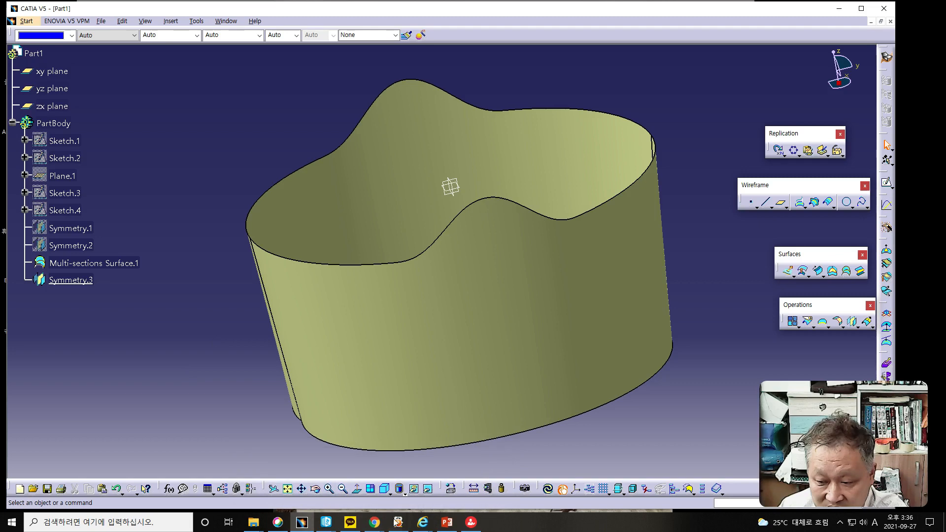
{"action": "mouse_move", "coordinate": [425, 528]}
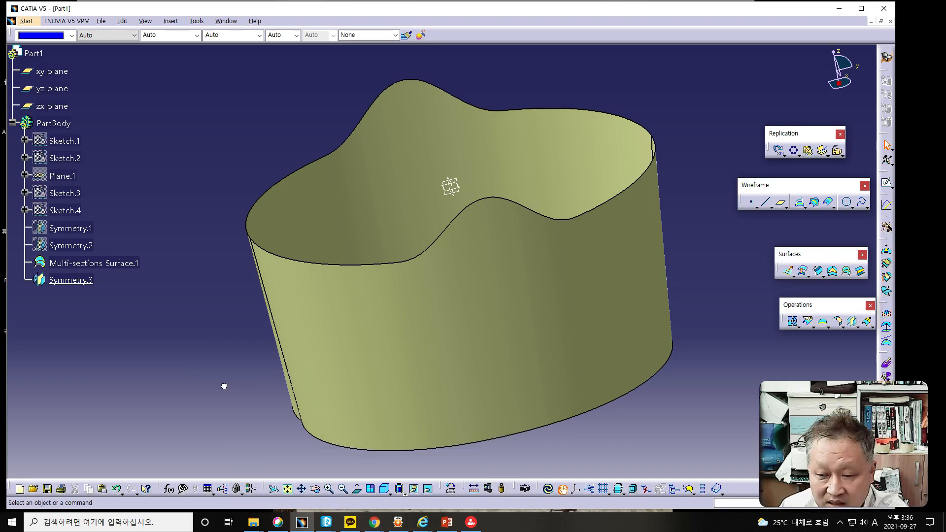
{"action": "key", "text": "alt+Tab"}
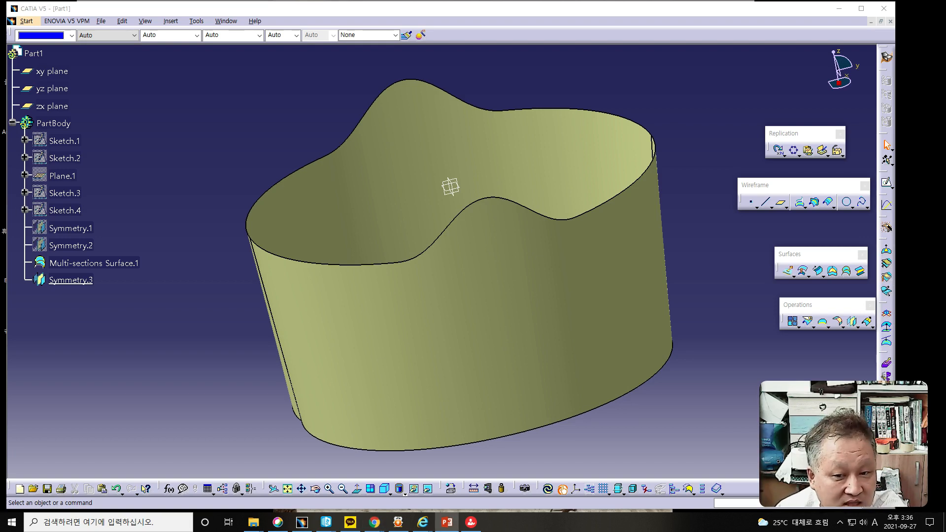
Step: Start a sketch on the yz plane and draw a circle centred on the vertical axis about 49 mm below the origin
{"action": "left_click", "coordinate": [51, 89]}
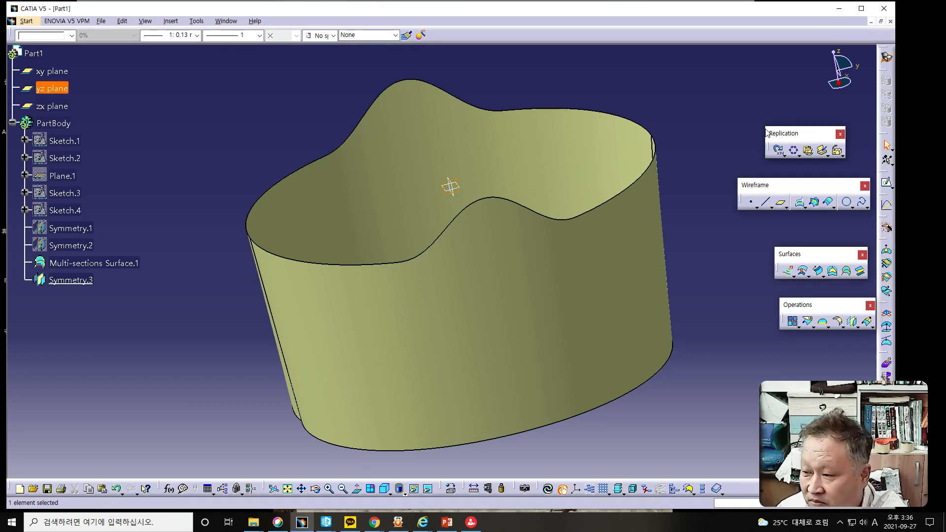
{"action": "left_click", "coordinate": [886, 182]}
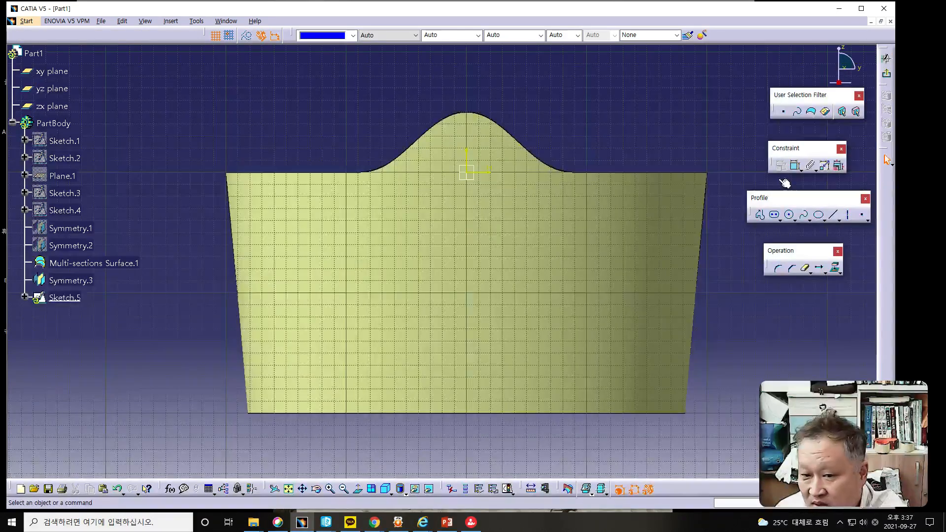
{"action": "middle_click_drag", "start_coordinate": [654, 262], "coordinate": [553, 249]}
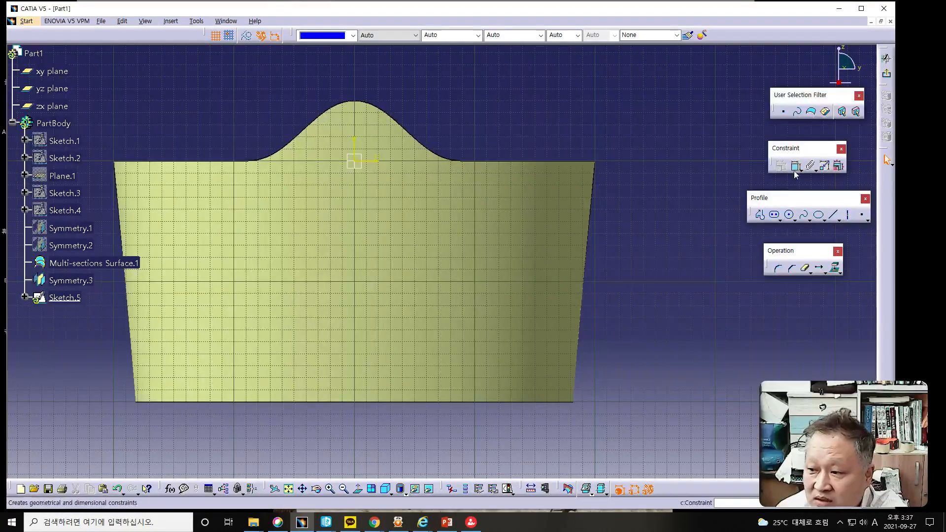
{"action": "left_click", "coordinate": [789, 215]}
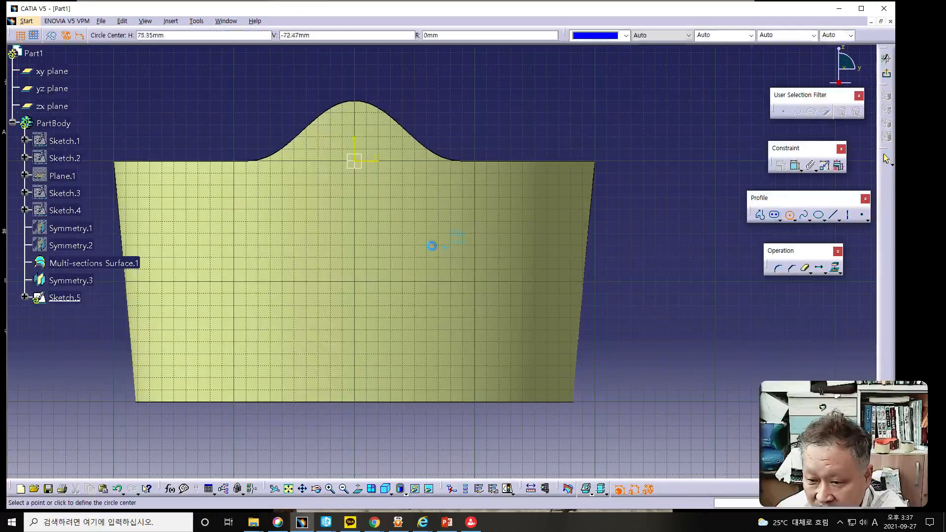
{"action": "left_click", "coordinate": [355, 219]}
{"action": "left_click", "coordinate": [371, 232]}
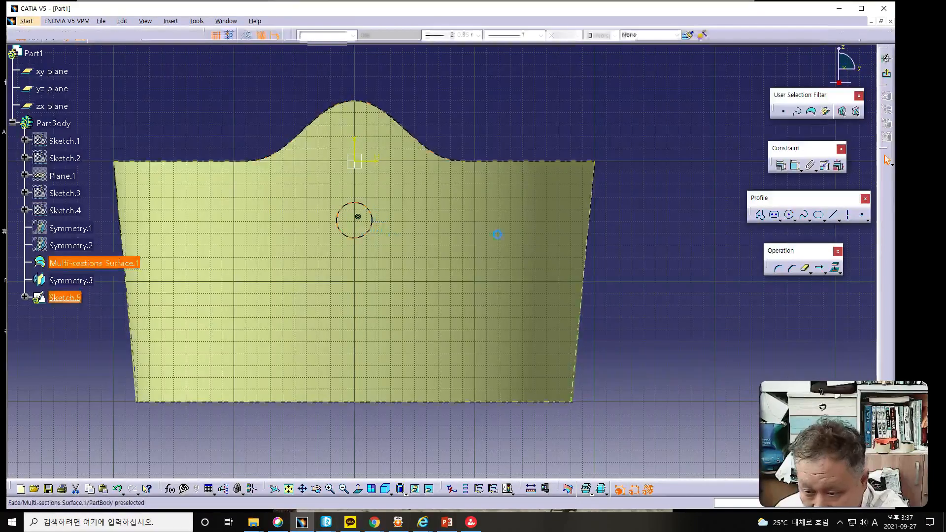
Step: Dimension the circle's diameter and set it to 25 mm
{"action": "left_click", "coordinate": [795, 165]}
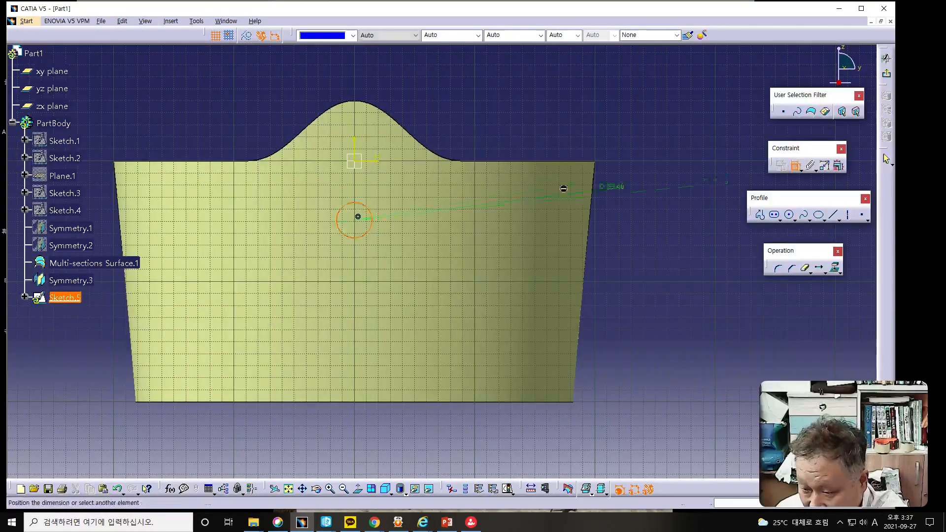
{"action": "double_click", "coordinate": [480, 122]}
{"action": "type", "text": "25"}
{"action": "key", "text": "Return"}
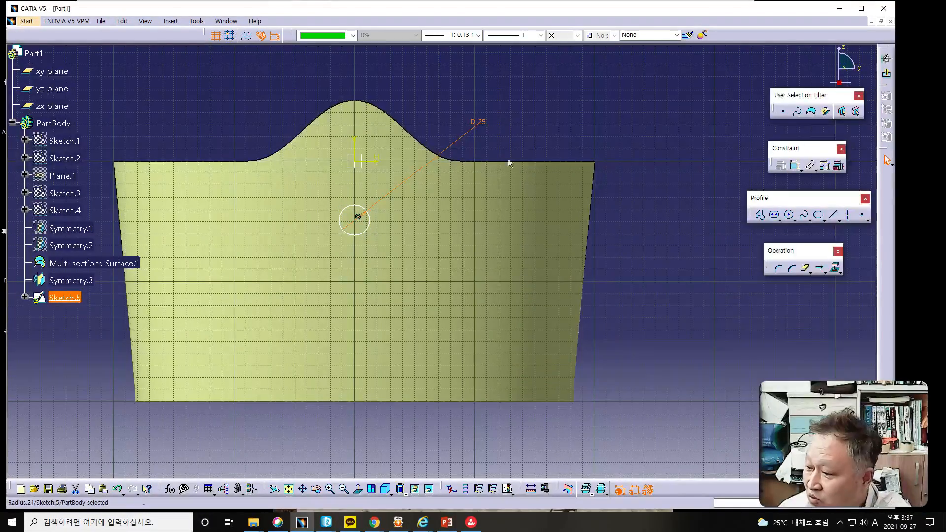
Step: Constrain the circle's centre to 50 mm below the sketch's horizontal axis
{"action": "left_click", "coordinate": [363, 232]}
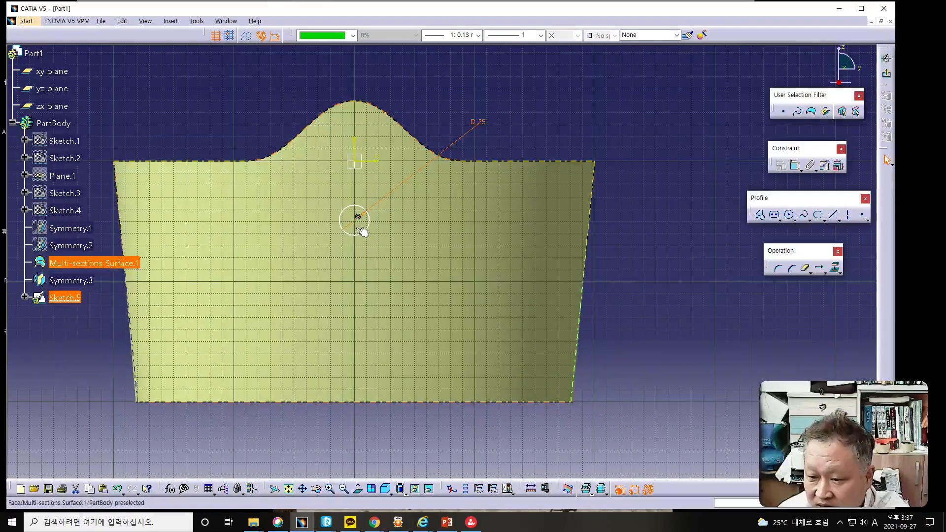
{"action": "left_click", "coordinate": [354, 221]}
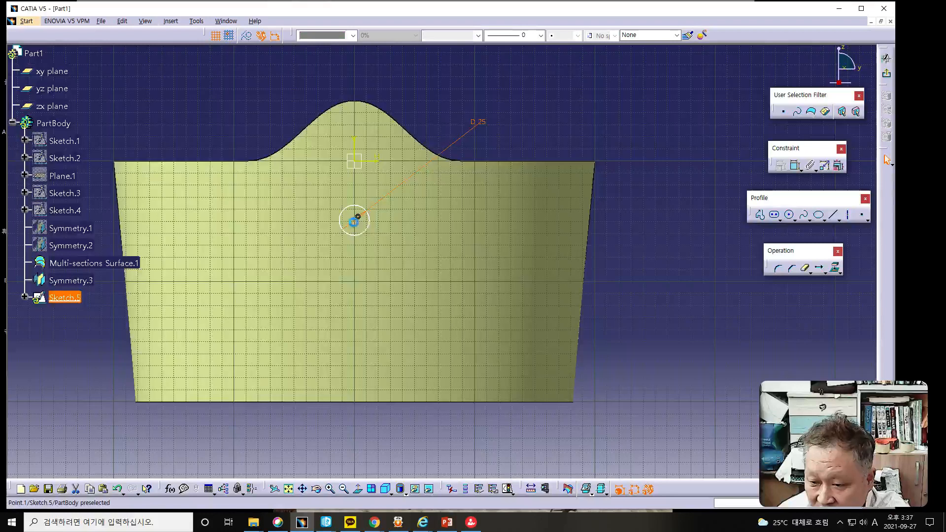
{"action": "left_click", "coordinate": [374, 164], "text": "ctrl"}
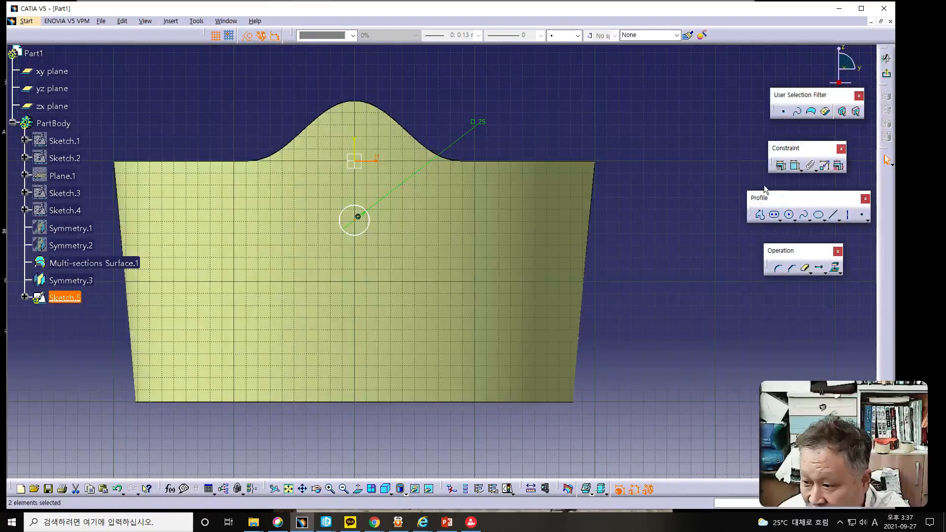
{"action": "left_click", "coordinate": [793, 167]}
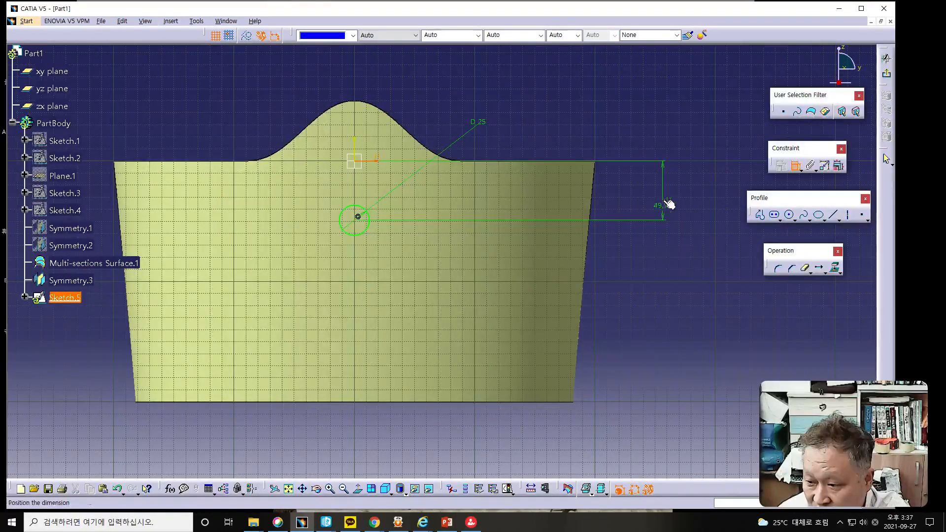
{"action": "double_click", "coordinate": [662, 203]}
{"action": "type", "text": "50"}
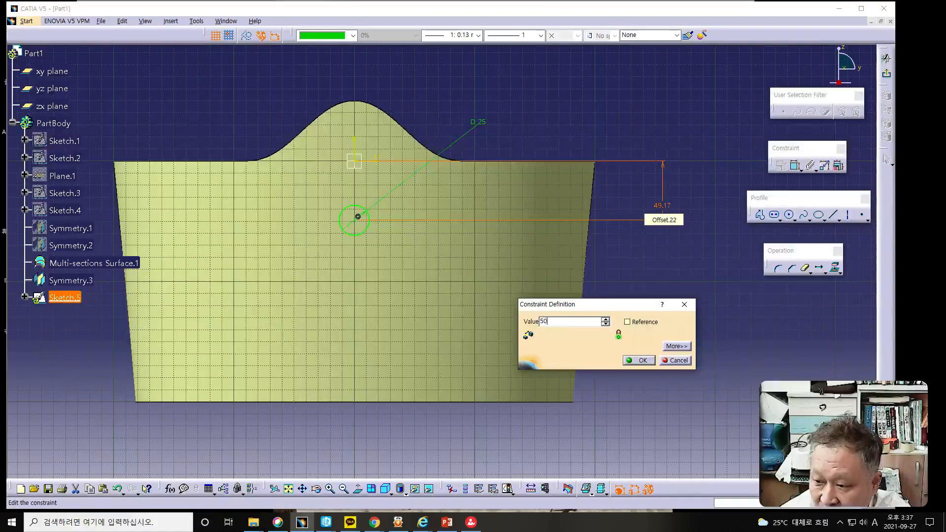
{"action": "key", "text": "Return"}
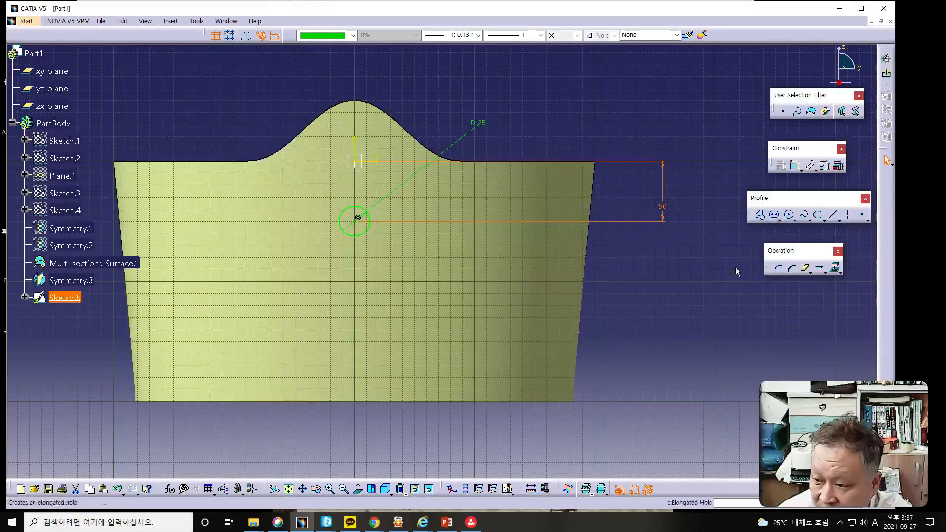
Step: Draw a second circle on the vertical axis below the first and dimension its diameter as 25 mm
{"action": "left_click", "coordinate": [789, 215]}
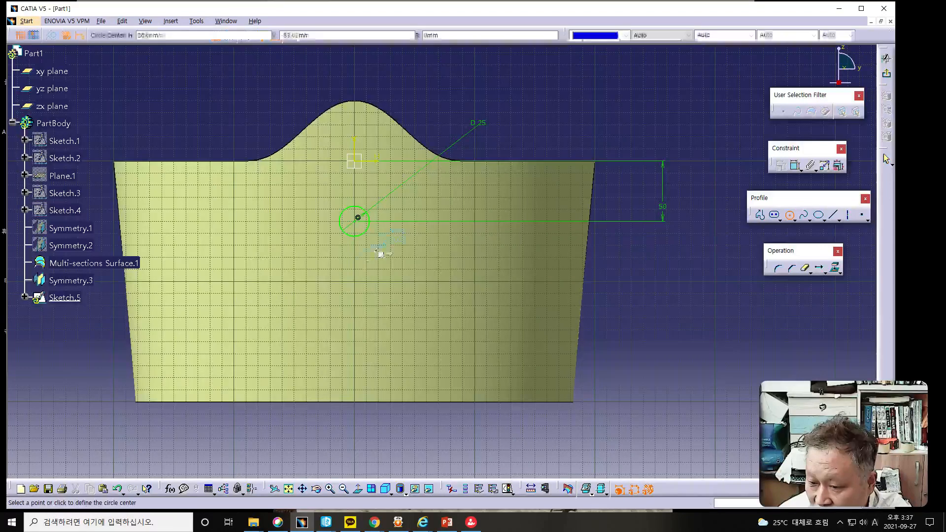
{"action": "left_click", "coordinate": [355, 270]}
{"action": "left_click", "coordinate": [363, 283]}
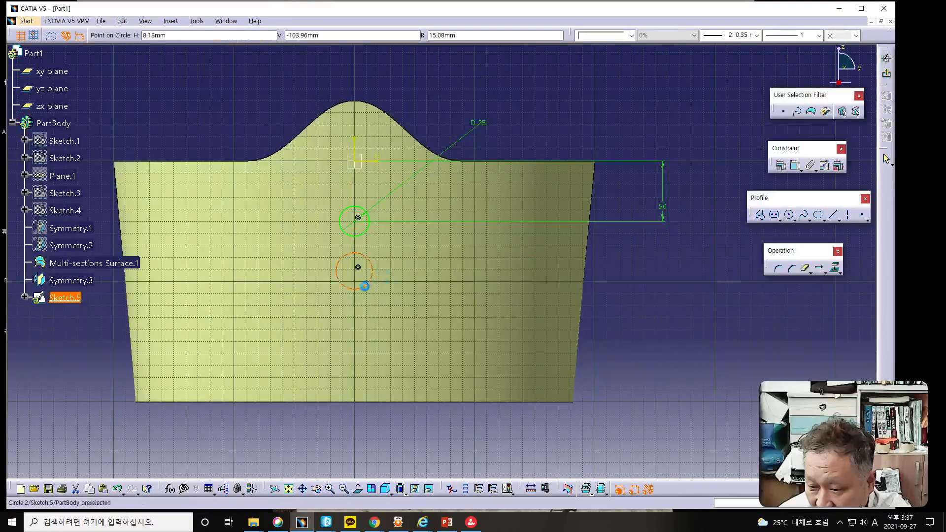
{"action": "left_click", "coordinate": [795, 166]}
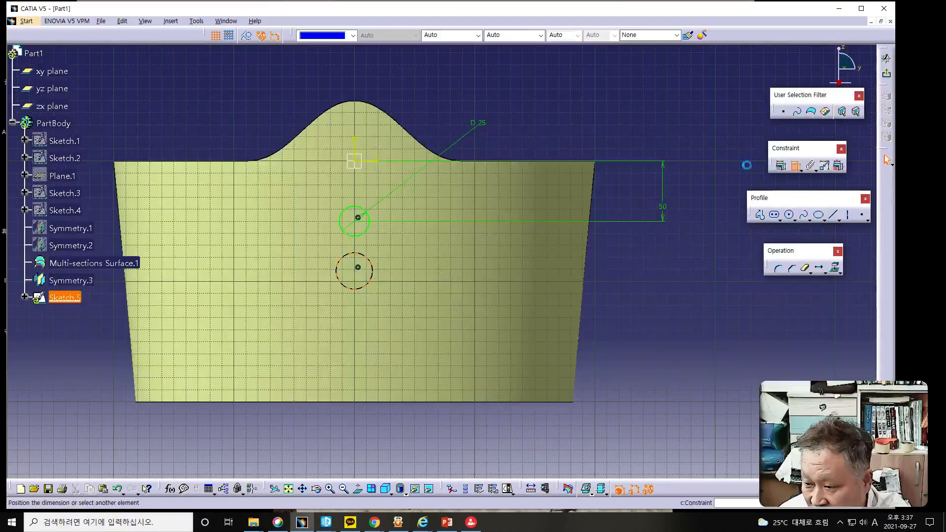
{"action": "left_click", "coordinate": [575, 107]}
{"action": "double_click", "coordinate": [577, 109]}
{"action": "type", "text": "5"}
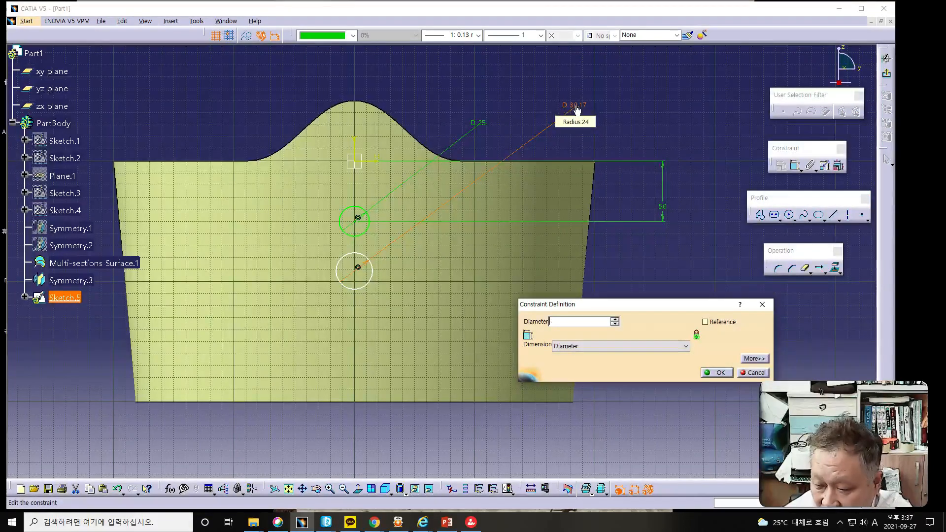
{"action": "key", "text": "Return"}
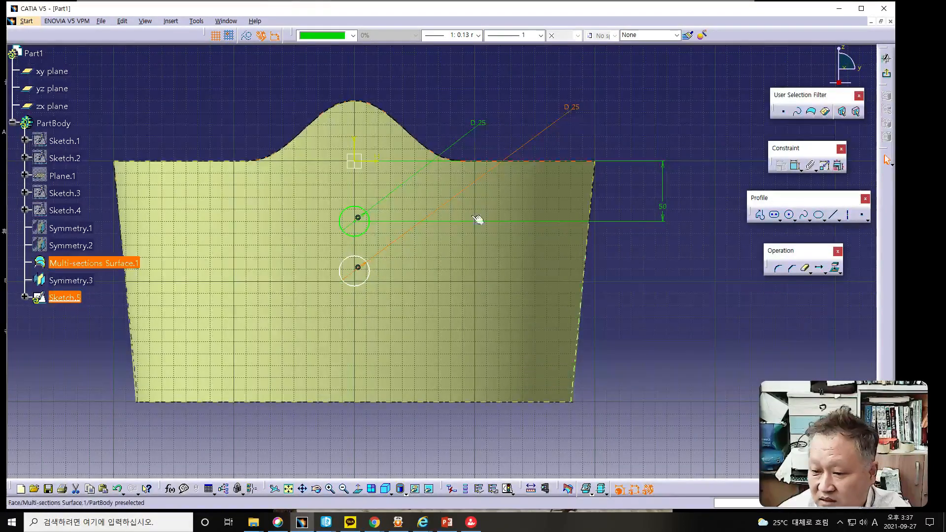
Step: Constrain the second circle's centre to 100 mm below the sketch's horizontal axis
{"action": "left_click", "coordinate": [355, 273]}
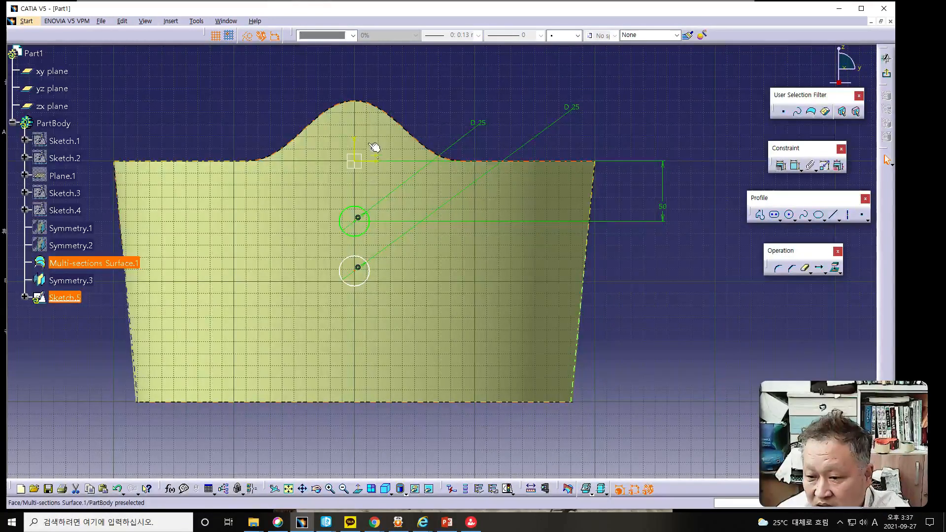
{"action": "left_click", "coordinate": [795, 166]}
{"action": "left_click", "coordinate": [720, 237]}
{"action": "double_click", "coordinate": [720, 235]}
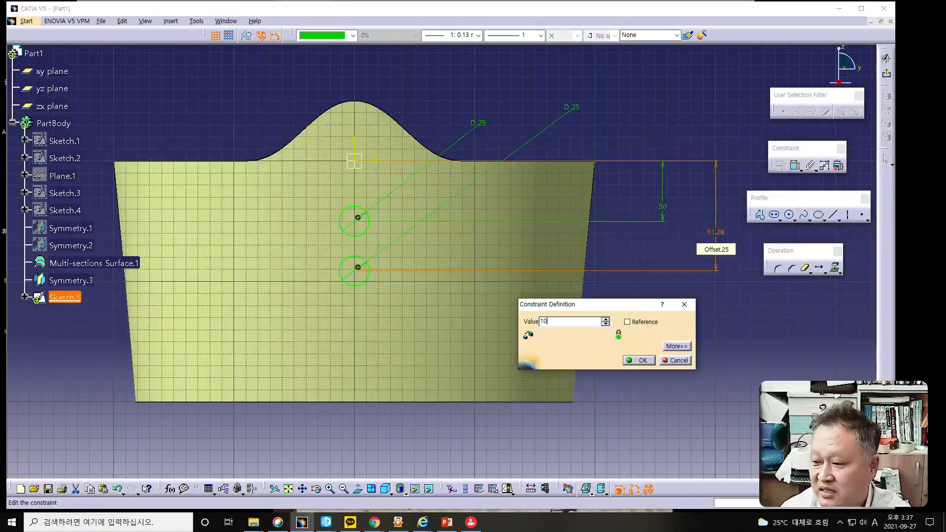
{"action": "key", "text": "Return"}
{"action": "left_click", "coordinate": [681, 309]}
Step: Draw a third circle on the vertical axis about 159 mm below the origin and set its diameter to 25 mm
{"action": "left_click", "coordinate": [789, 215]}
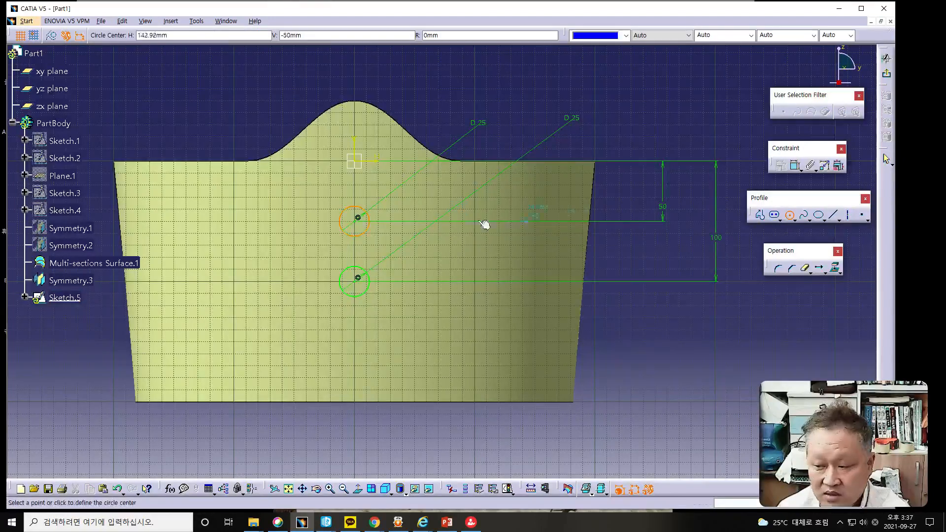
{"action": "left_click", "coordinate": [355, 349]}
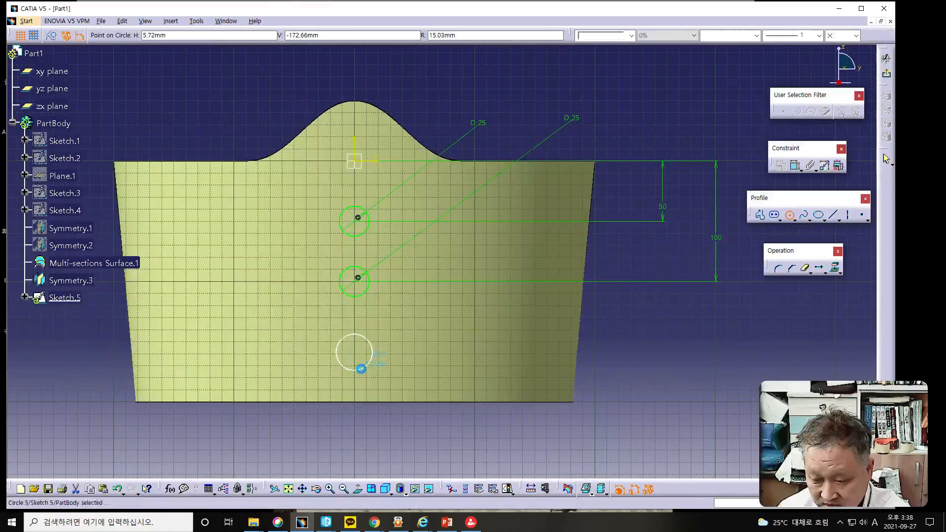
{"action": "left_click", "coordinate": [367, 361]}
{"action": "left_click", "coordinate": [795, 167]}
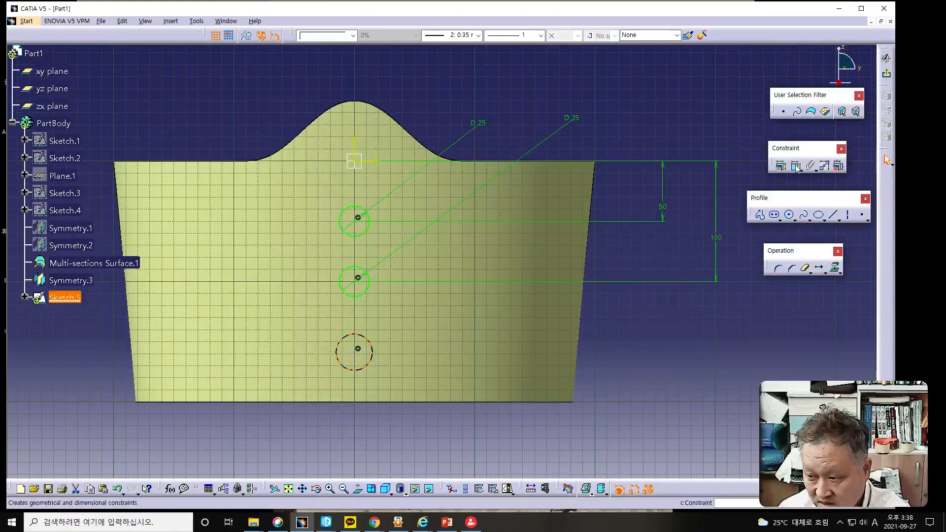
{"action": "left_click", "coordinate": [626, 137]}
{"action": "double_click", "coordinate": [627, 139]}
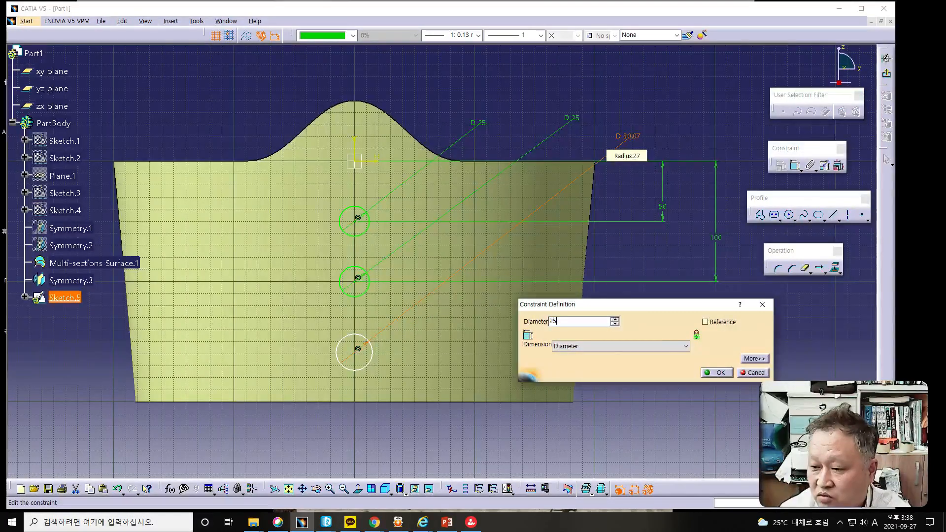
{"action": "type", "text": "25"}
{"action": "key", "text": "Return"}
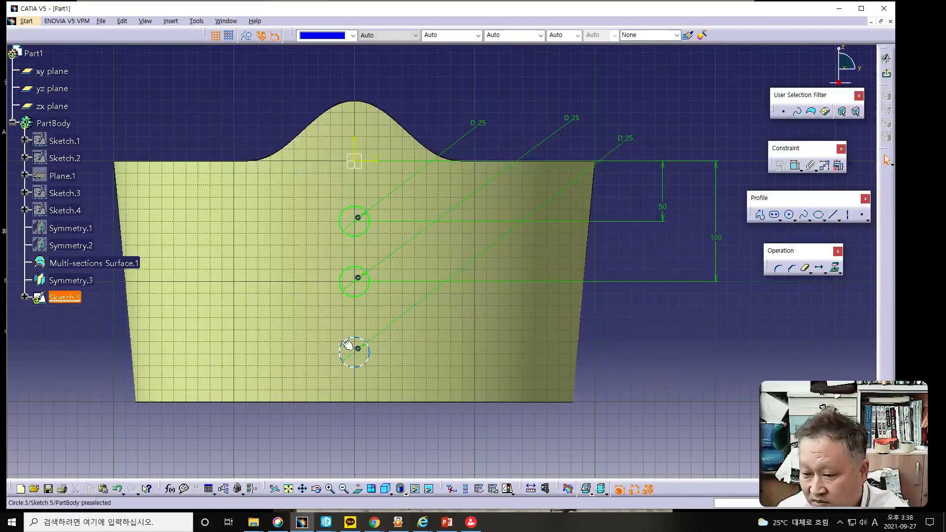
Step: Constrain the third circle's centre to 150 mm below the horizontal axis and exit the sketch
{"action": "left_click", "coordinate": [352, 363]}
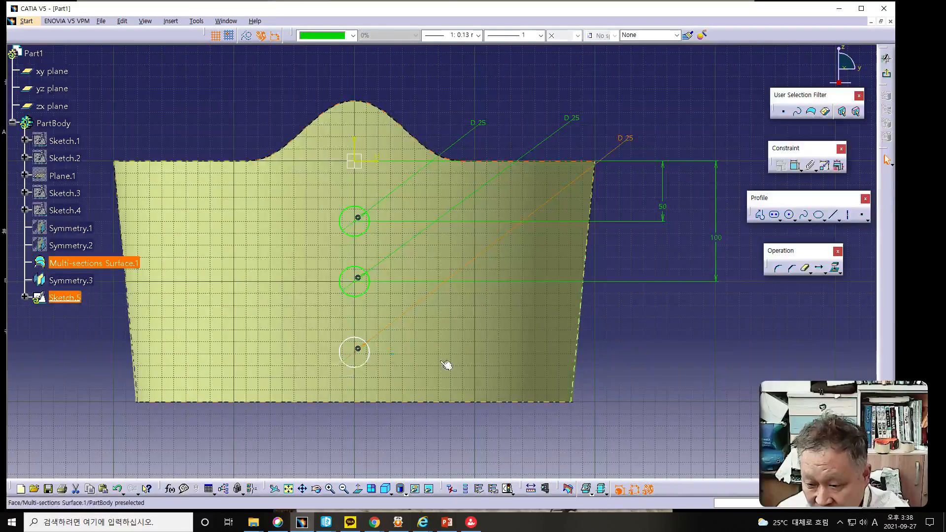
{"action": "left_click", "coordinate": [356, 354]}
{"action": "left_click", "coordinate": [376, 159], "text": "ctrl"}
{"action": "left_click", "coordinate": [795, 165]}
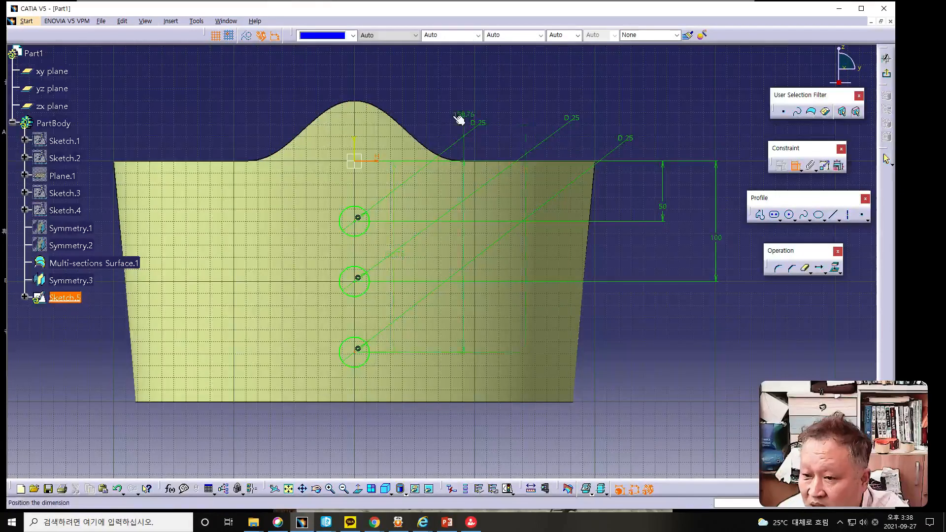
{"action": "left_click", "coordinate": [696, 208]}
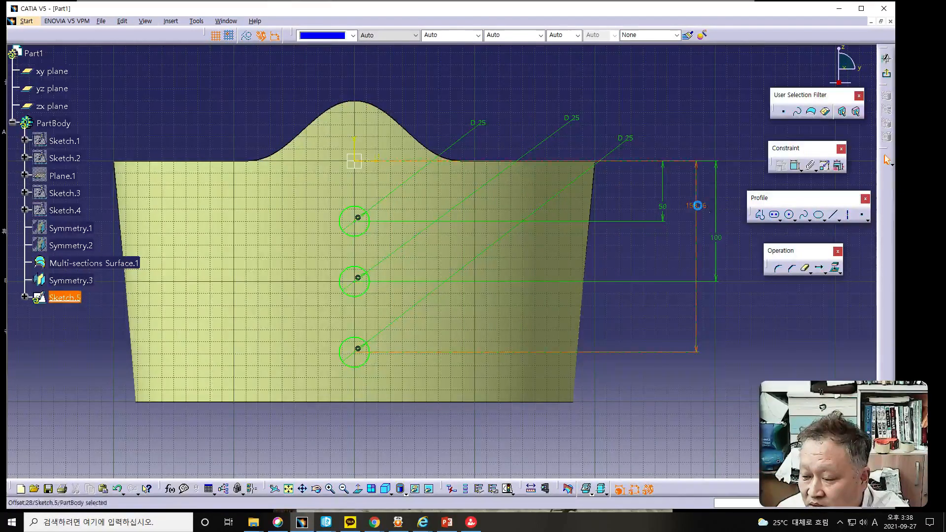
{"action": "double_click", "coordinate": [698, 209]}
{"action": "type", "text": "150"}
{"action": "key", "text": "Return"}
{"action": "left_click", "coordinate": [639, 412]}
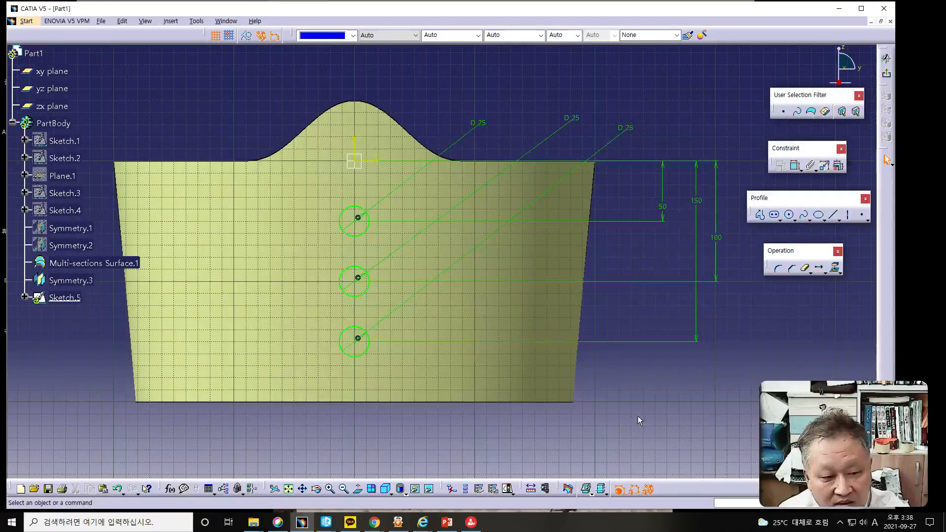
{"action": "key", "text": "alt+Tab"}
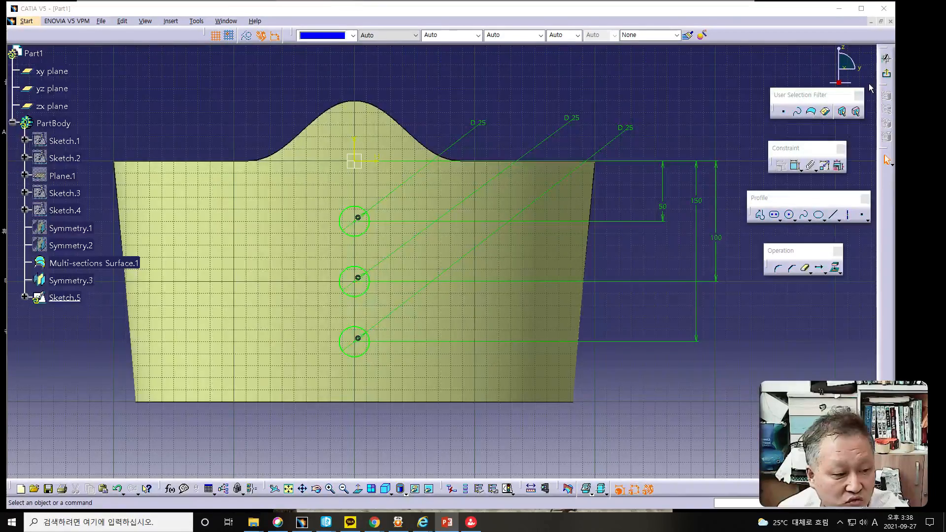
{"action": "left_click", "coordinate": [886, 74]}
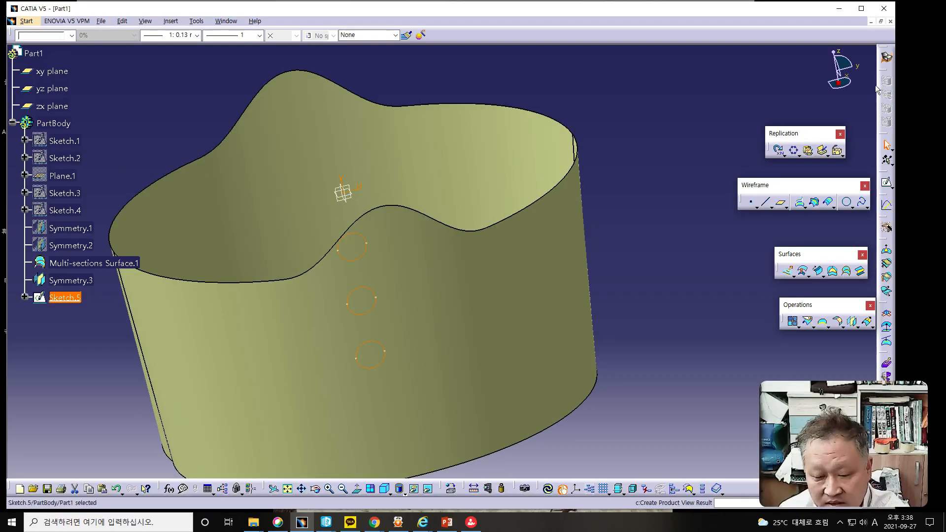
Step: Extrude the three-circle sketch as a surface 250 mm along the sketch normal, through one side of the basket wall
{"action": "middle_click_drag", "start_coordinate": [241, 376], "coordinate": [569, 391]}
{"action": "middle_click_drag", "start_coordinate": [568, 431], "coordinate": [507, 439]}
{"action": "mouse_move", "coordinate": [543, 376]}
{"action": "middle_mouse_down"}
{"action": "mouse_move", "coordinate": [511, 383]}
{"action": "mouse_move", "coordinate": [508, 408]}
{"action": "mouse_move", "coordinate": [488, 408]}
{"action": "mouse_move", "coordinate": [468, 381]}
{"action": "mouse_move", "coordinate": [479, 356]}
{"action": "mouse_move", "coordinate": [435, 350]}
{"action": "mouse_move", "coordinate": [436, 358]}
{"action": "middle_mouse_up"}
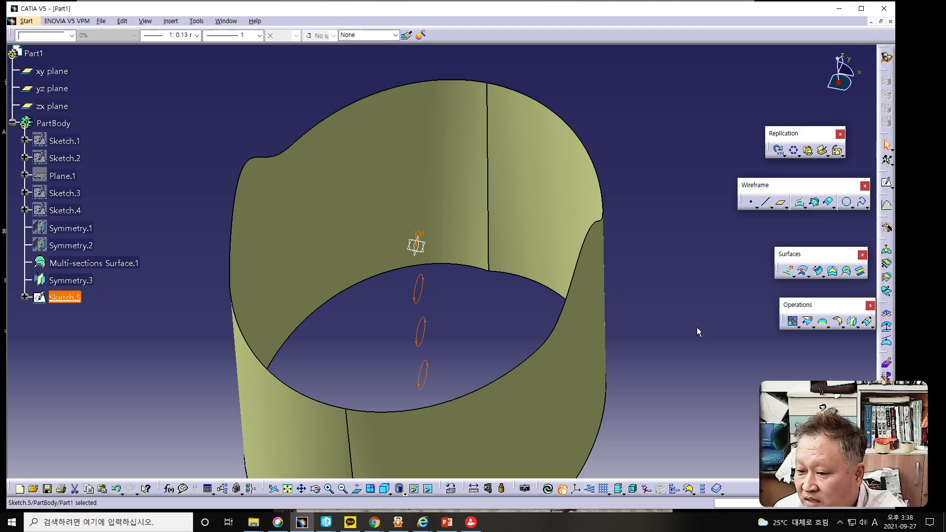
{"action": "left_click", "coordinate": [787, 271]}
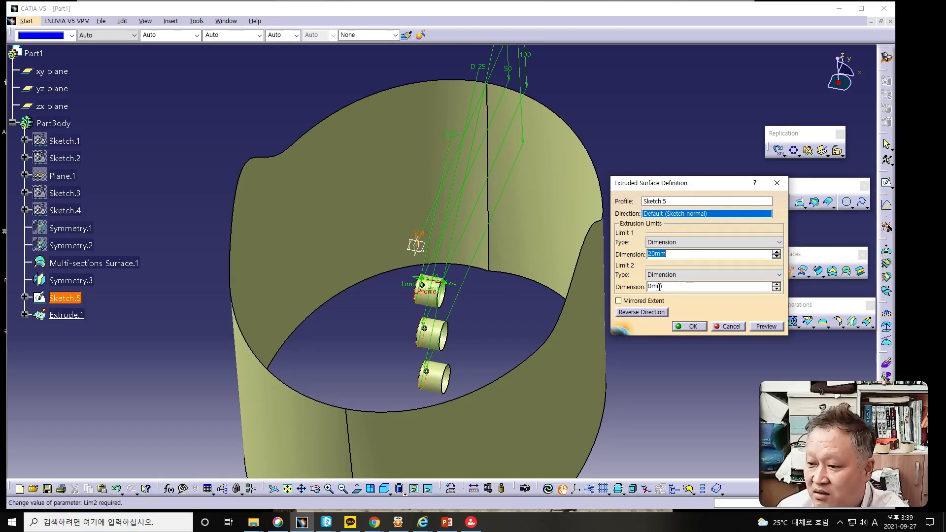
{"action": "type", "text": "250"}
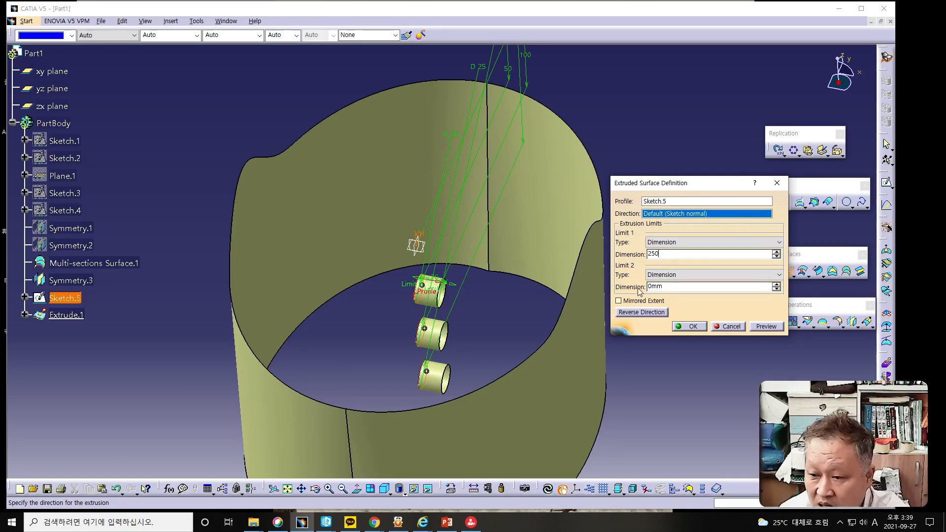
{"action": "left_click", "coordinate": [761, 326]}
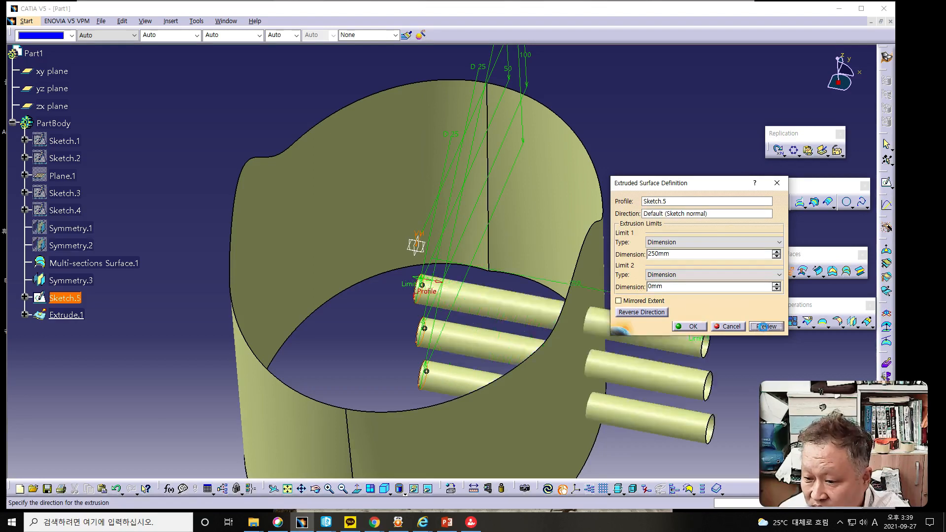
{"action": "middle_click_drag", "start_coordinate": [567, 350], "coordinate": [492, 354]}
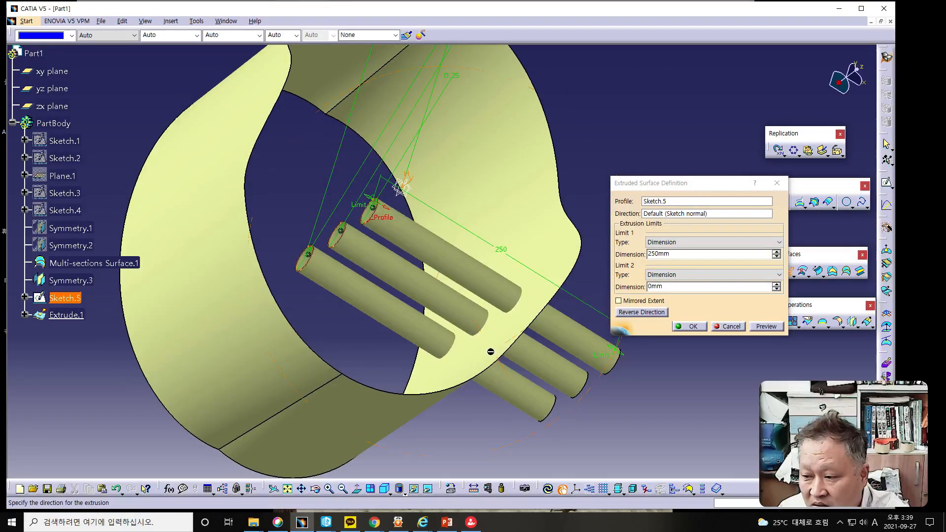
{"action": "left_click", "coordinate": [692, 326]}
Step: Keep all the sub-elements of the unconnected extrusion result
{"action": "left_click_drag", "start_coordinate": [596, 321], "coordinate": [731, 160]}
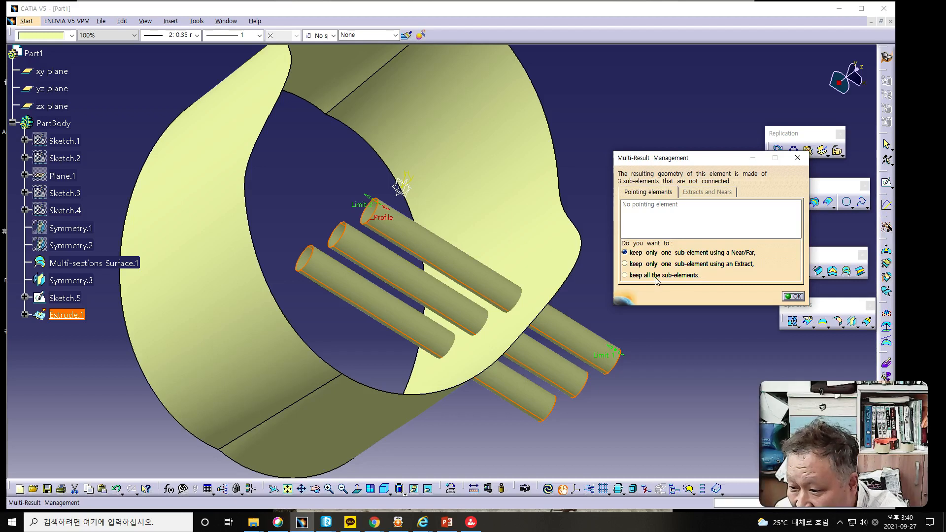
{"action": "left_click", "coordinate": [625, 275]}
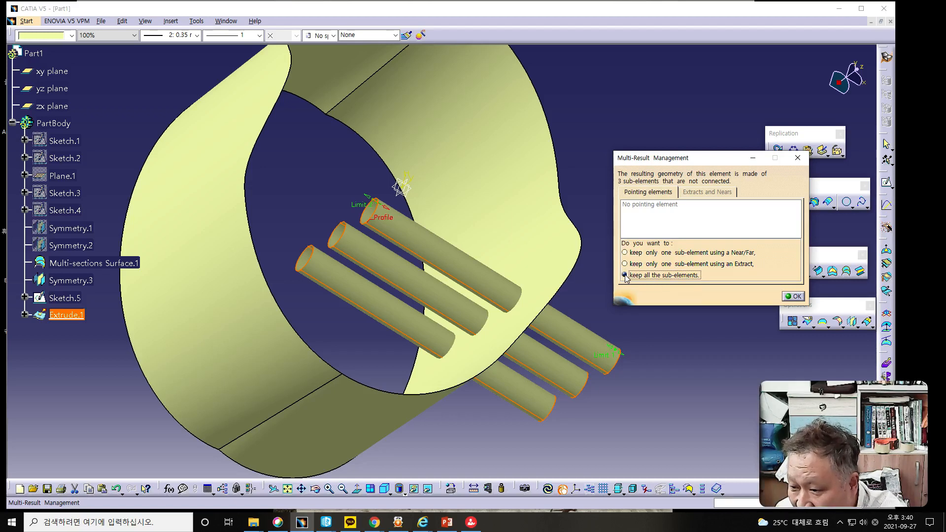
{"action": "left_click", "coordinate": [793, 297]}
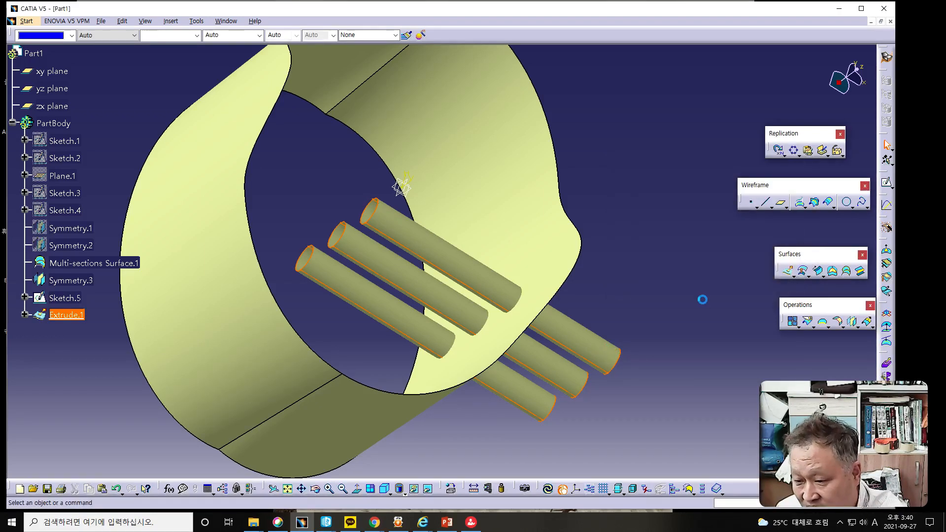
{"action": "mouse_move", "coordinate": [597, 261]}
{"action": "middle_mouse_down"}
{"action": "mouse_move", "coordinate": [585, 260]}
{"action": "mouse_move", "coordinate": [606, 257]}
{"action": "middle_mouse_up"}
{"action": "middle_click_drag", "start_coordinate": [467, 333], "coordinate": [416, 226]}
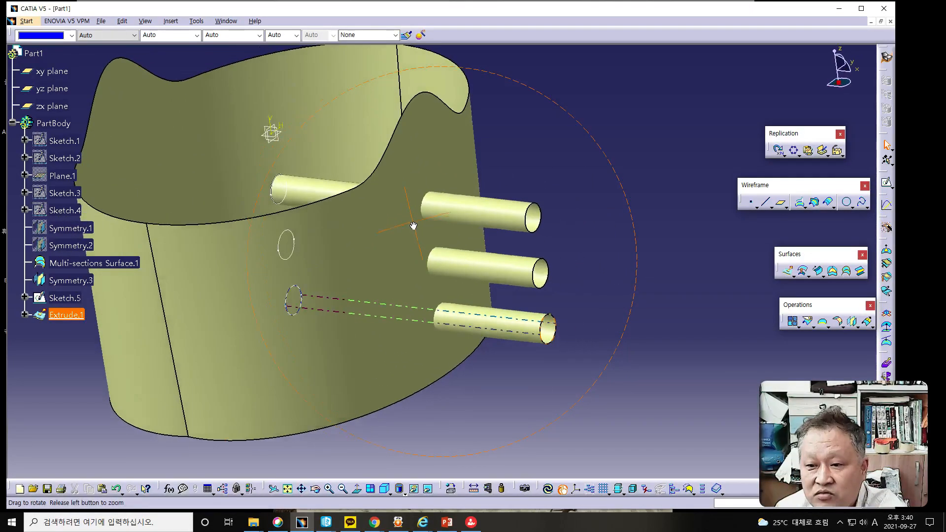
{"action": "middle_click_drag", "start_coordinate": [353, 288], "coordinate": [451, 318]}
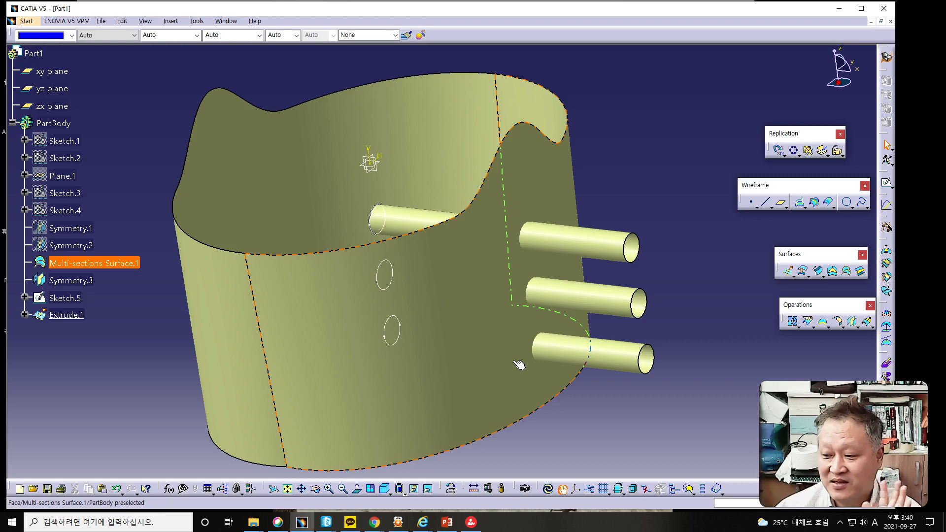
{"action": "left_click", "coordinate": [605, 385]}
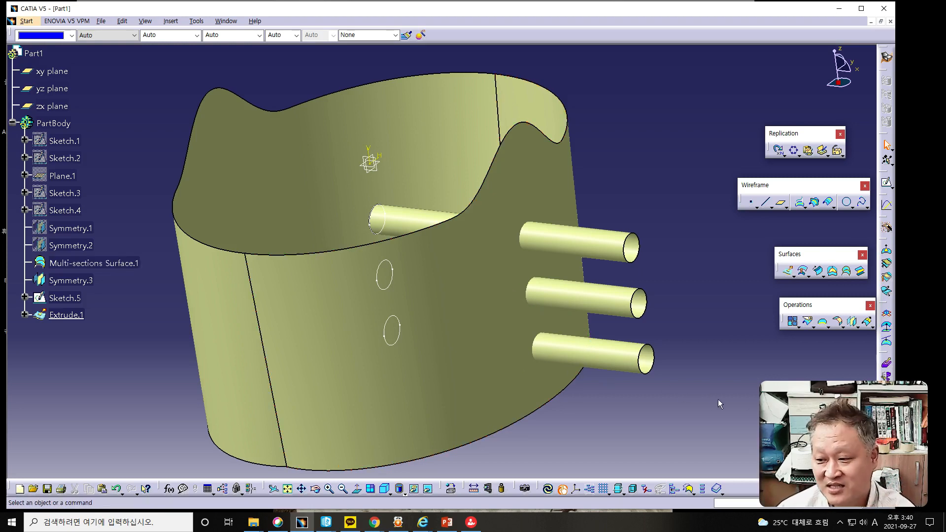